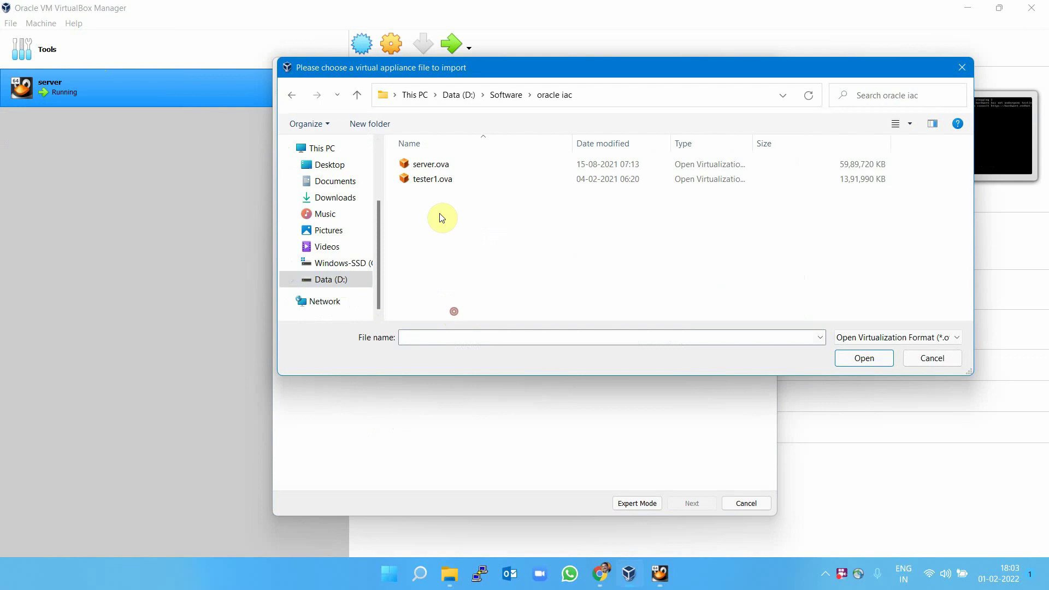
Import the tester1.ova appliance and bring the booting server VM's window forward.
left_click(441, 181)
left_click(857, 359)
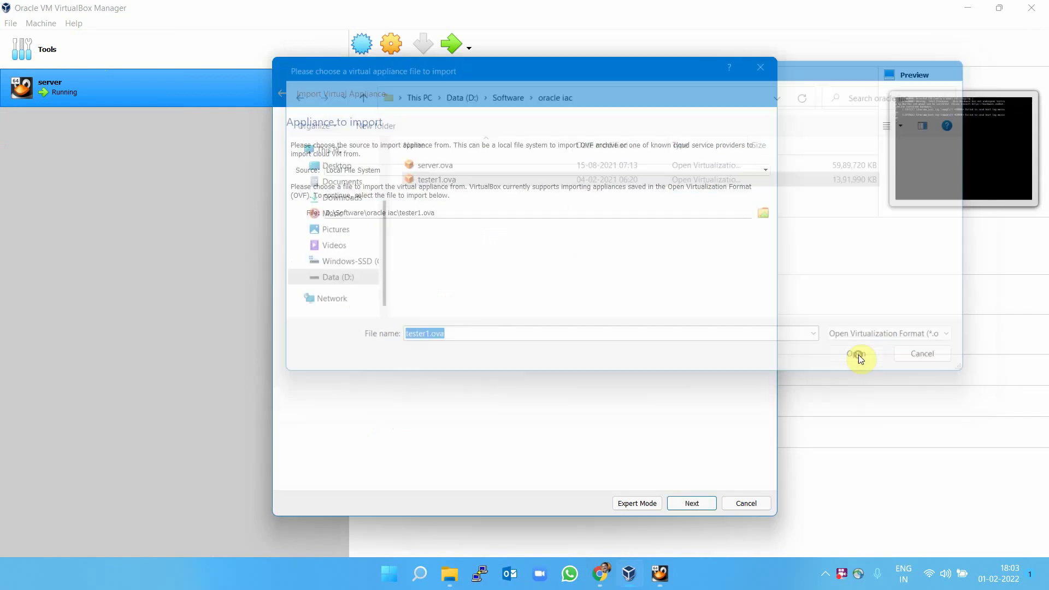
left_click(690, 495)
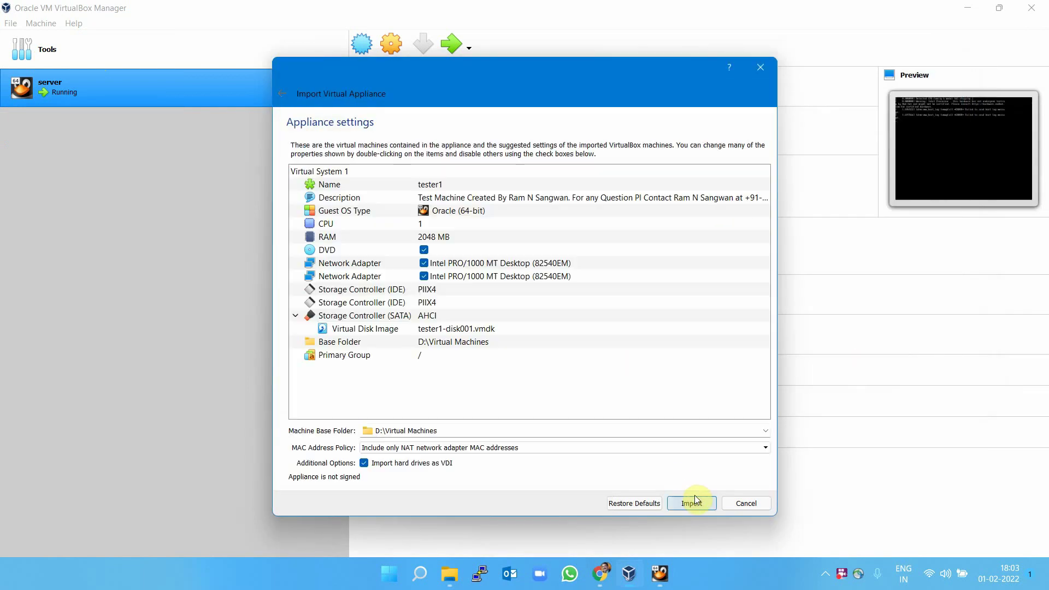
left_click(694, 503)
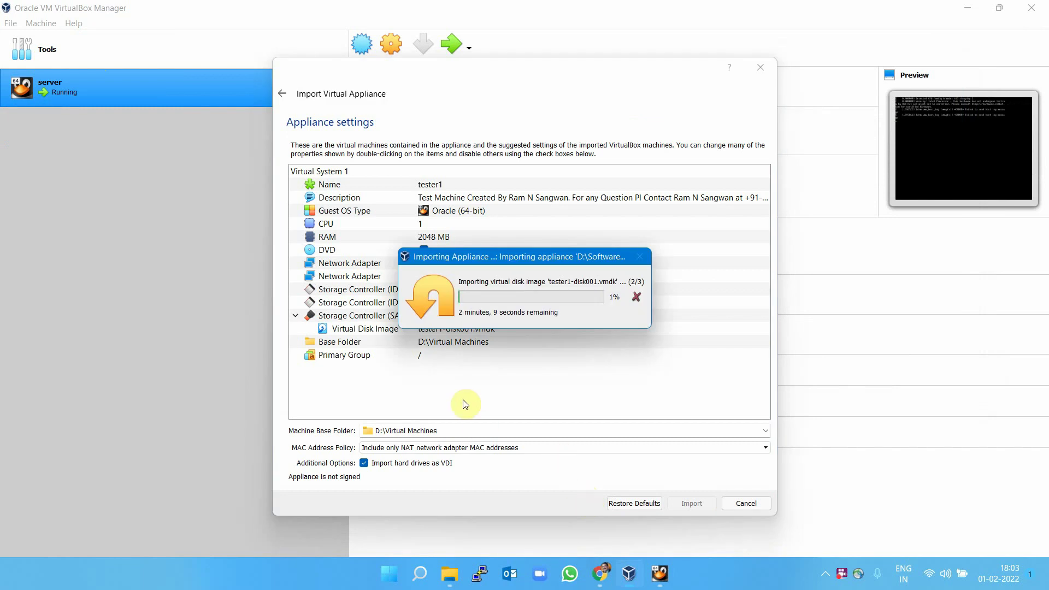
mouse_move(629, 574)
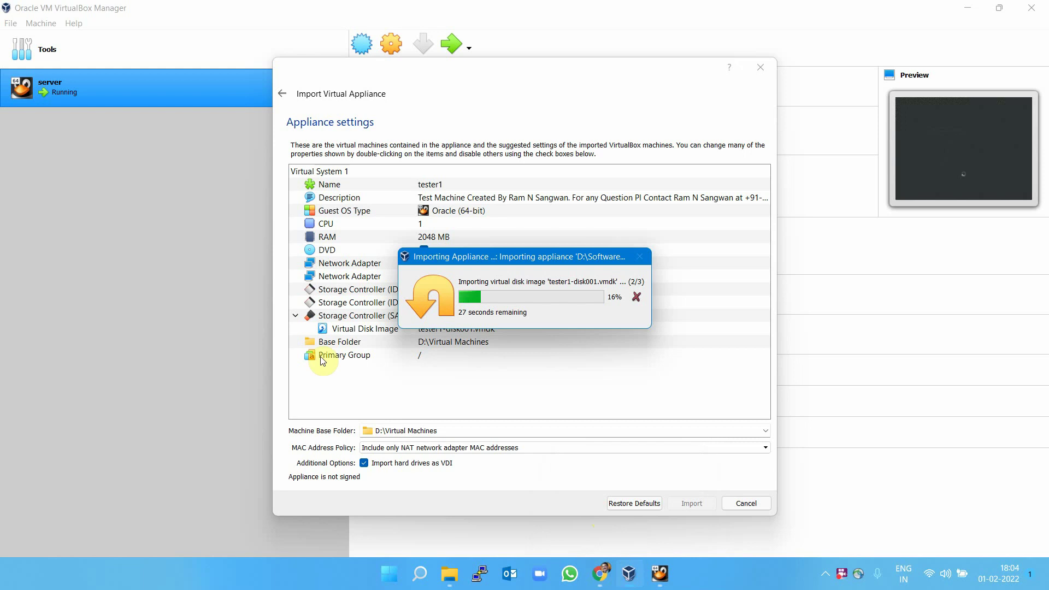
left_click(660, 574)
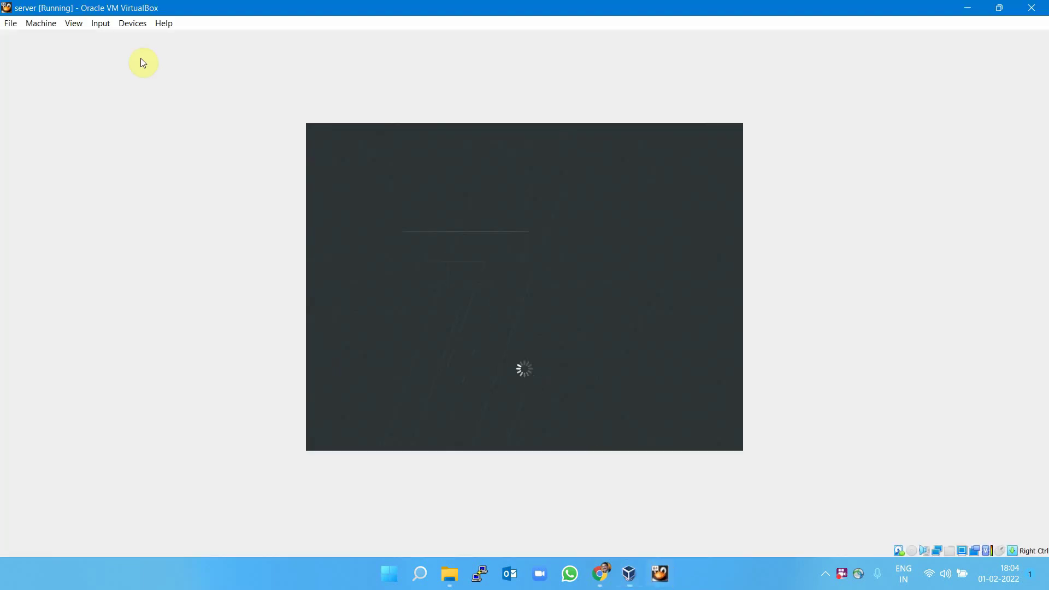
left_click(133, 23)
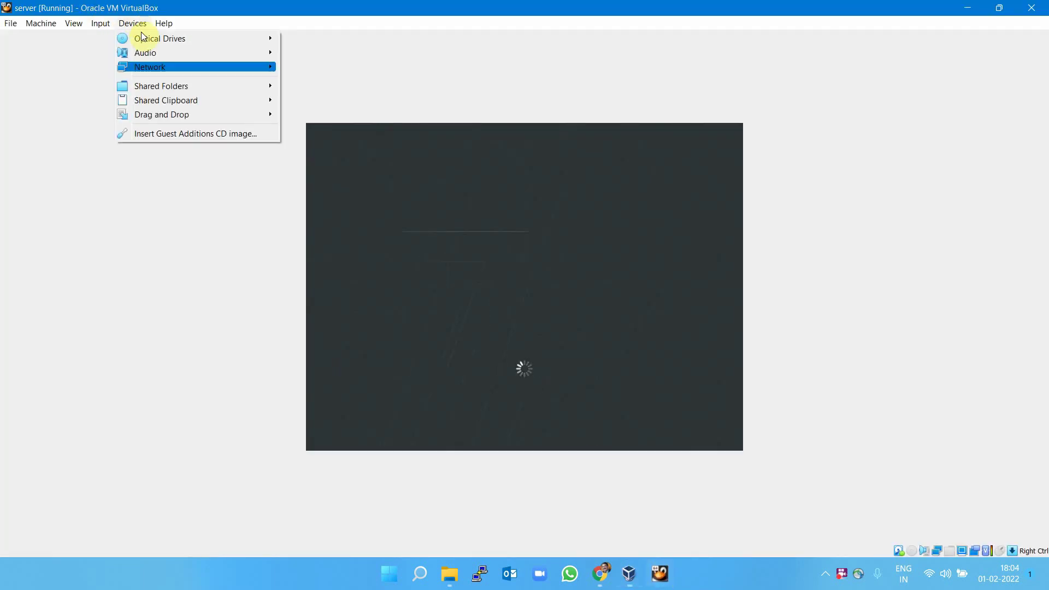
mouse_move(157, 71)
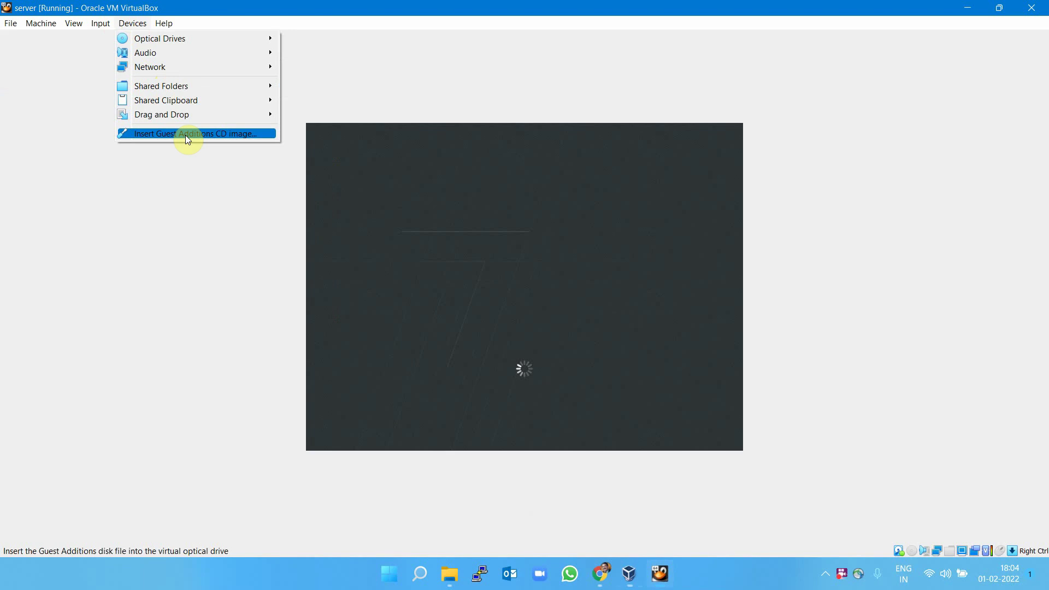
left_click(45, 35)
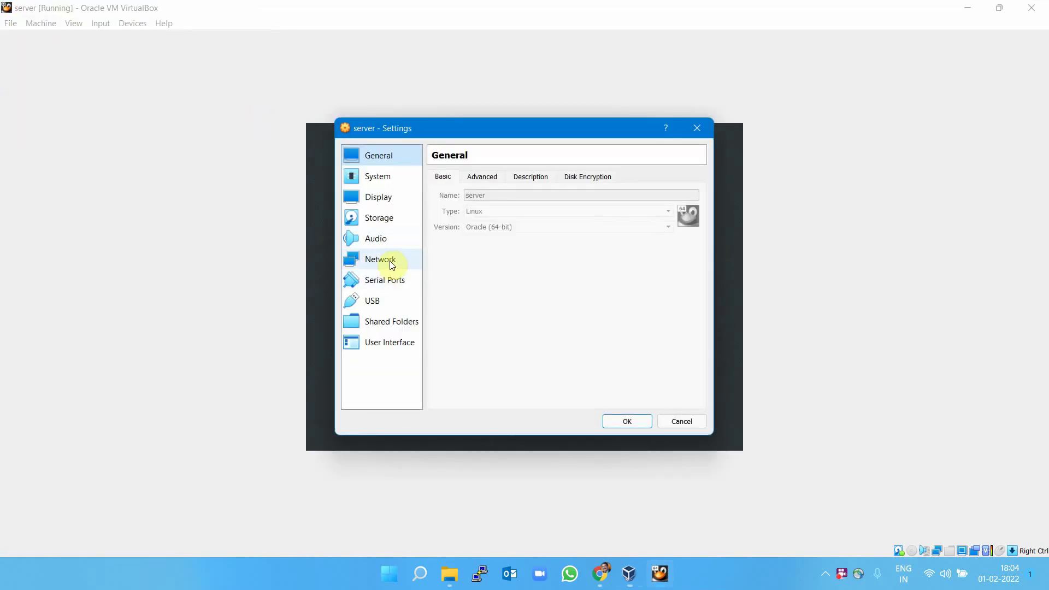
left_click(391, 263)
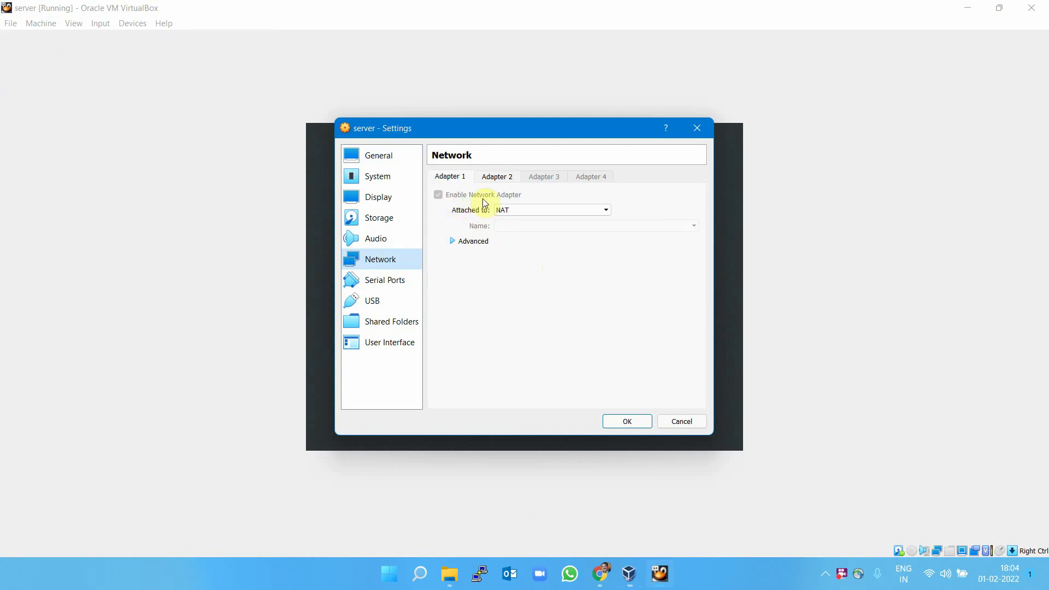
left_click(498, 175)
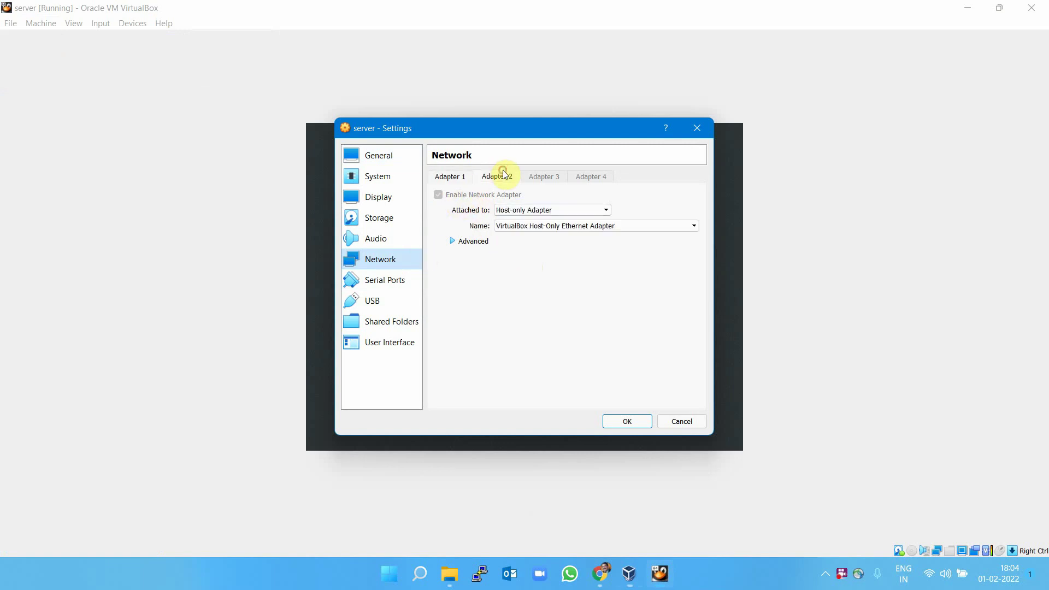
left_click(635, 224)
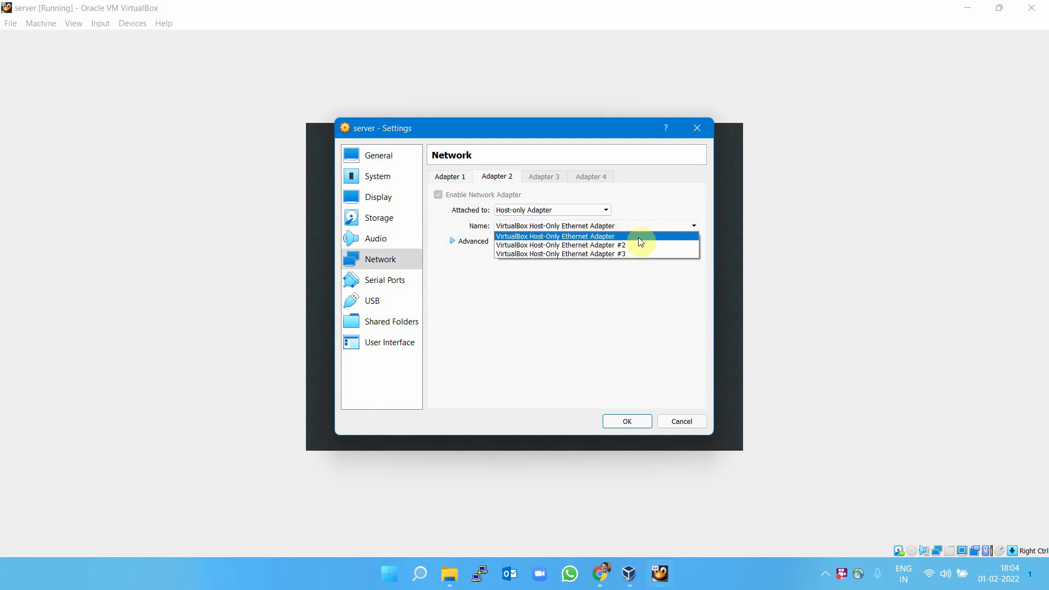
left_click(638, 236)
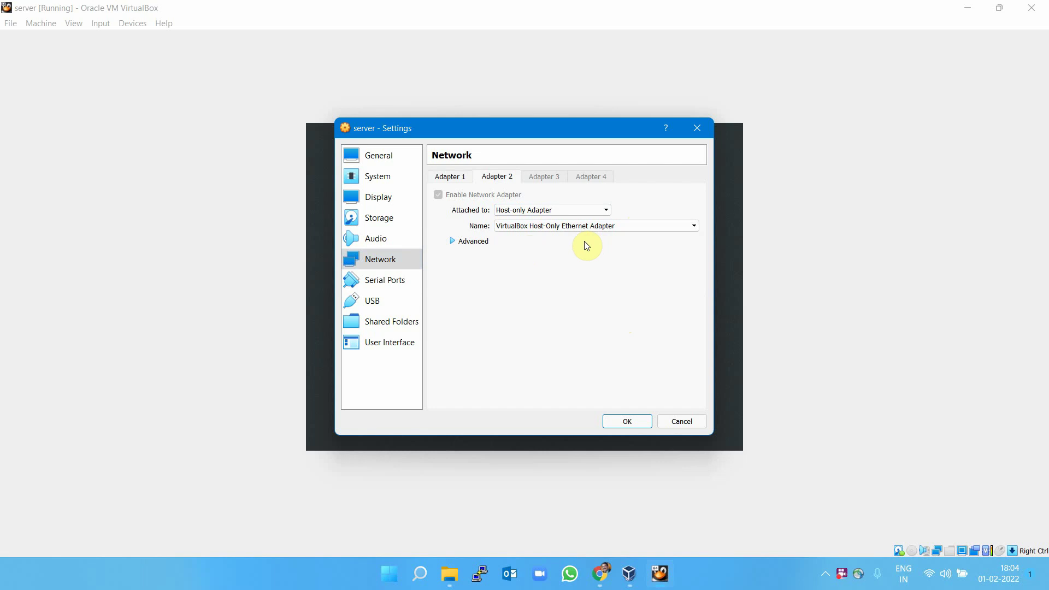
left_click(386, 202)
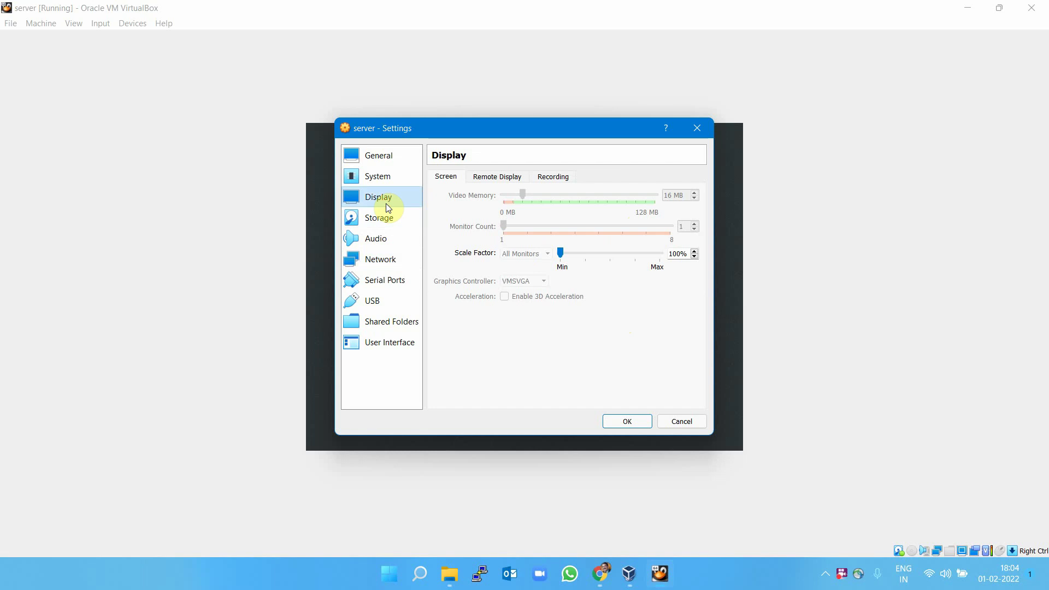
left_click(385, 178)
left_click(506, 176)
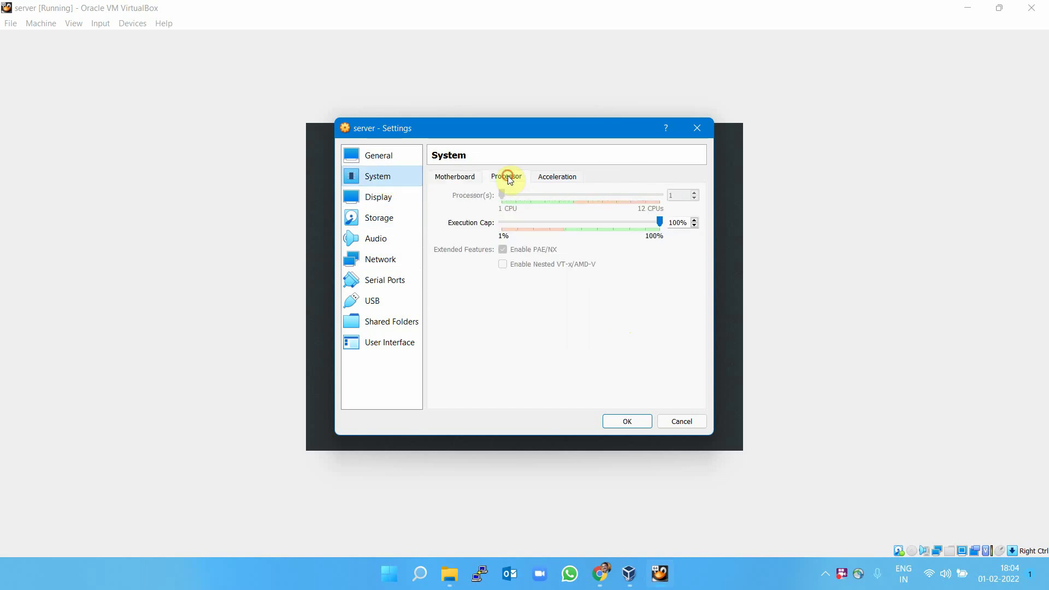
left_click(674, 223)
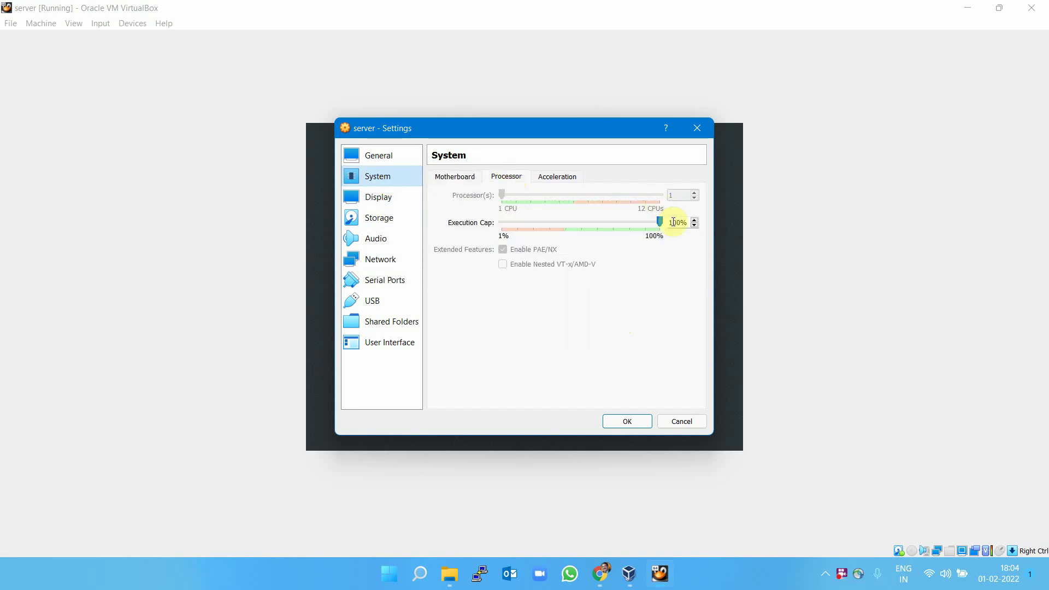
left_click(455, 176)
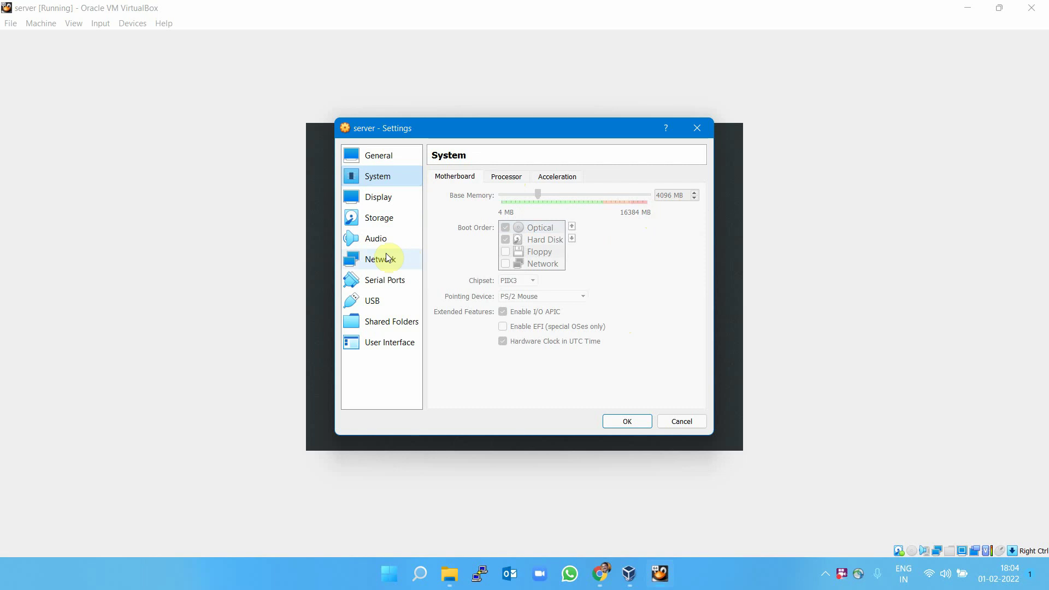
left_click(373, 217)
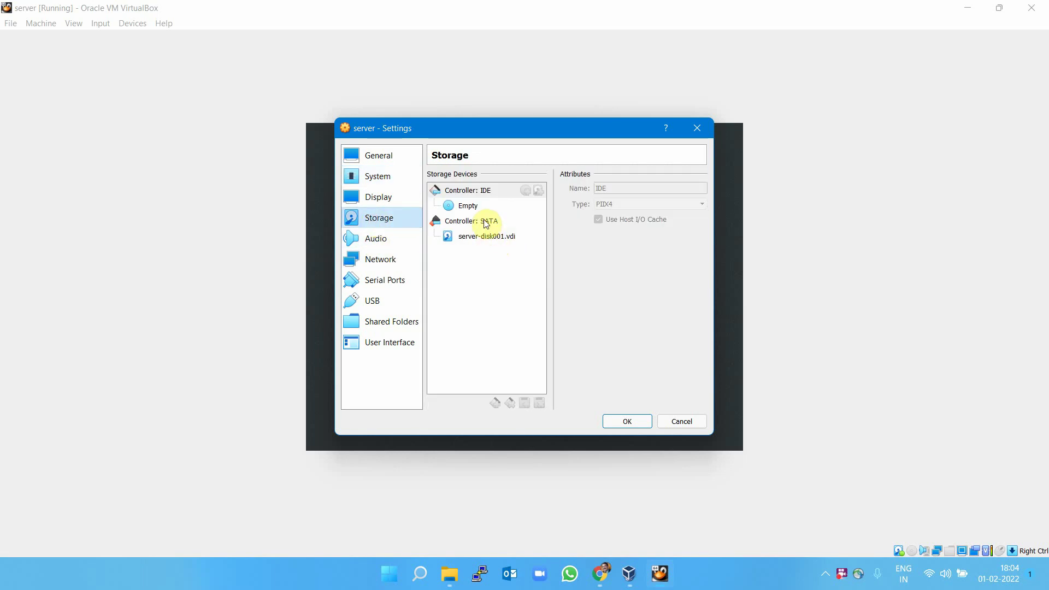
left_click(379, 259)
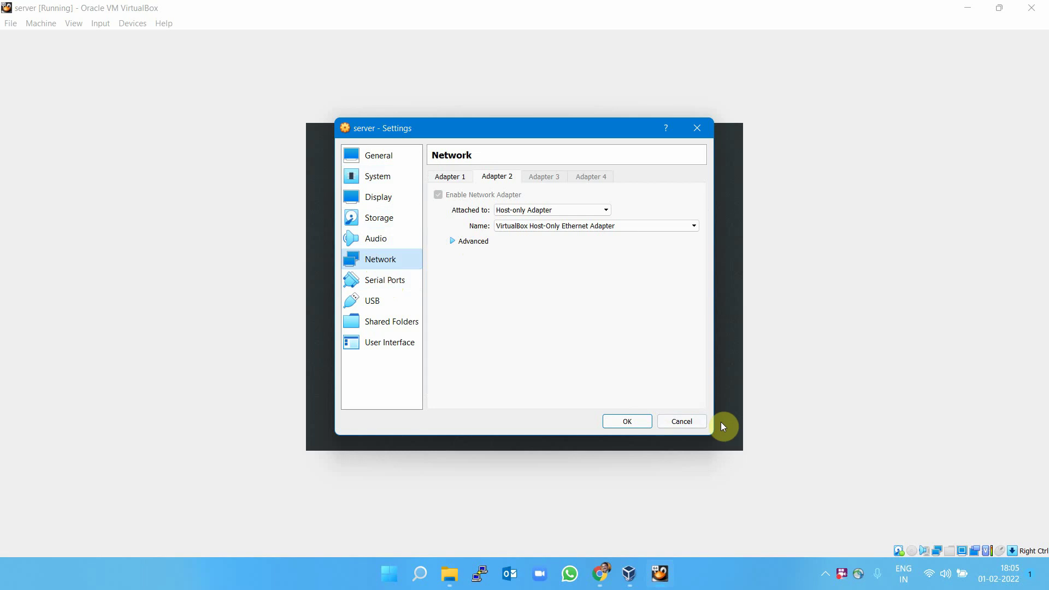
left_click(680, 421)
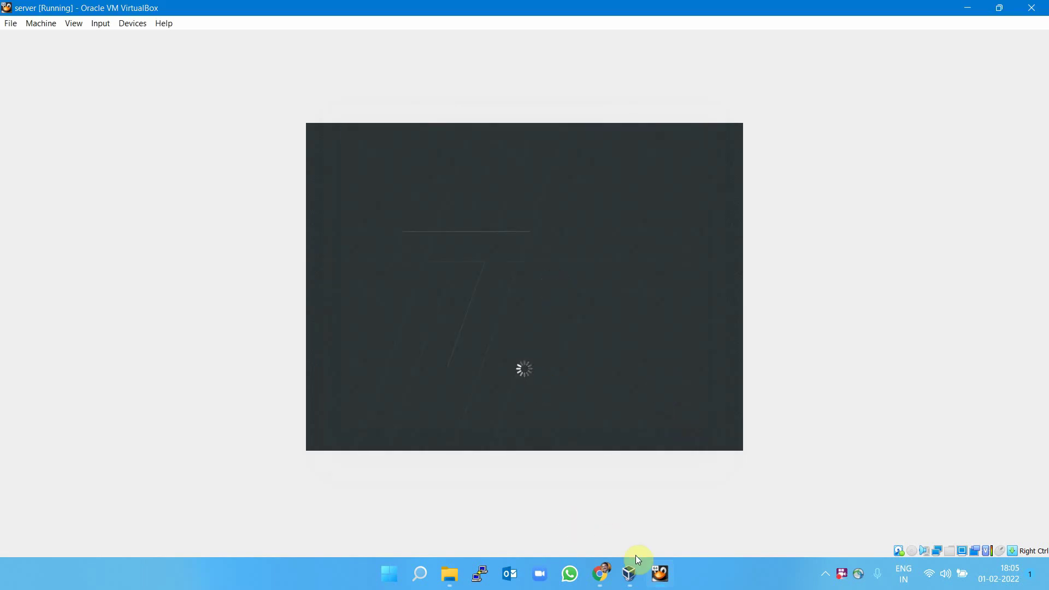
Switch to Chrome, dismiss the screen-sharing bar, and sign in to Oracle Cloud.
left_click(602, 574)
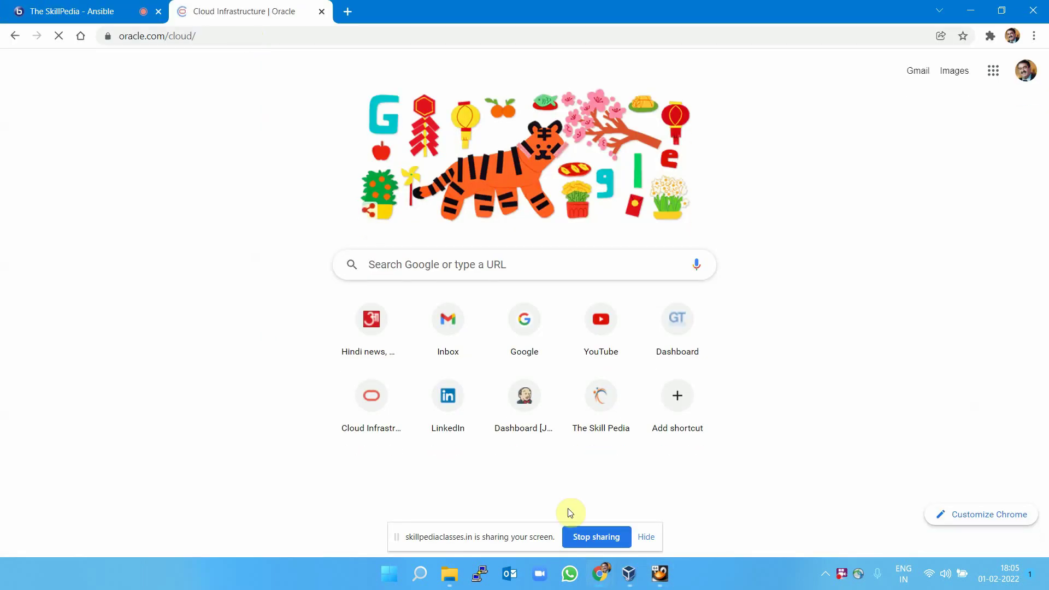
left_click(647, 537)
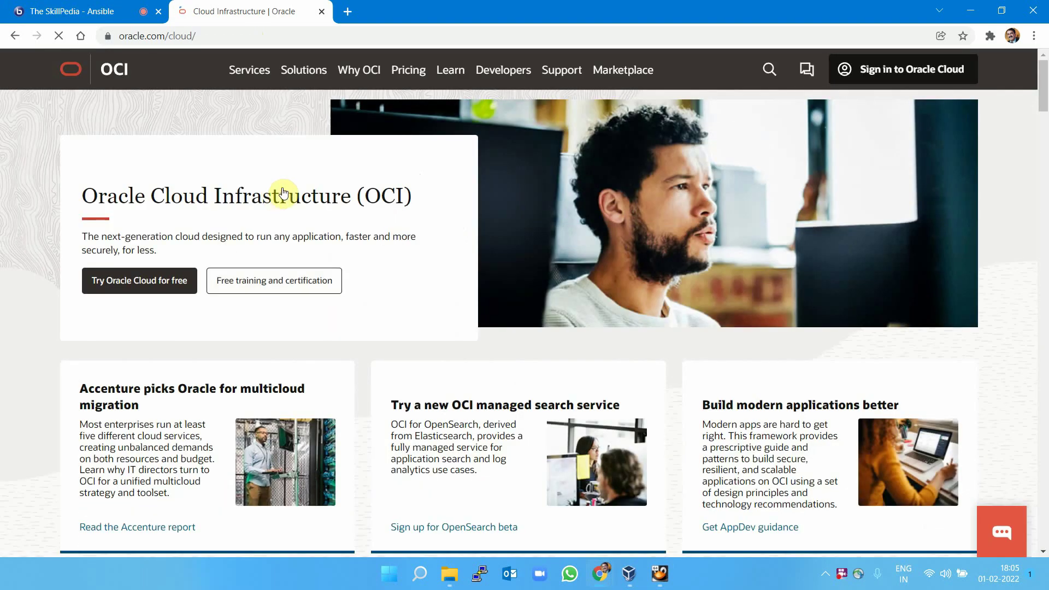
left_click(893, 74)
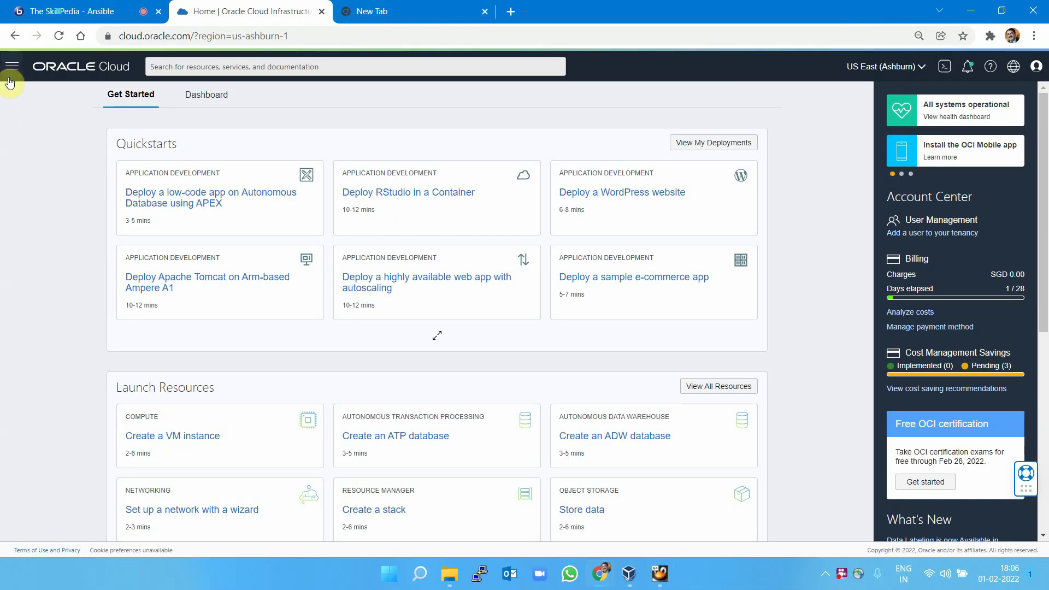
Go to Identity & Security > Users and start creating a new IDCS user.
left_click(13, 71)
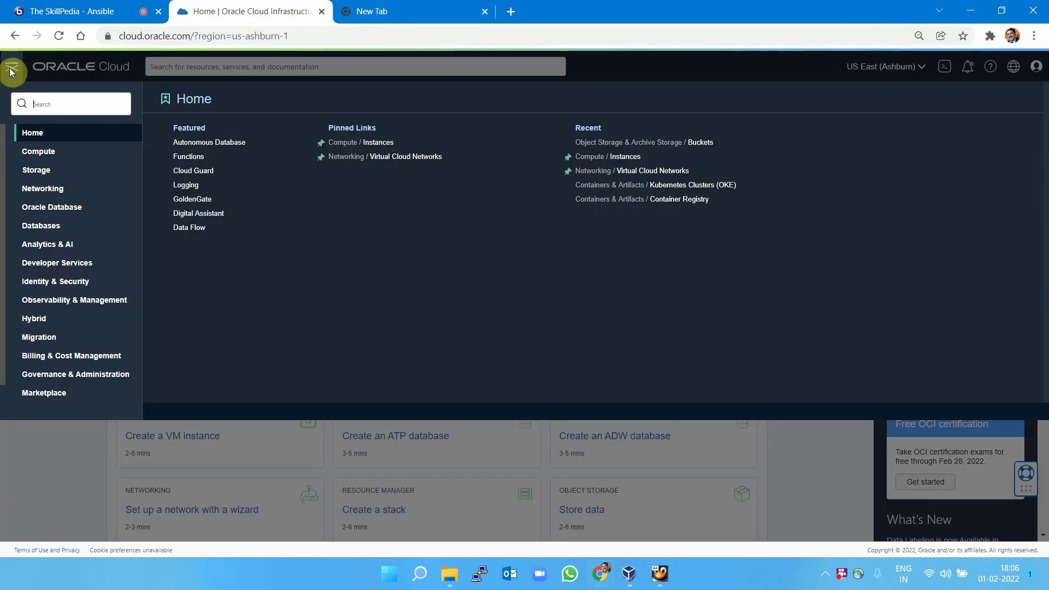
left_click(72, 285)
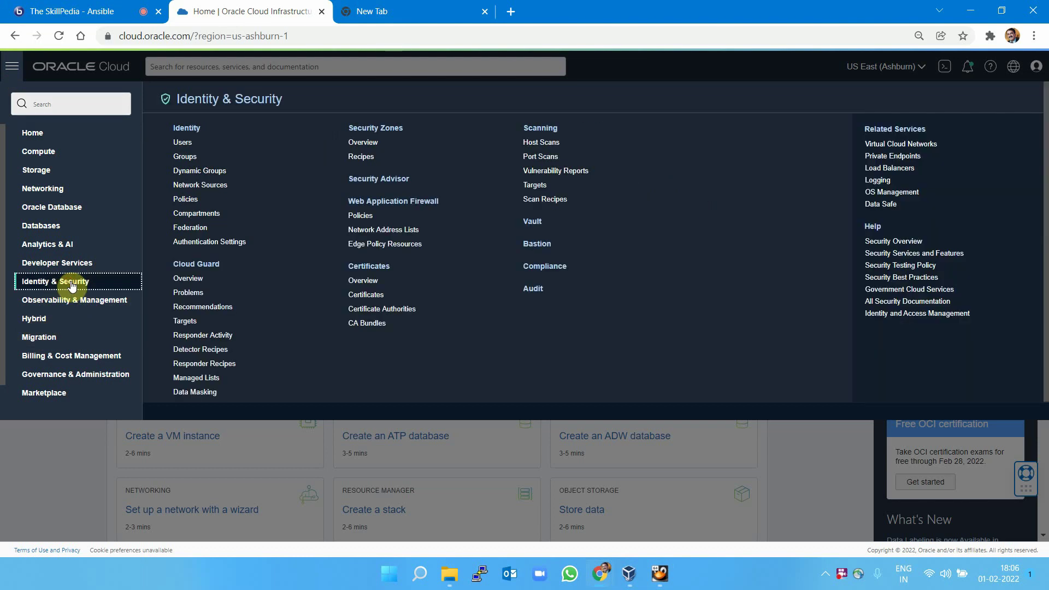
left_click(185, 143)
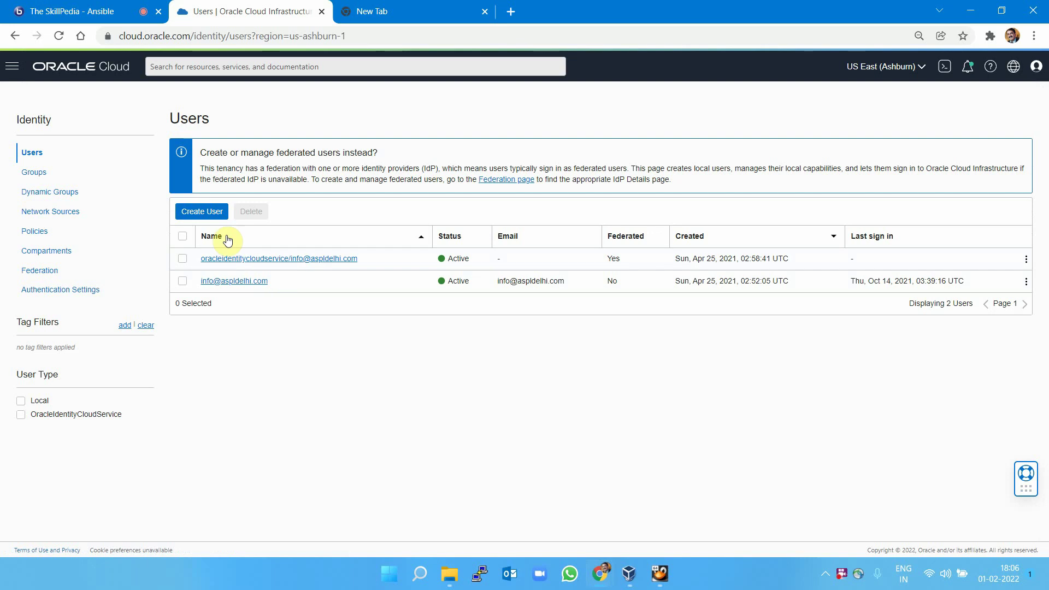
left_click(201, 212)
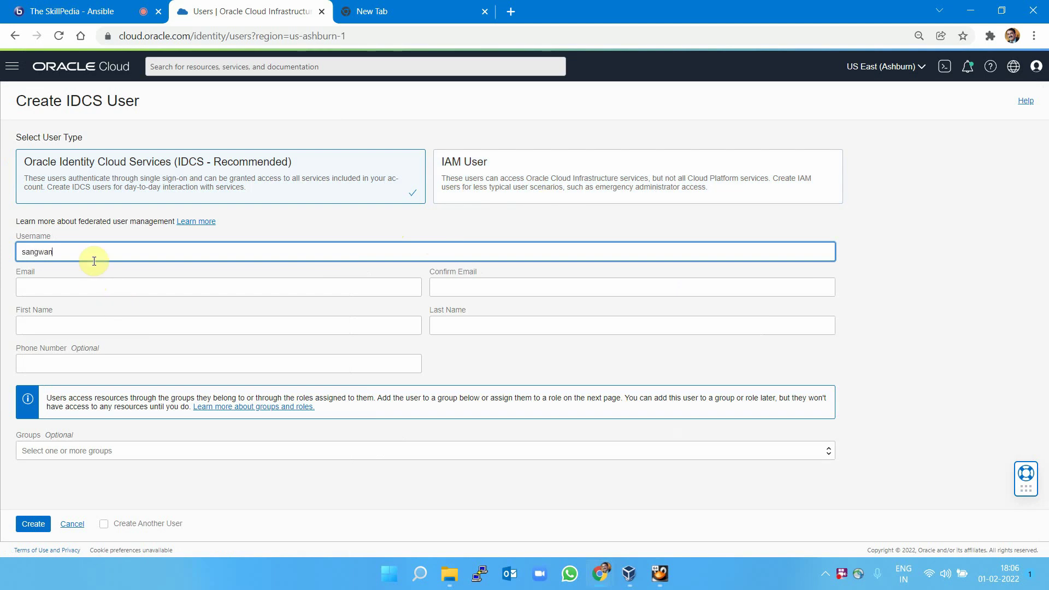
Fill in the new user's e-mail and phone number from saved suggestions.
left_click(65, 288)
key("Down")
key("Down")
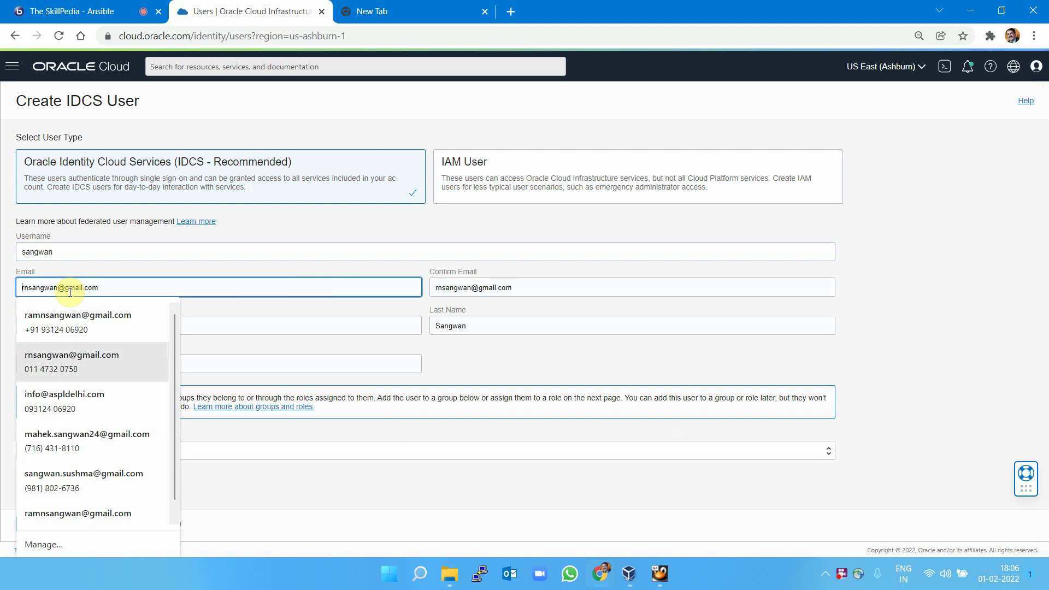
left_click(84, 354)
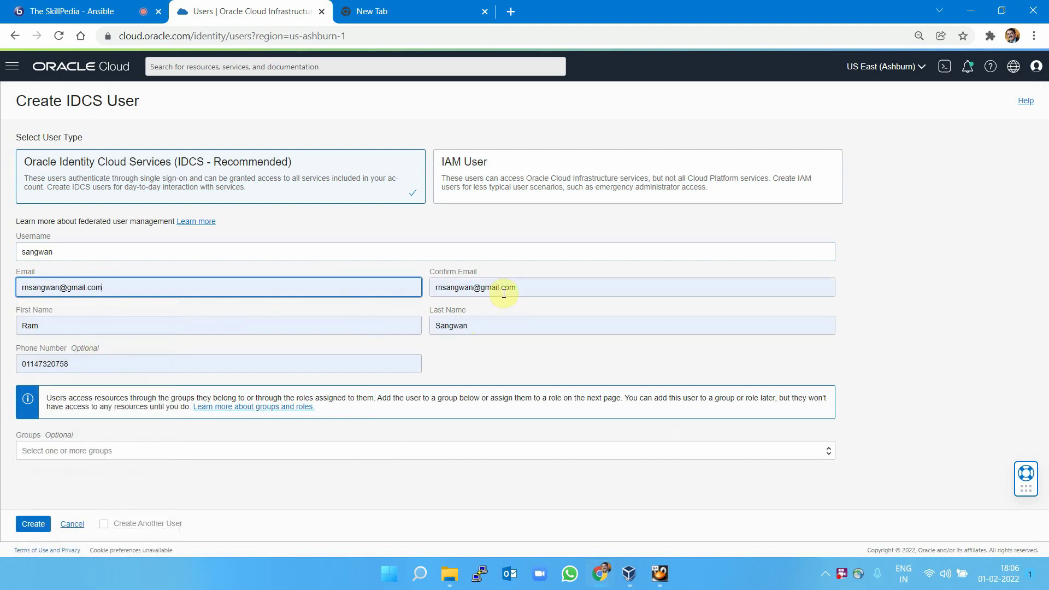
double_click(90, 366)
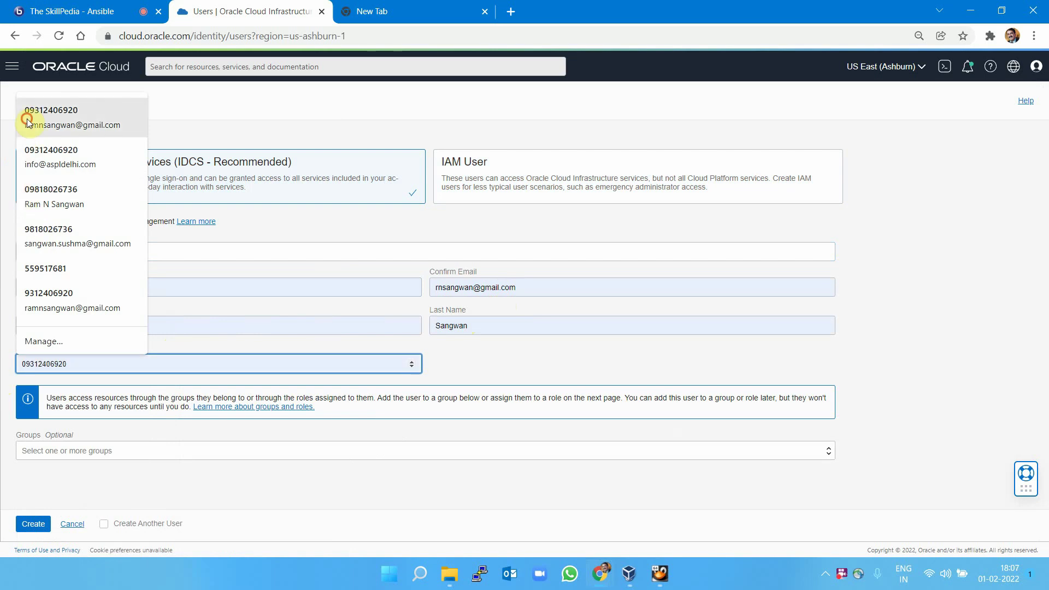
left_click(26, 118)
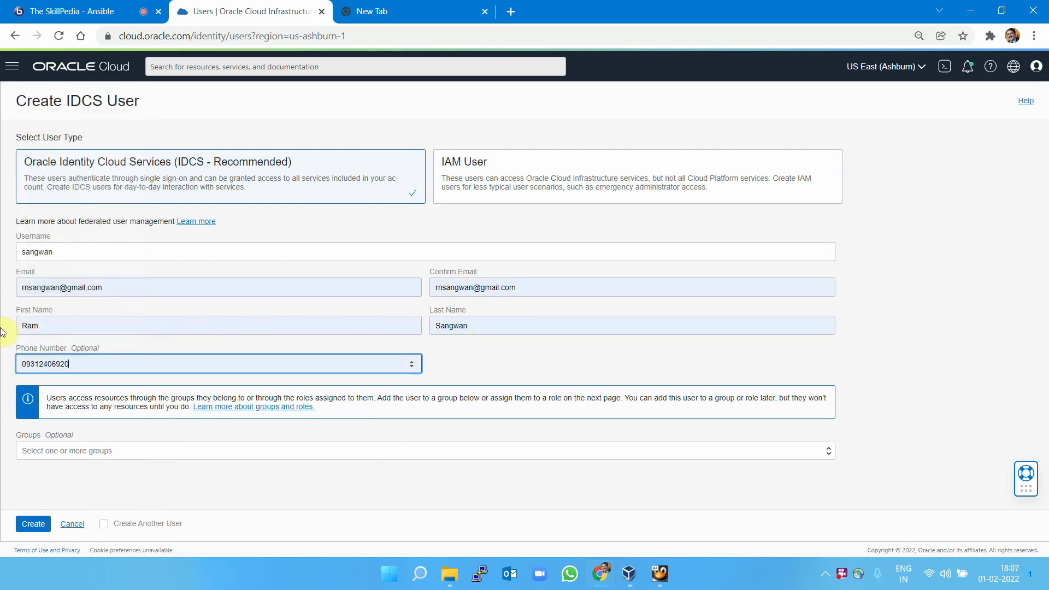
left_click(2, 394)
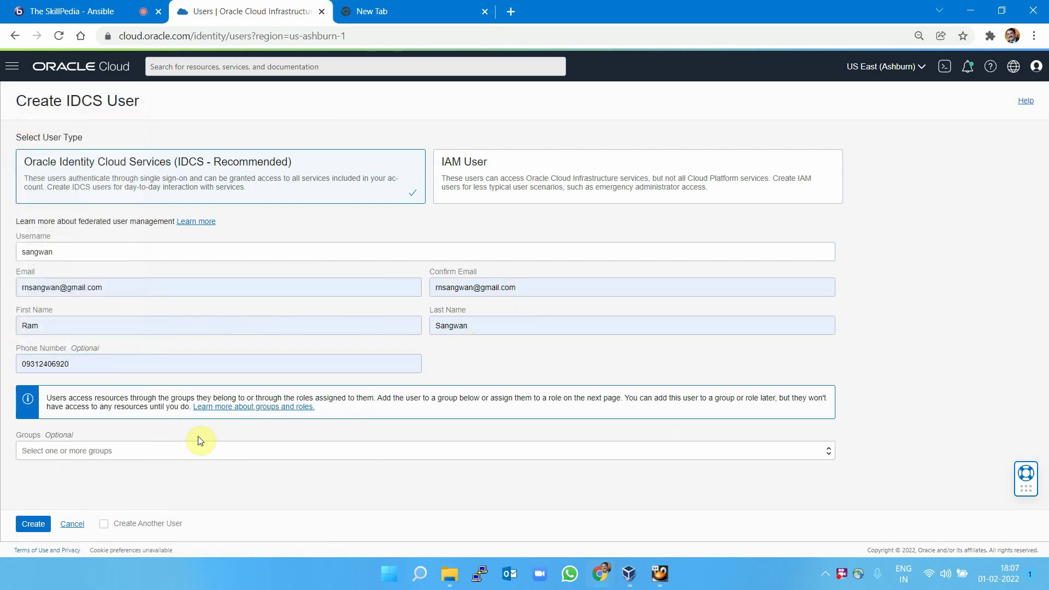
Add the user to IDCS_Administrators and OCI_Administrators groups and create it.
left_click(146, 454)
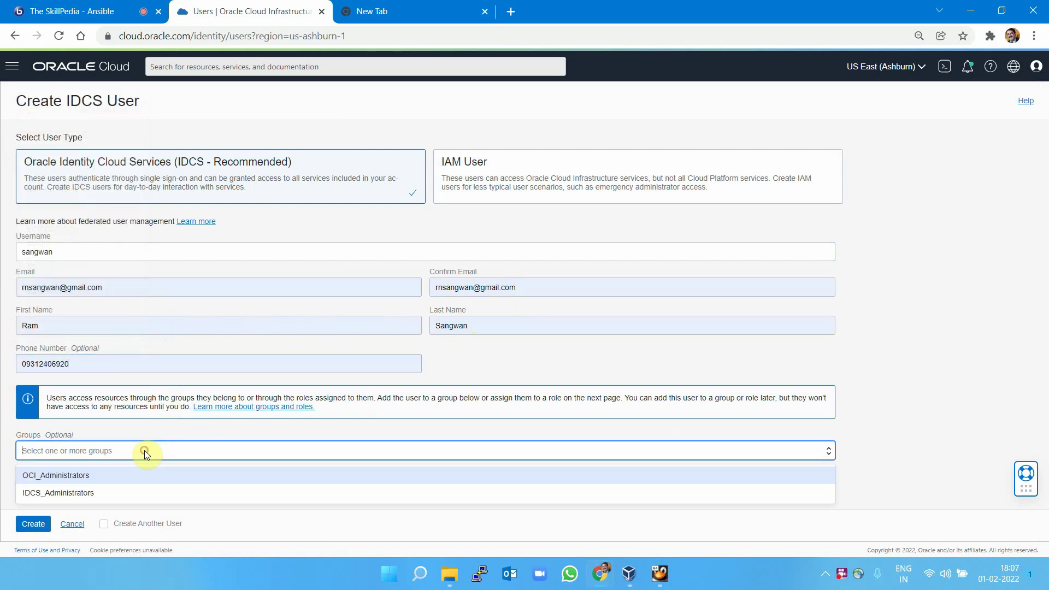
left_click(132, 492)
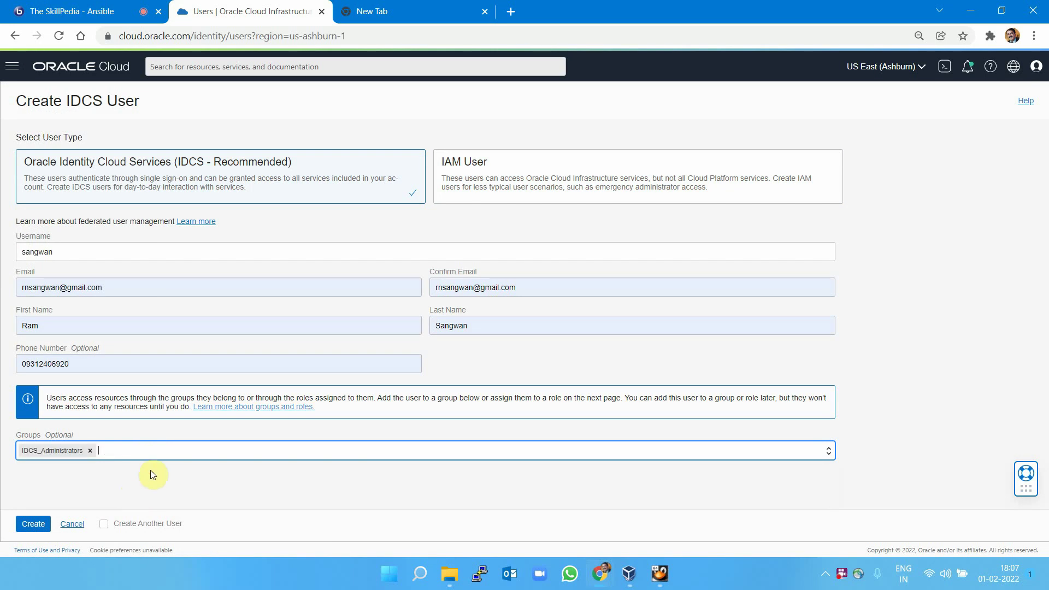
left_click(194, 454)
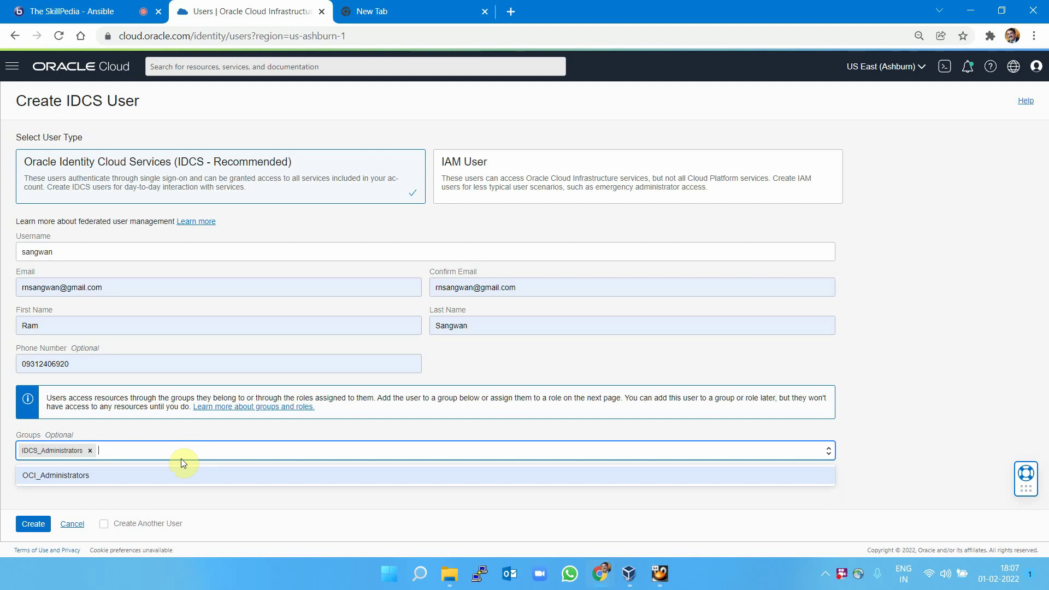
left_click(112, 473)
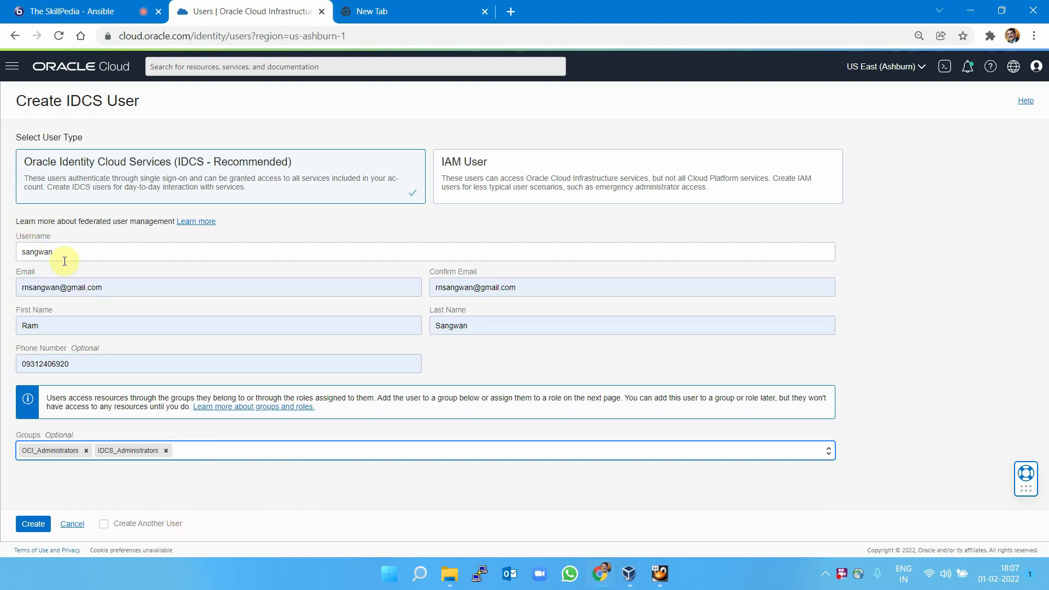
left_click(27, 526)
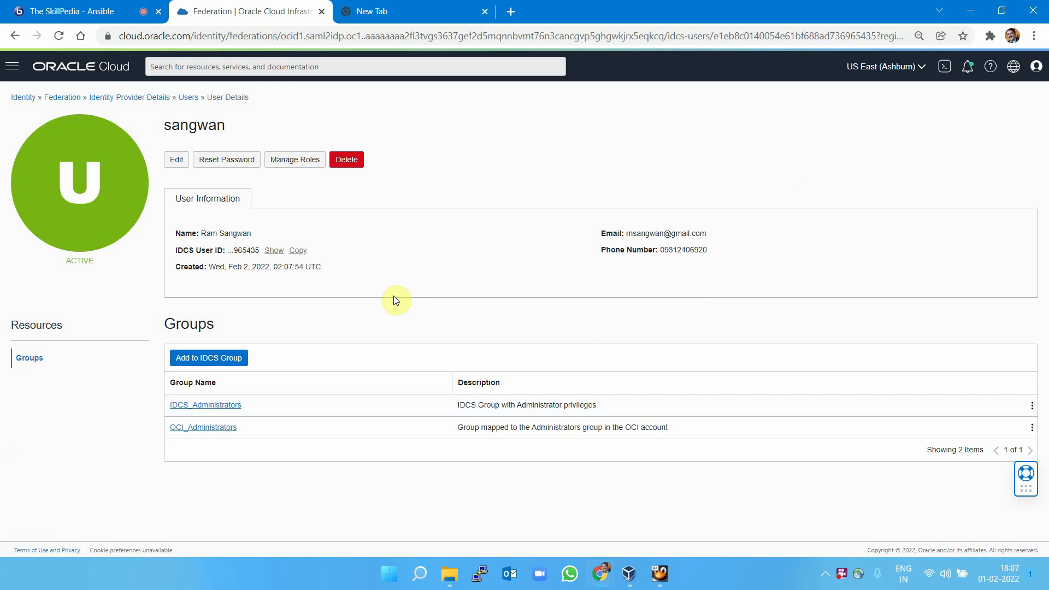
Start a password reset, cancel it, and open and close the user's edit form unchanged.
left_click(230, 159)
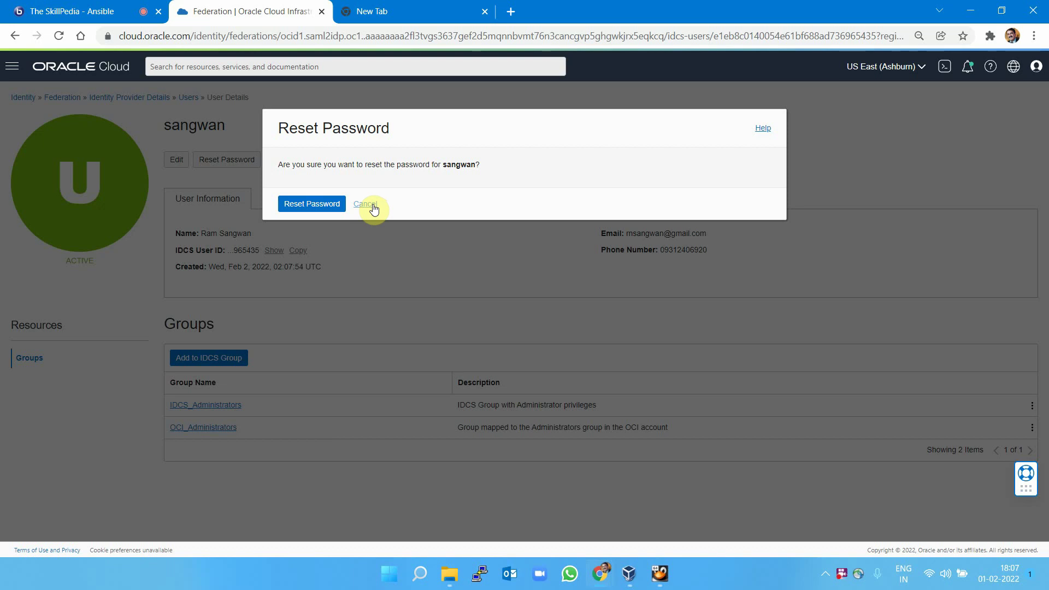
left_click(366, 205)
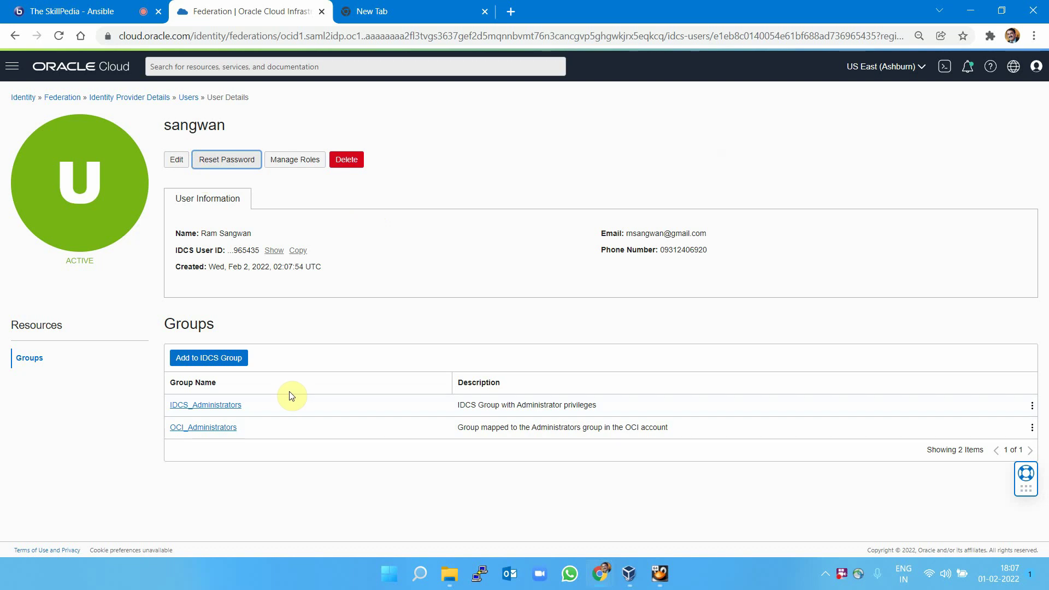
left_click(171, 125)
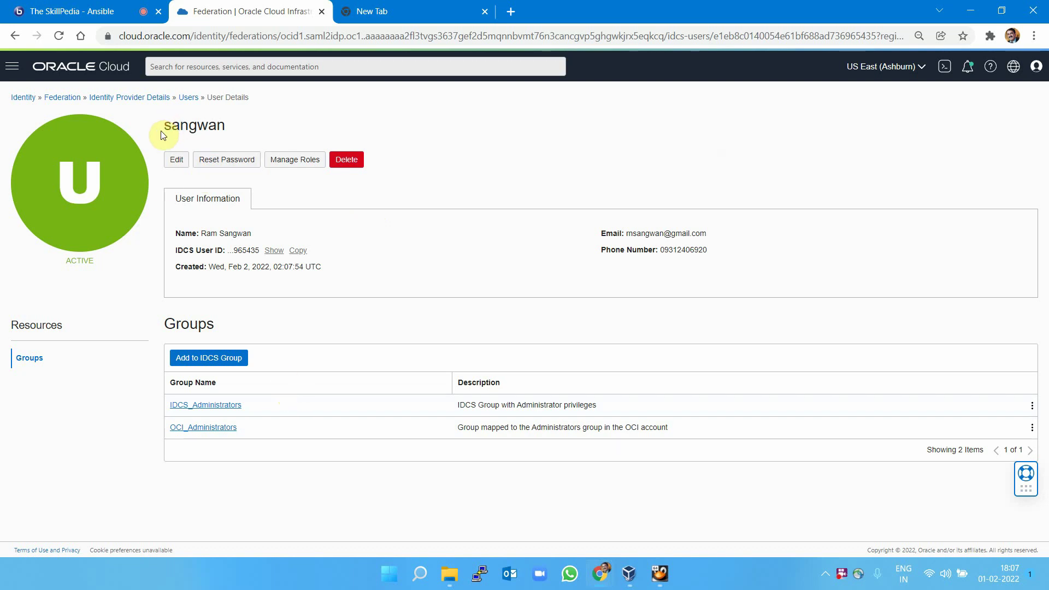
left_click_drag(161, 130, 233, 129)
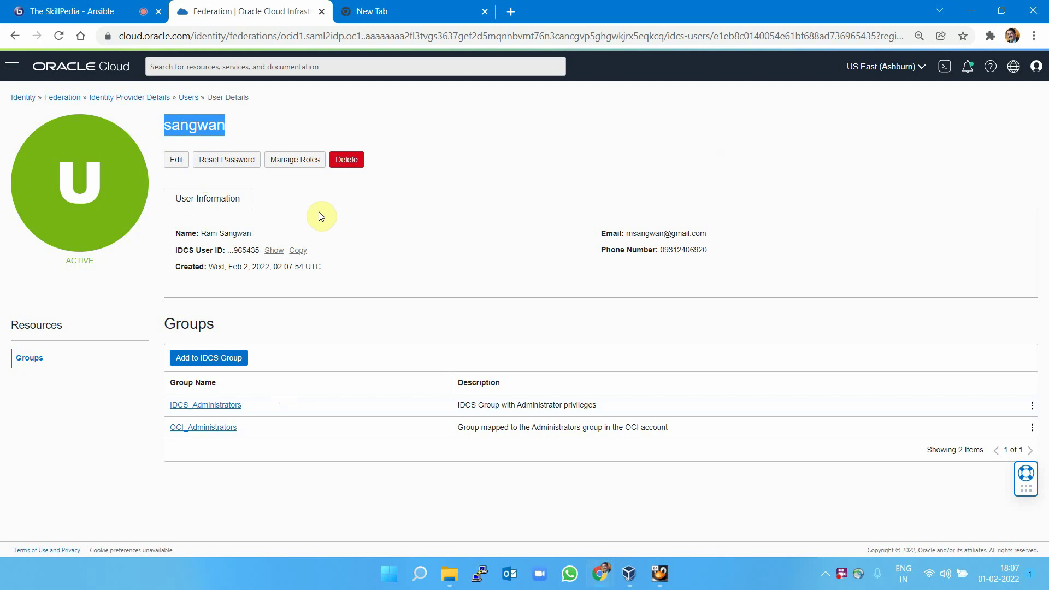
left_click(174, 159)
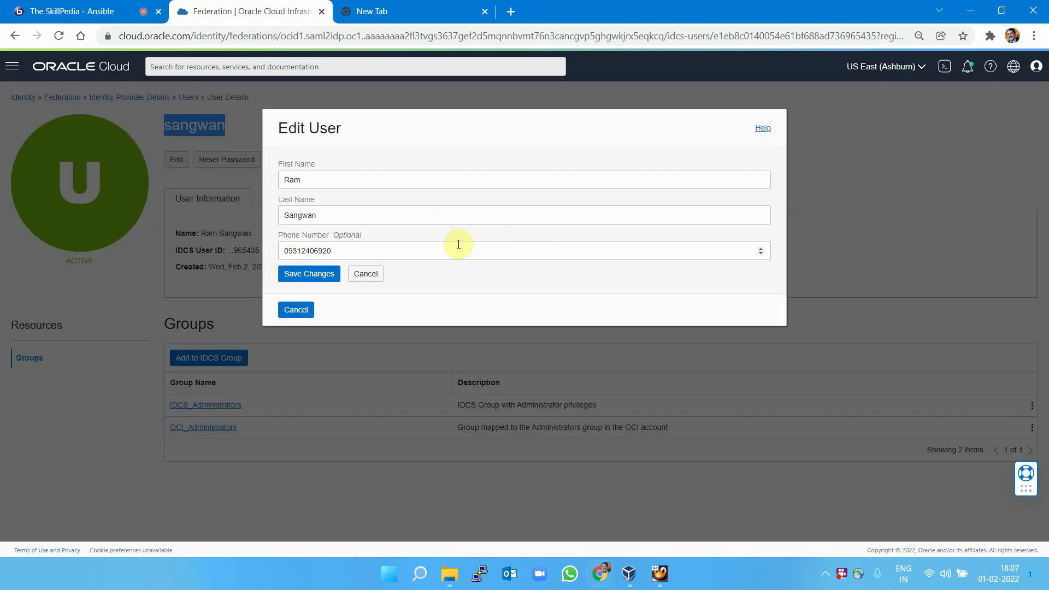
left_click(367, 276)
Reset the new user's password so reset instructions are e-mailed.
left_click(230, 164)
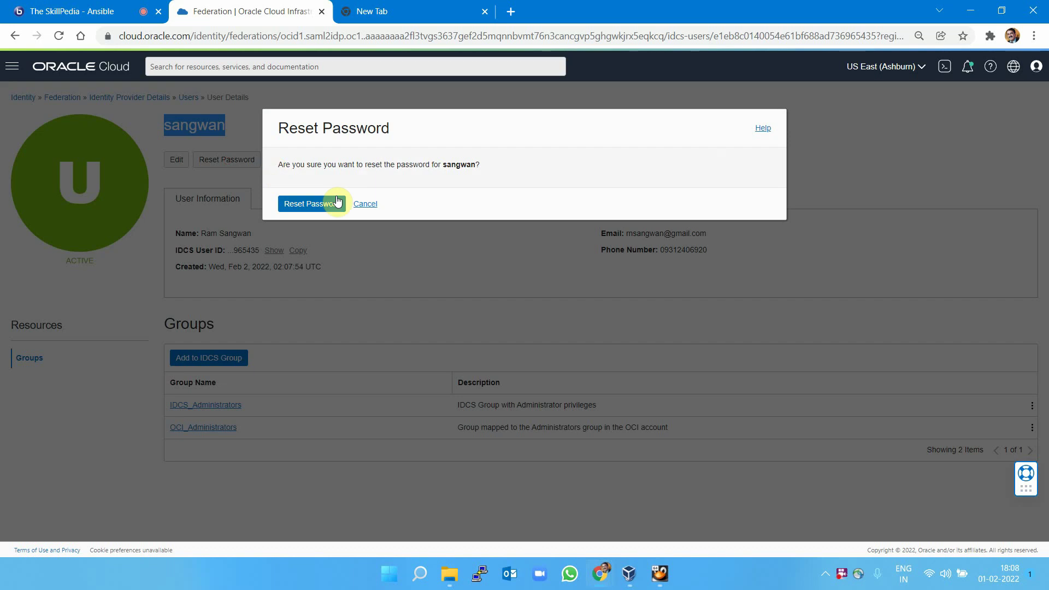
left_click(325, 206)
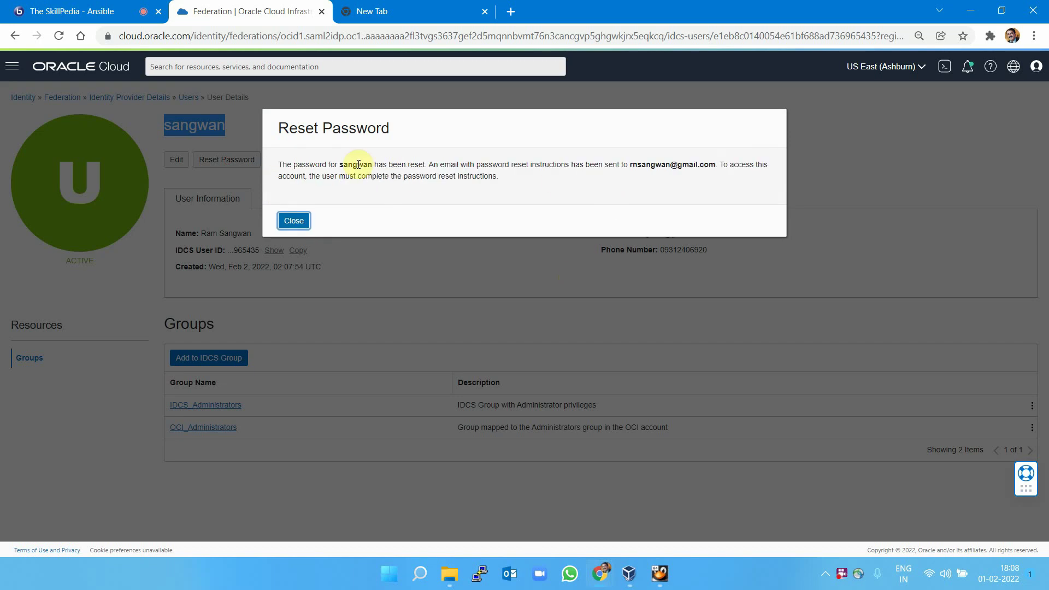
left_click_drag(330, 165, 424, 164)
left_click_drag(508, 165, 718, 164)
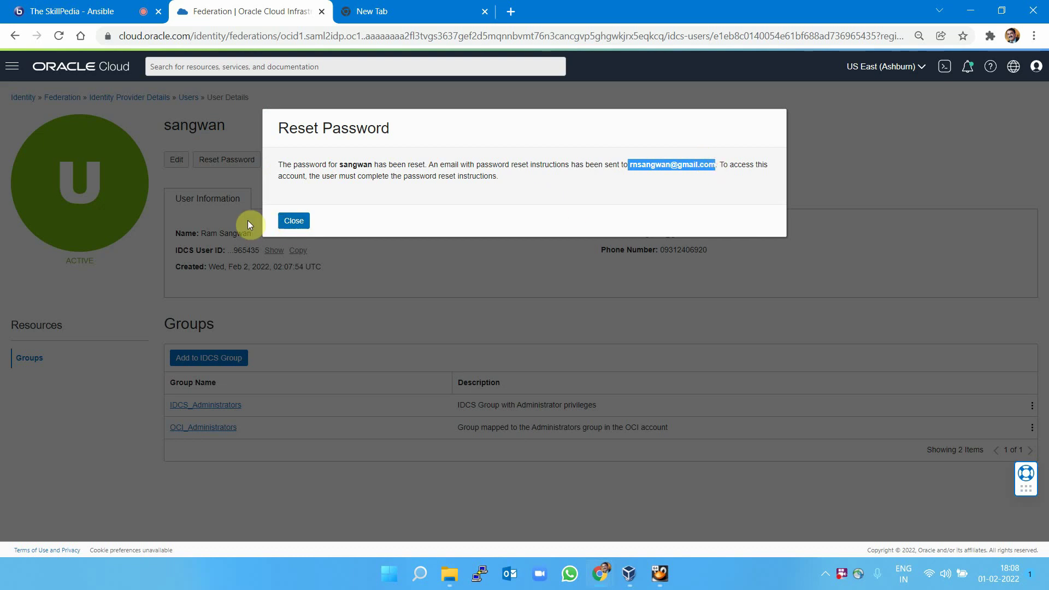
left_click(293, 221)
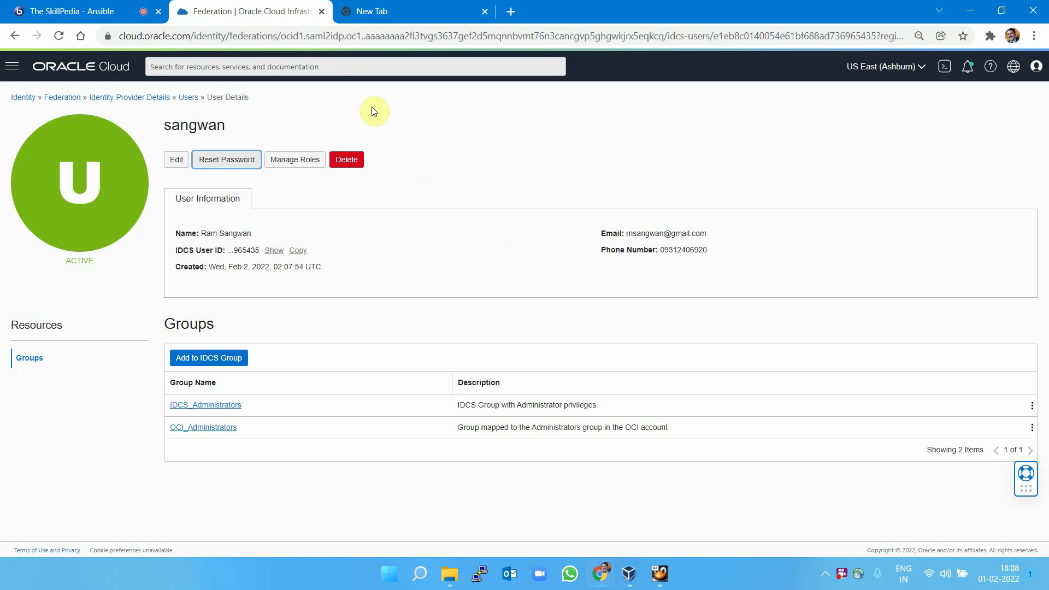
Sign out of the console and switch to a new browser tab.
left_click(1037, 66)
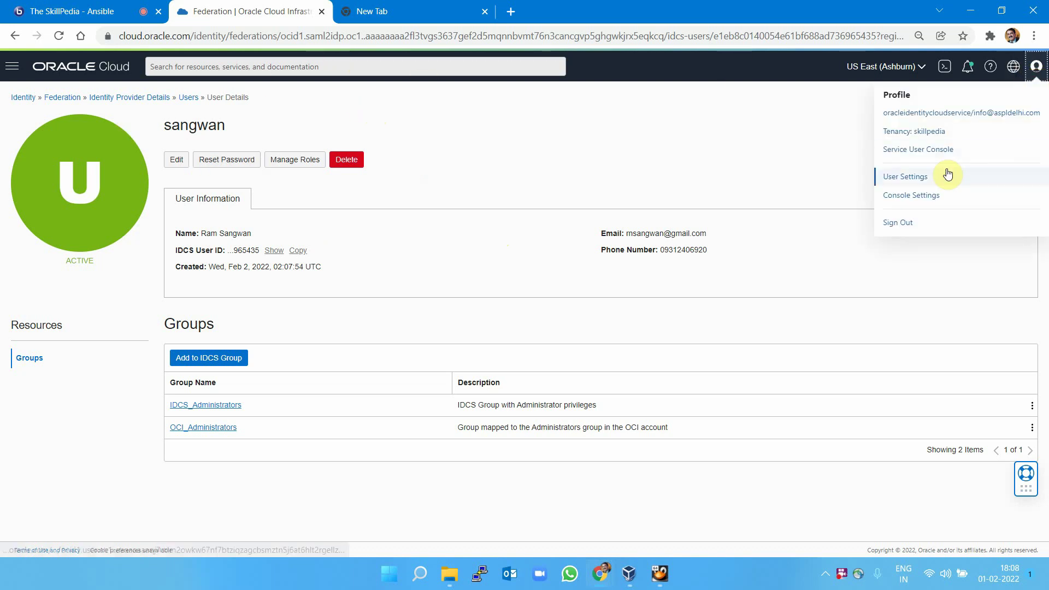
left_click(924, 223)
left_click(398, 9)
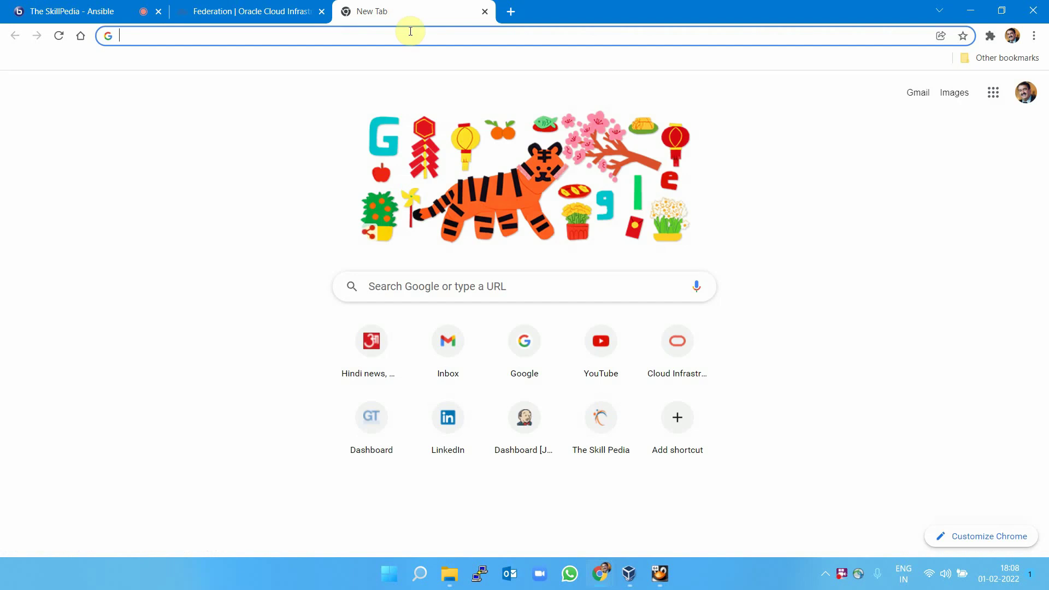
left_click(409, 36)
Go to Gmail and follow the Oracle welcome e-mail's Step 1 password-reset link.
type("gmai")
key("Return")
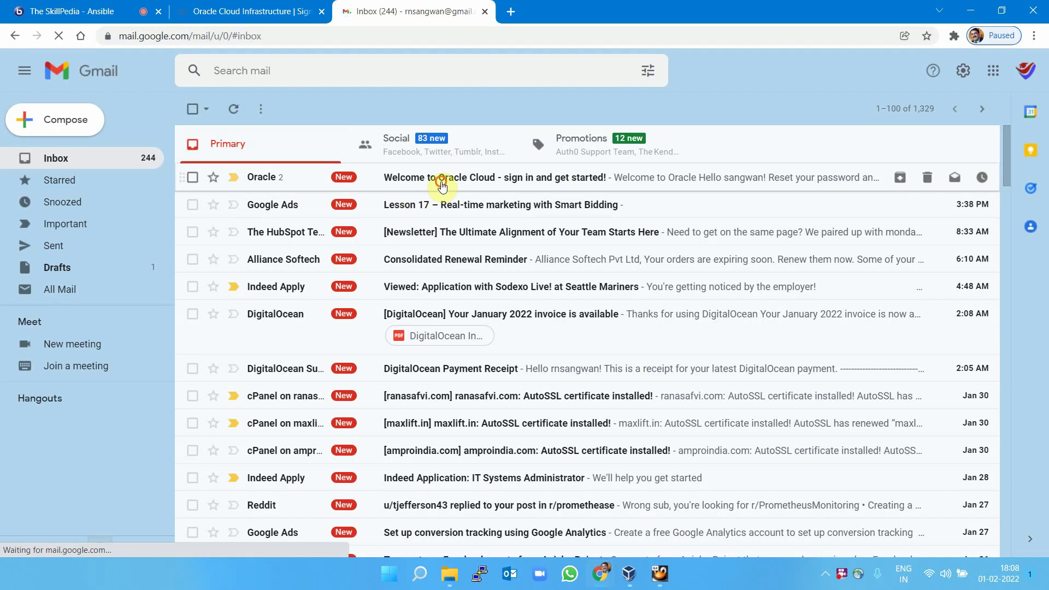
left_click(441, 177)
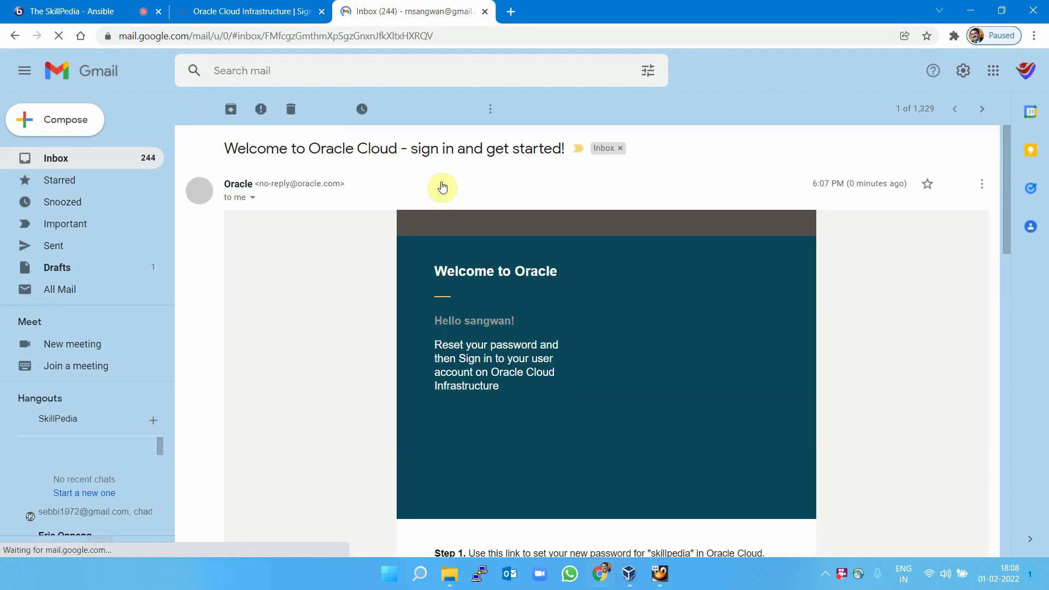
scroll(507, 319, "down", 5)
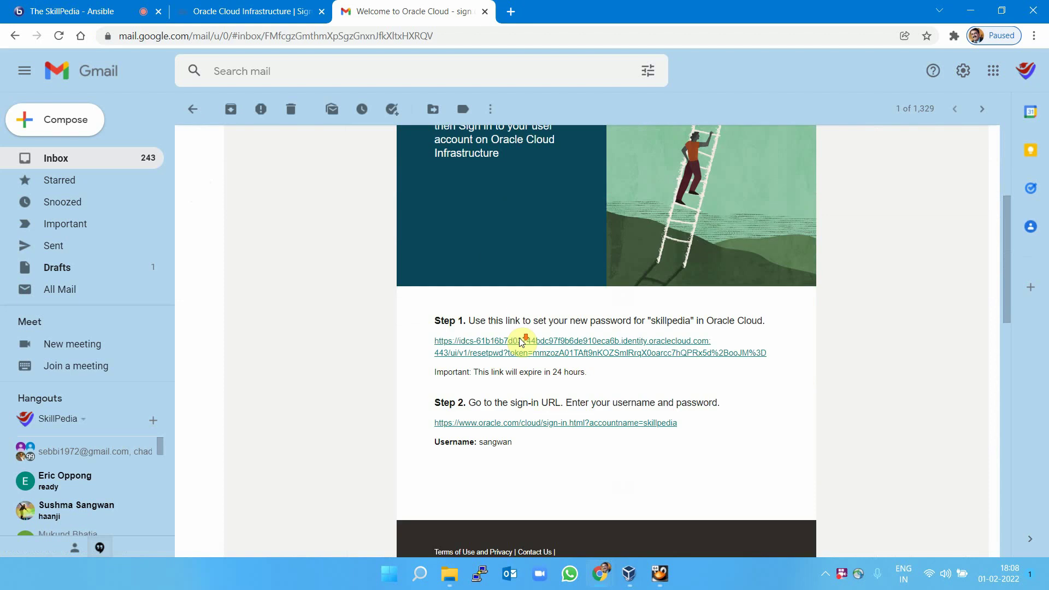
left_click_drag(467, 287, 487, 286)
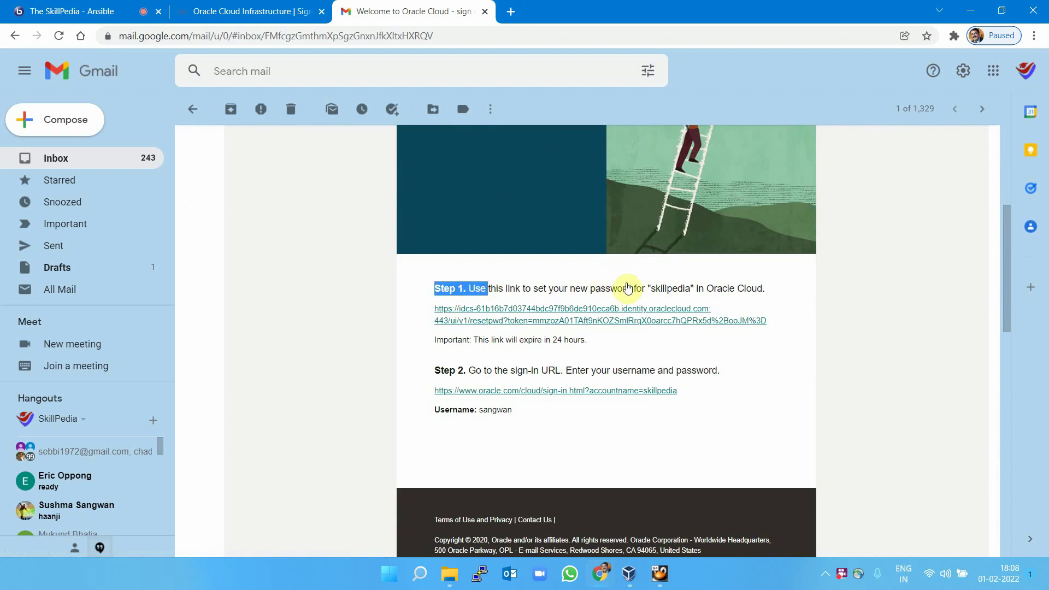
left_click(599, 321)
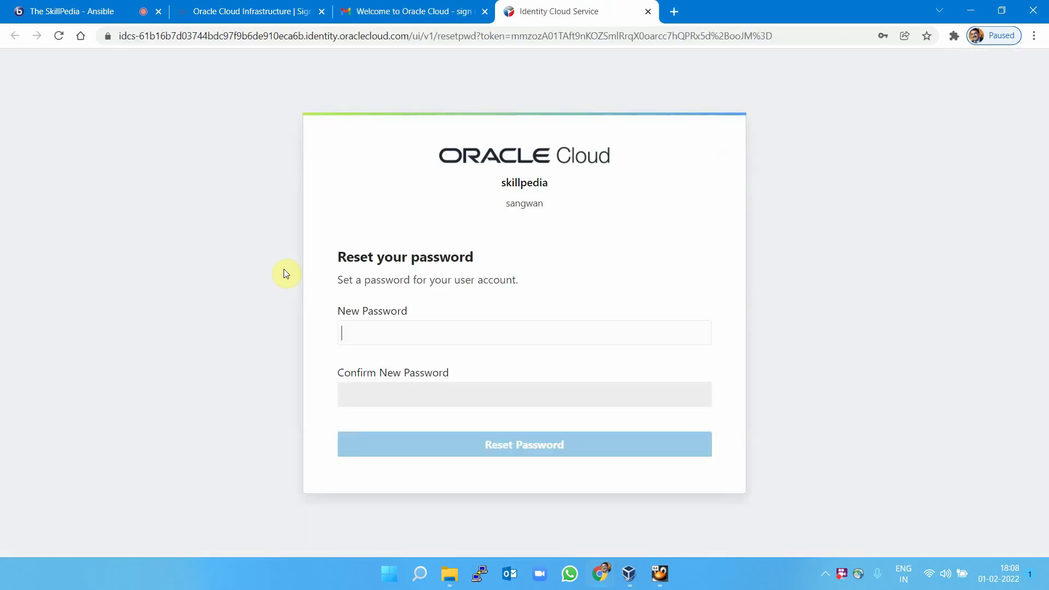
Submit the new password, declining the browser's offer to update the saved password.
left_click(407, 338)
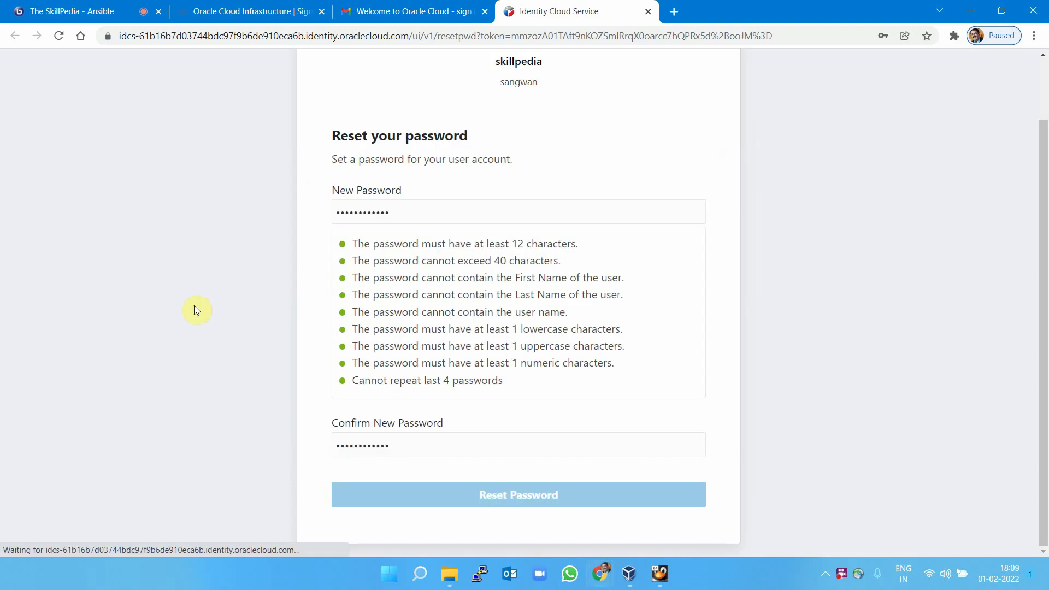
key("Return")
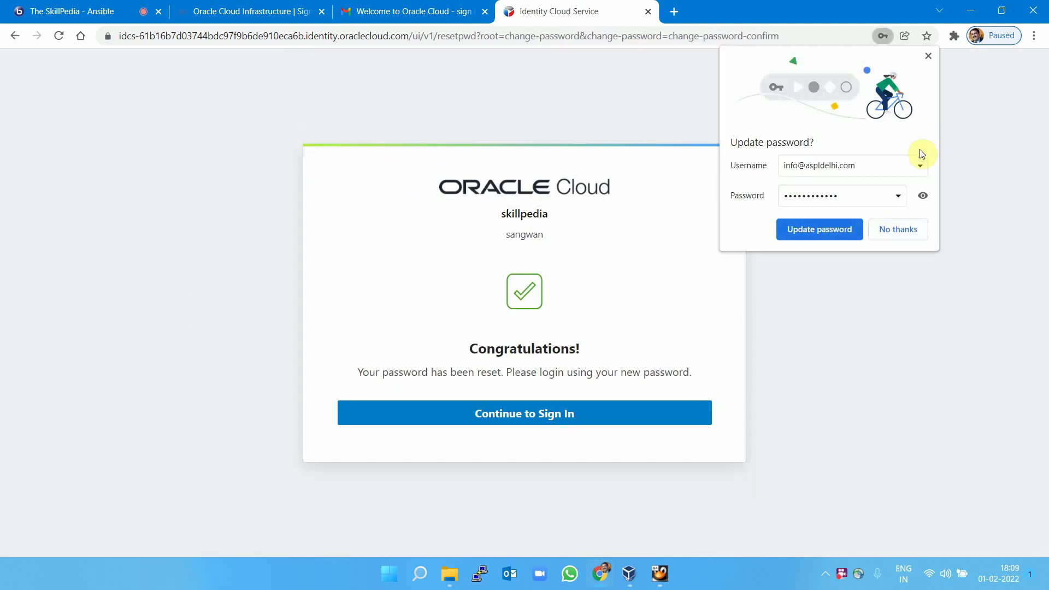
left_click(929, 57)
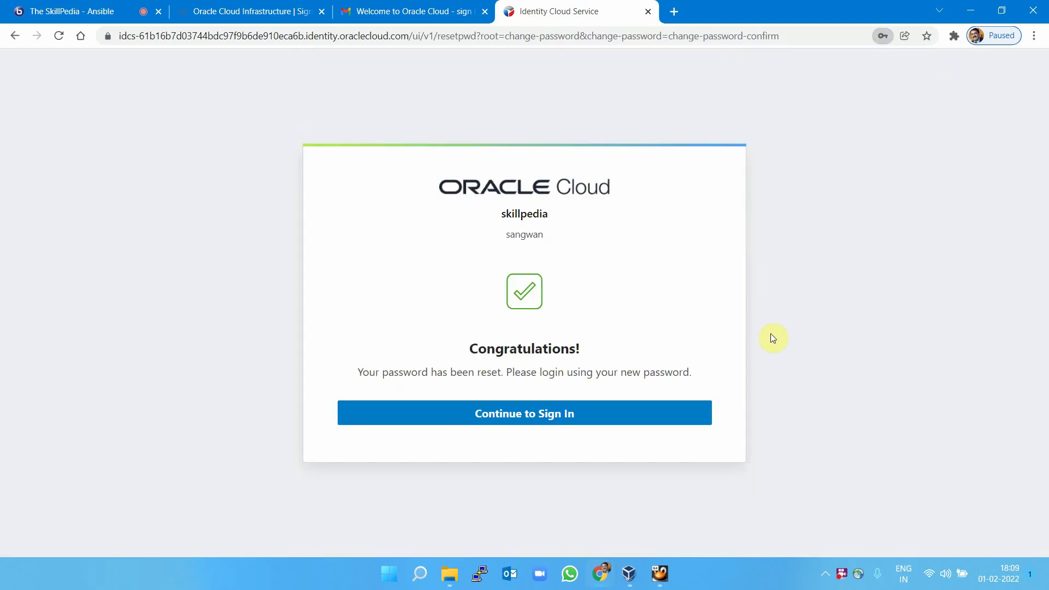
Sign in as the new user with the new password.
left_click(506, 414)
key("Return")
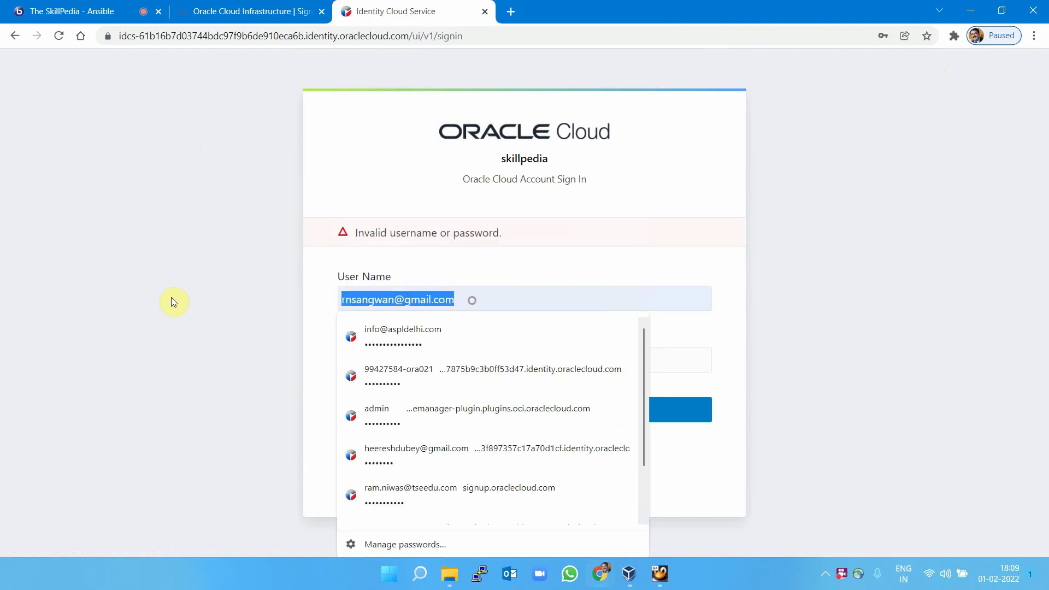
type("sangwan")
key("Tab")
key("ctrl+v")
key("Return")
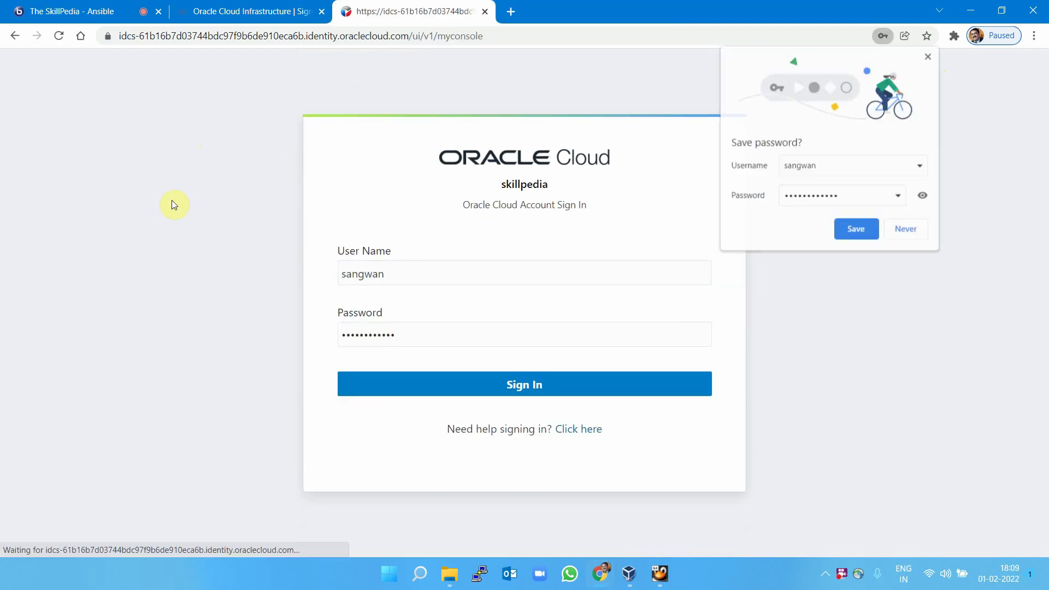
left_click(858, 230)
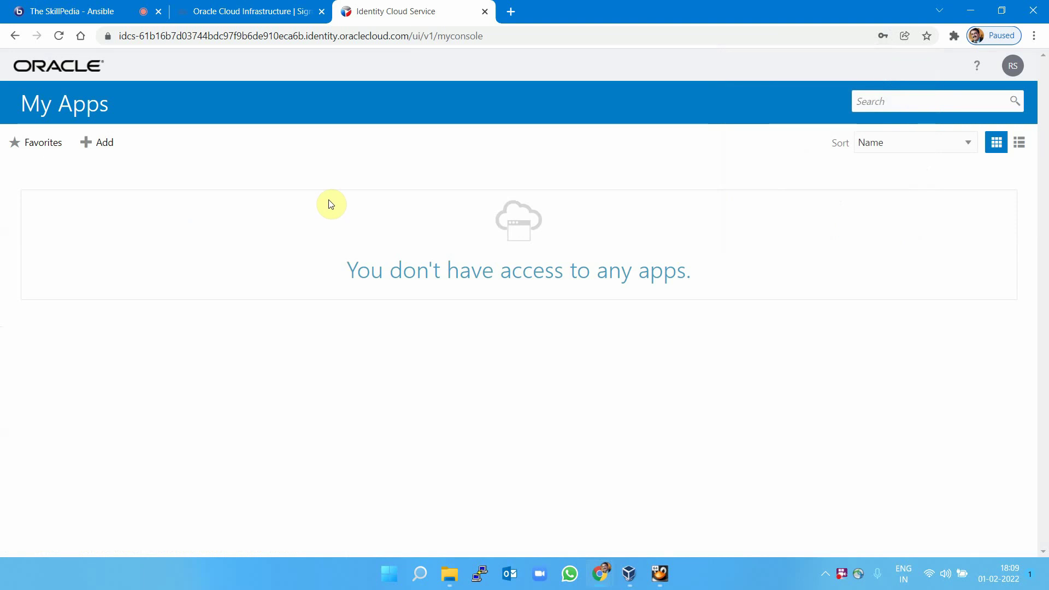
left_click(218, 39)
Sign back into the OCI console via oracle.com/cloud and close the leftover sign-in tab.
type("oci")
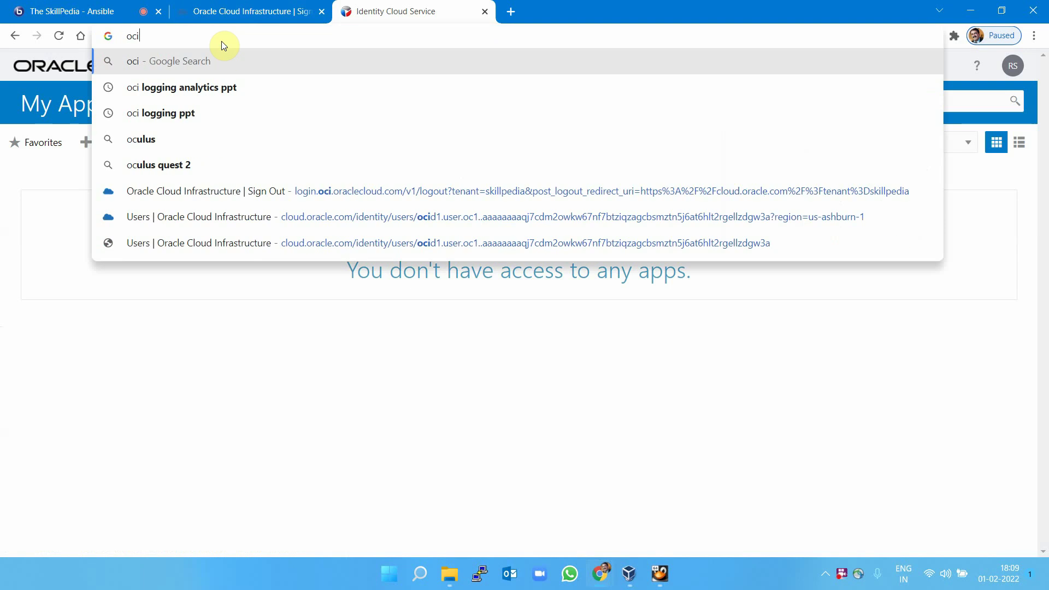
key("BackSpace")
key("BackSpace")
key("BackSpace")
type("oracle.com/cloud/")
key("Return")
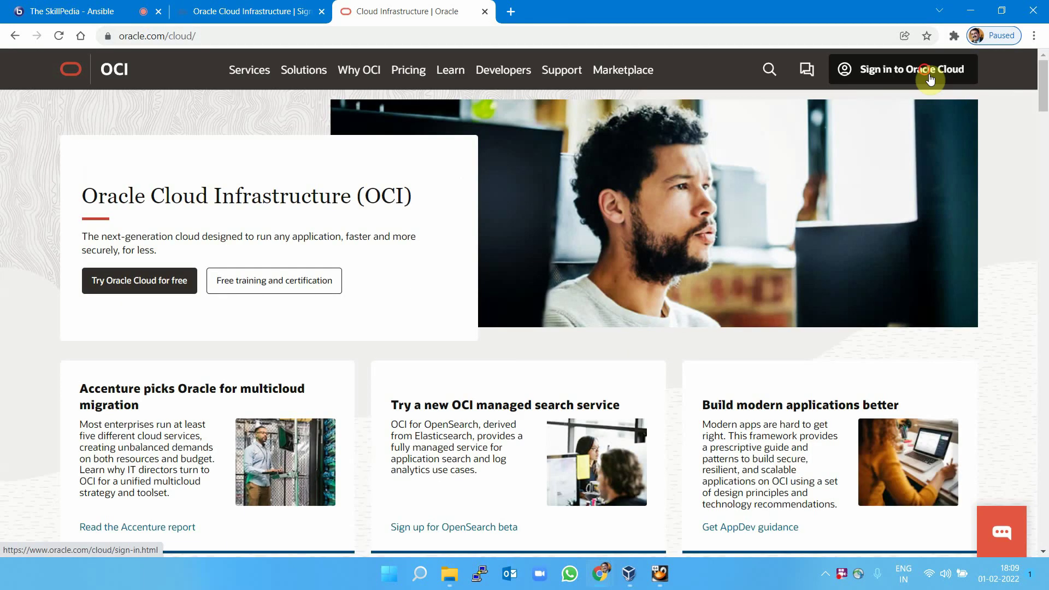
left_click(925, 75)
left_click(94, 273)
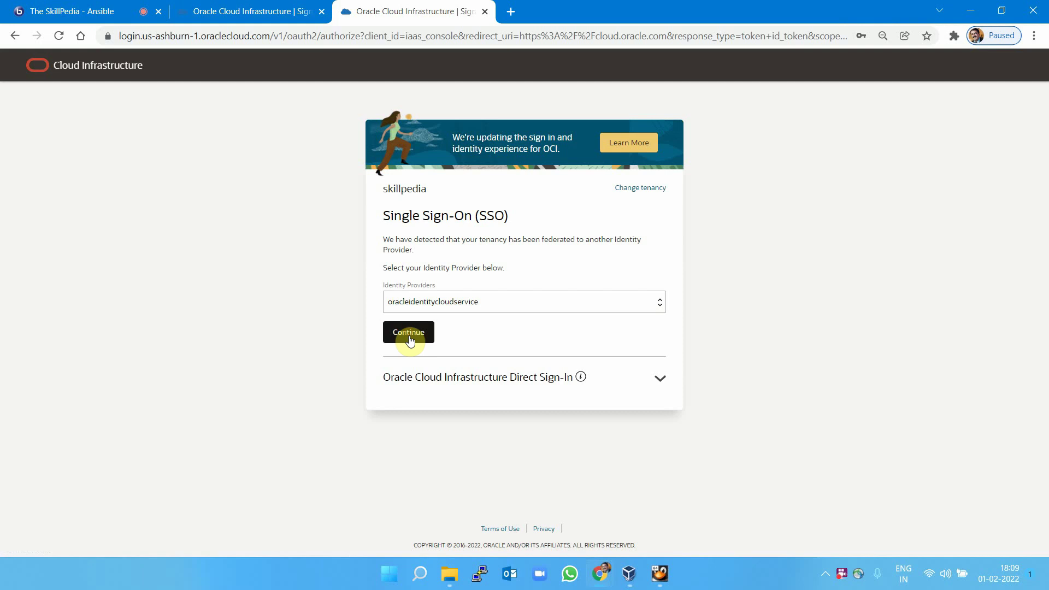
left_click(410, 339)
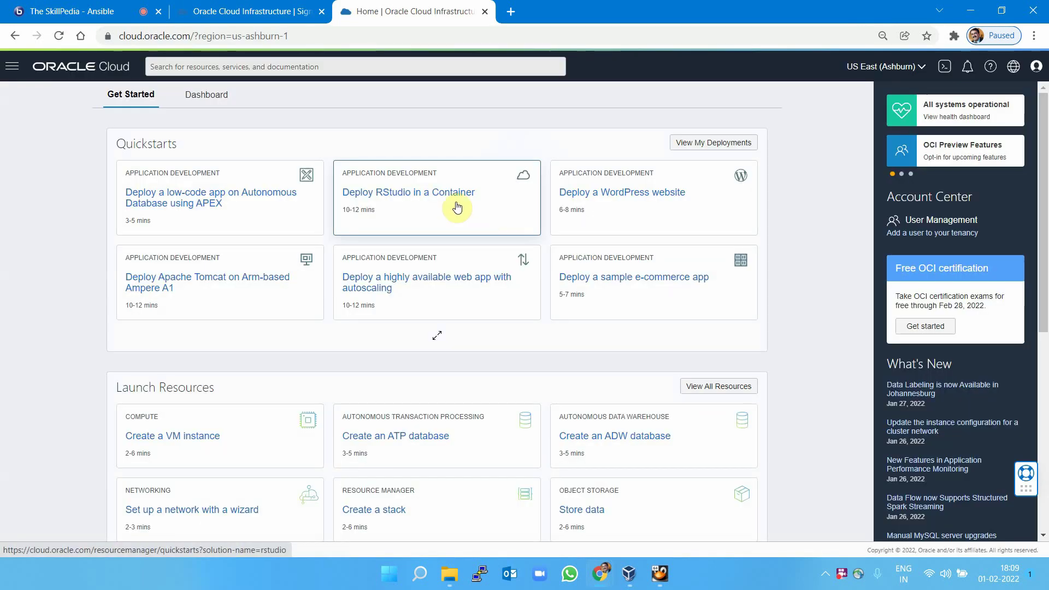
left_click(1037, 67)
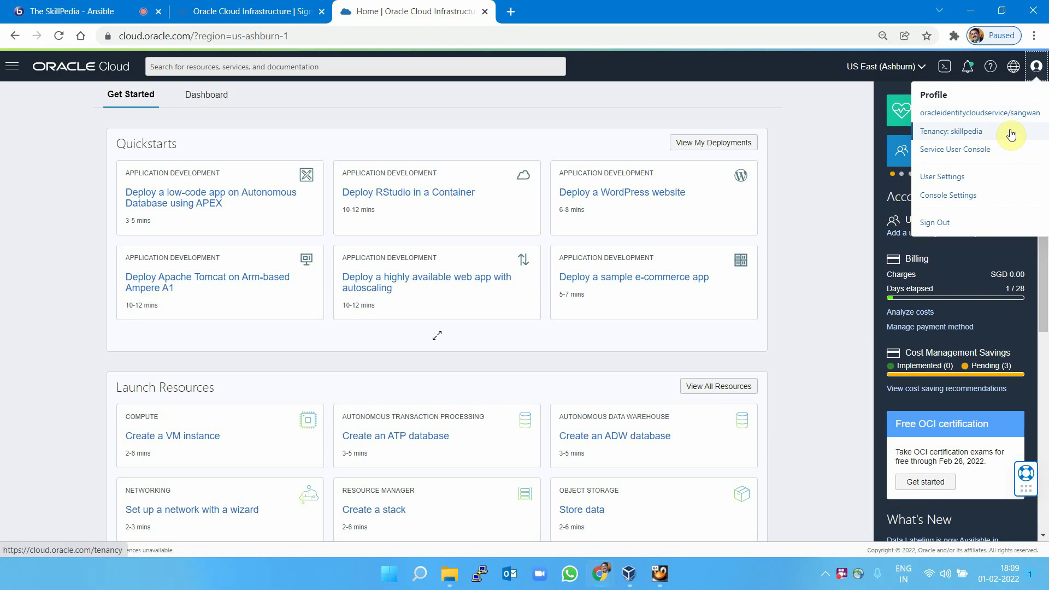
left_click(52, 113)
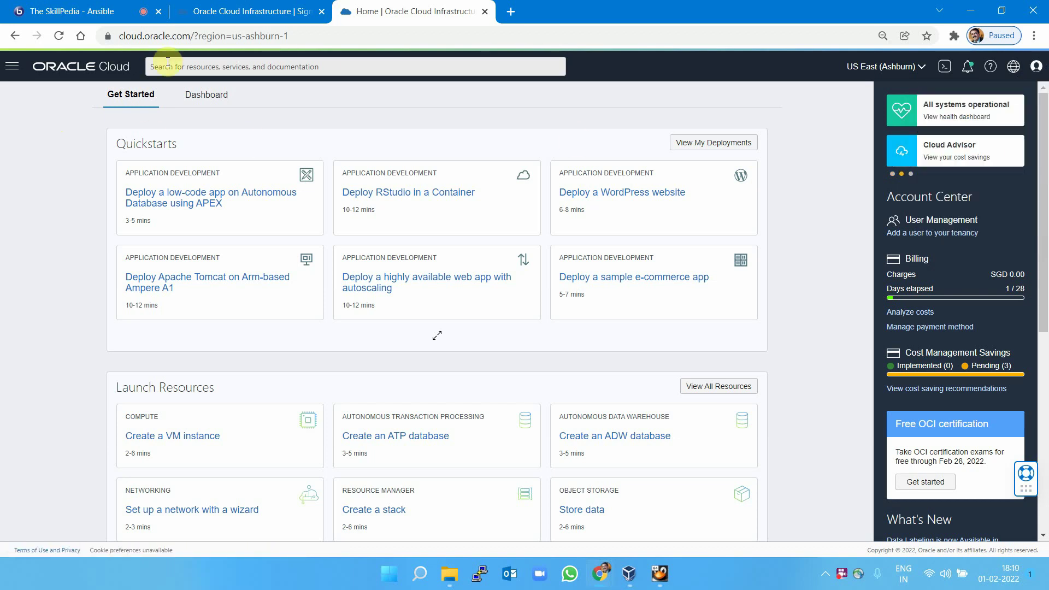
left_click(225, 8)
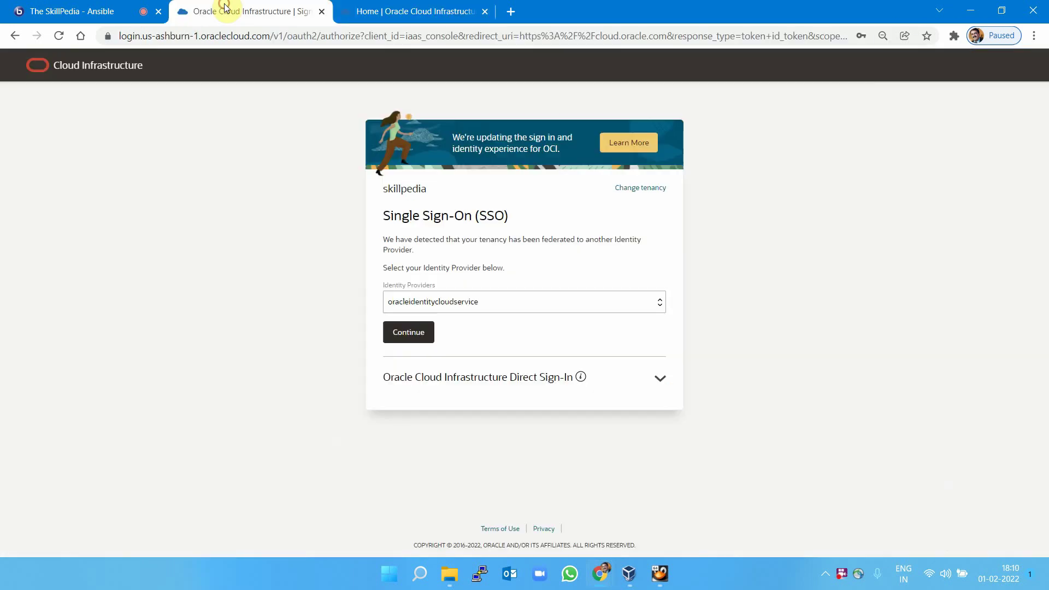
left_click(322, 12)
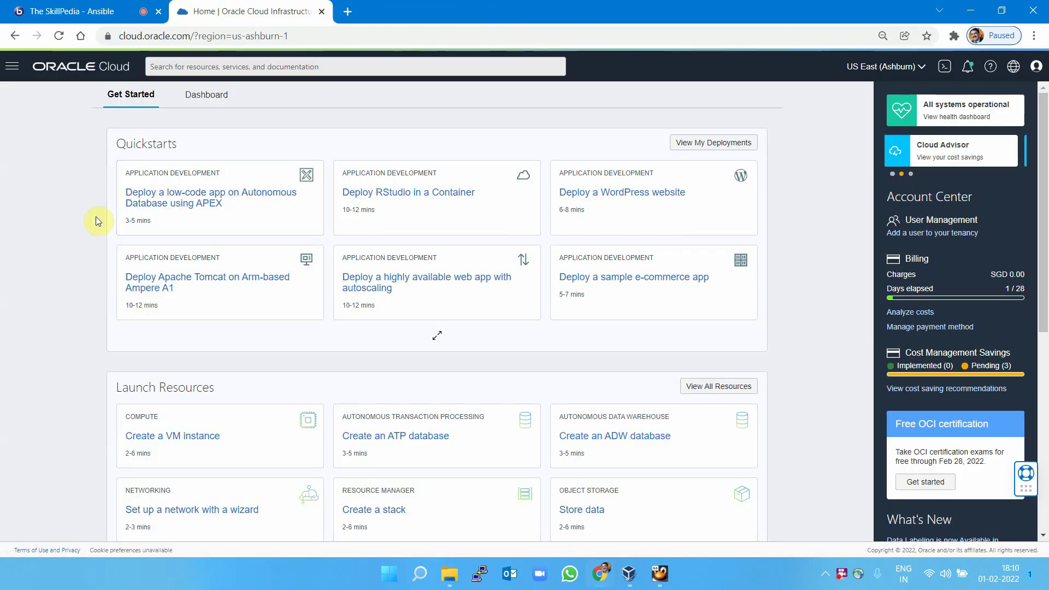
List the Virtual Cloud Networks in the skillpedia (root) compartment.
left_click(13, 69)
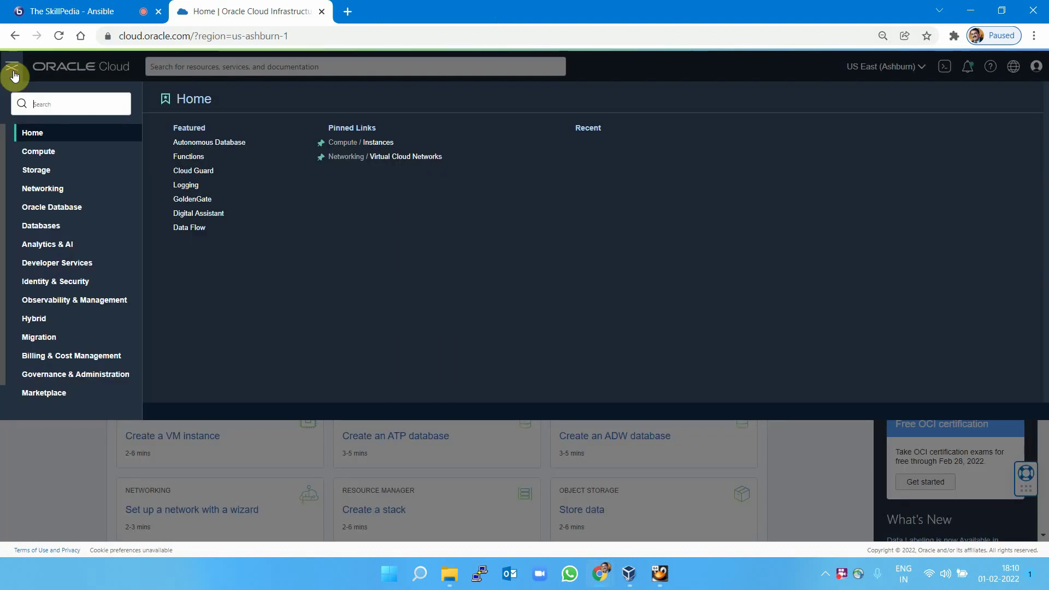
left_click(55, 192)
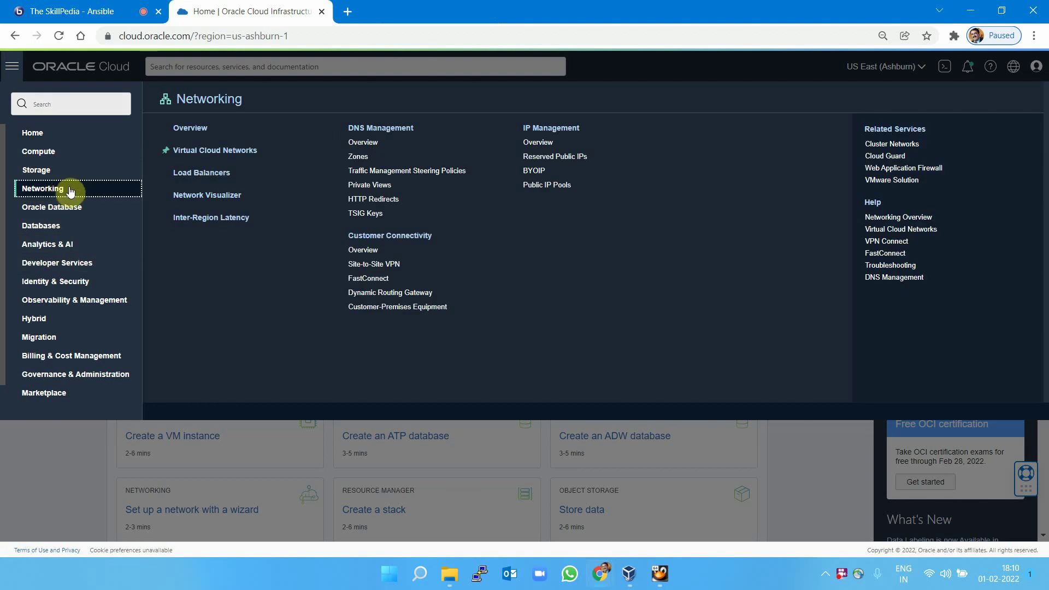
left_click(208, 152)
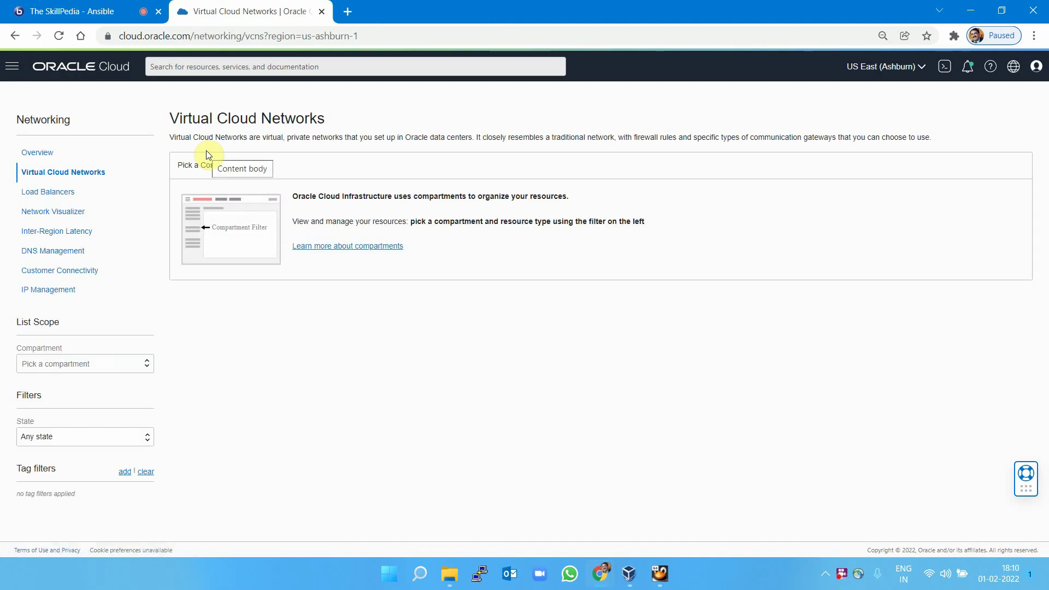
left_click(83, 364)
left_click(108, 381)
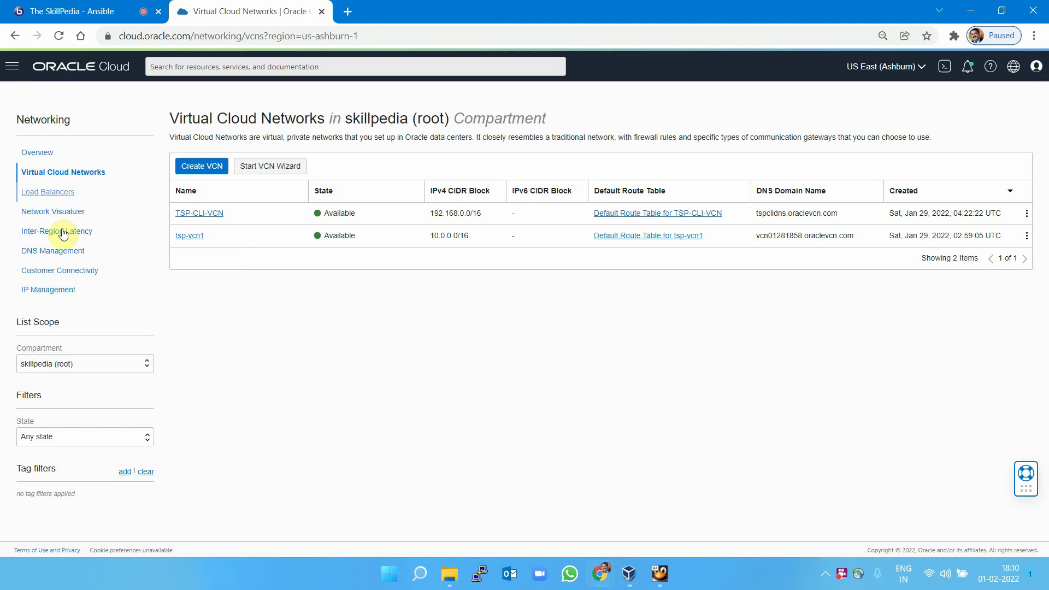
left_click(12, 66)
Terminate instance tspinst1, permanently deleting its attached boot volume.
mouse_move(41, 149)
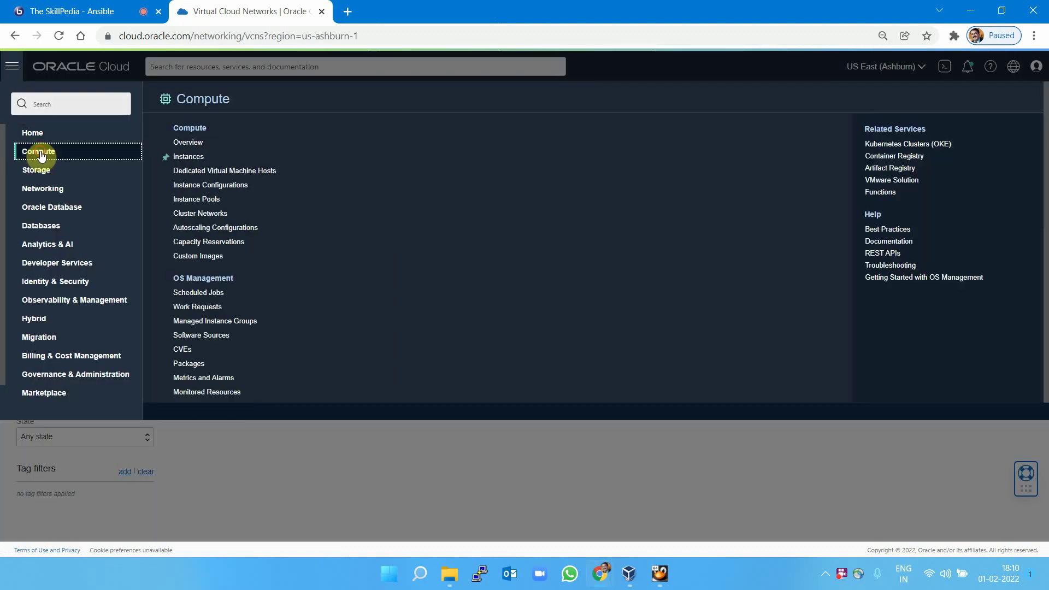
left_click(189, 157)
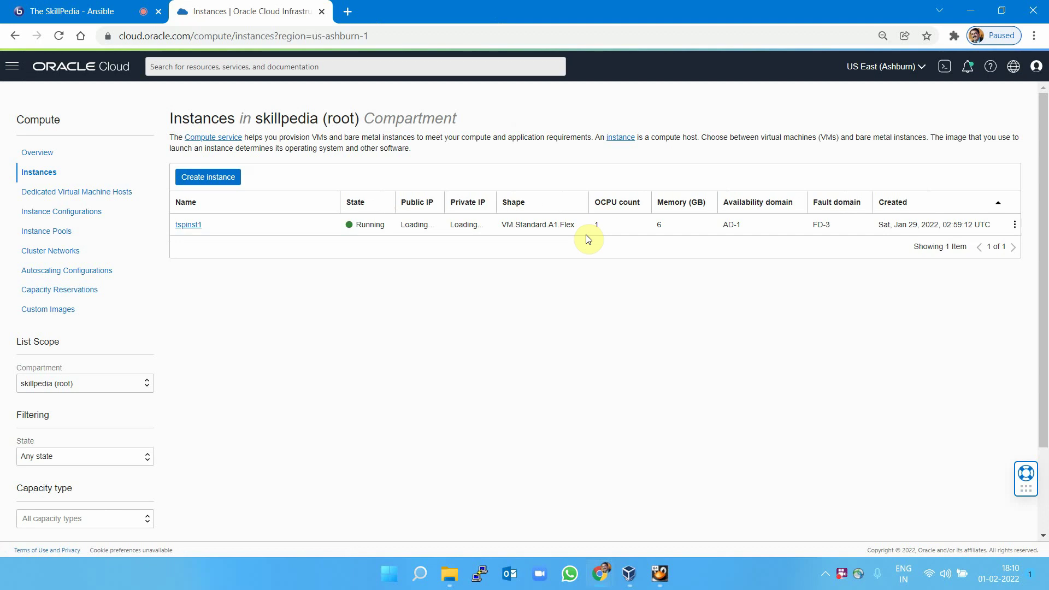
left_click(1015, 225)
left_click(951, 339)
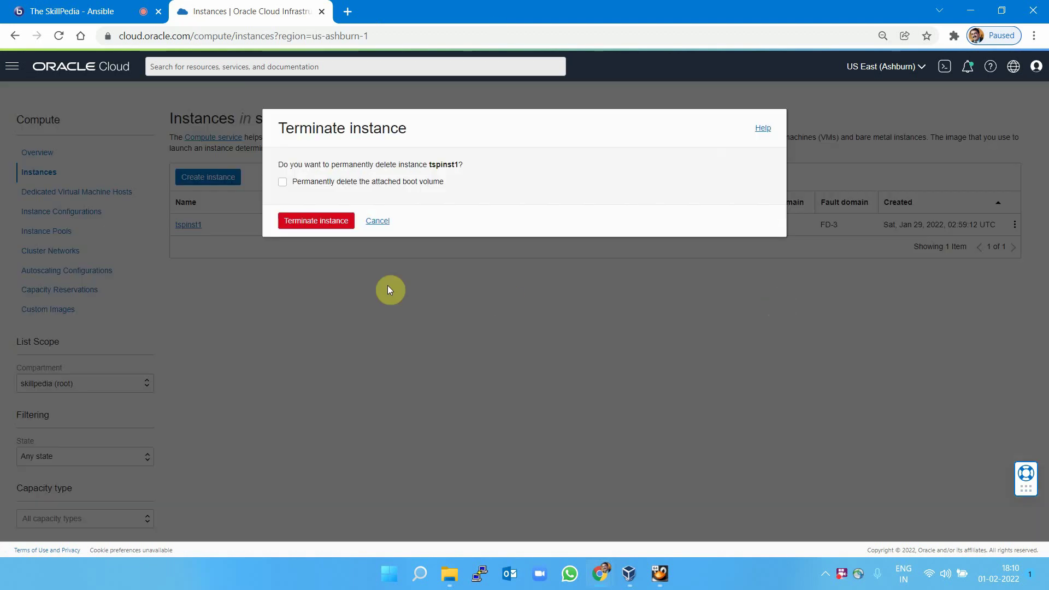
left_click(283, 182)
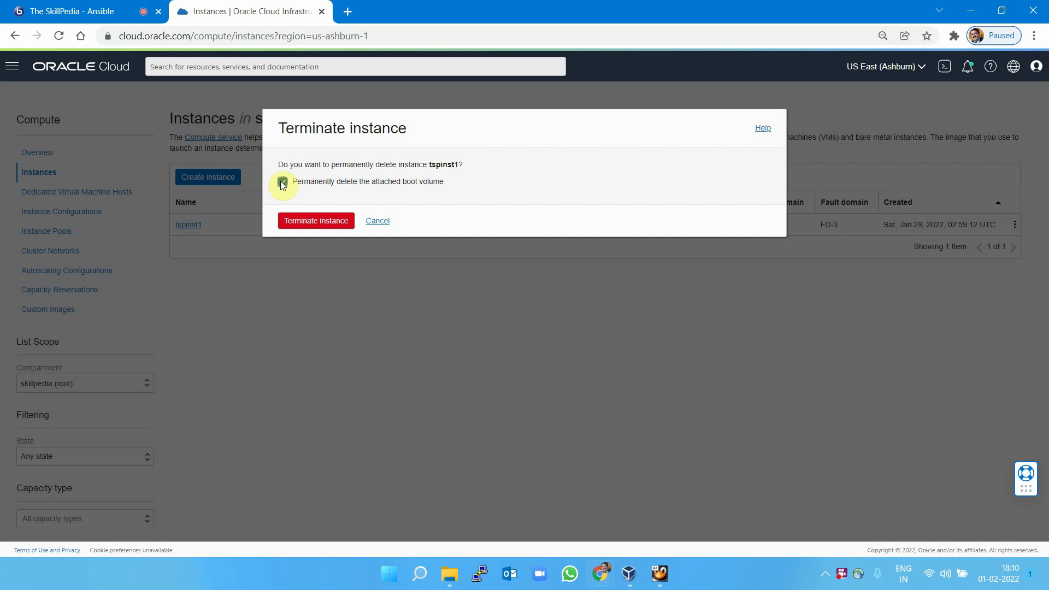
left_click(310, 222)
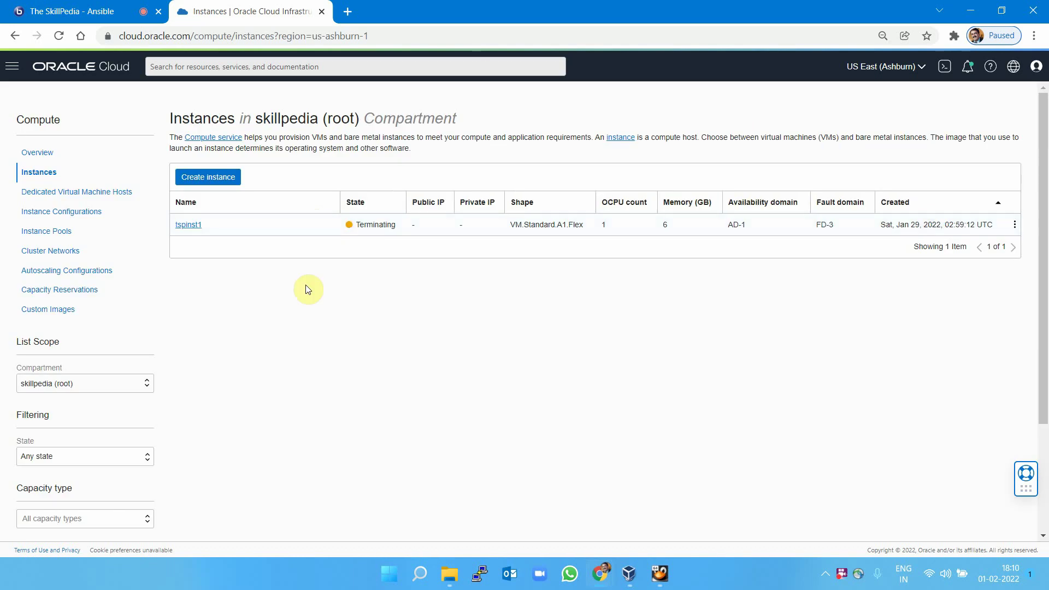
left_click(12, 66)
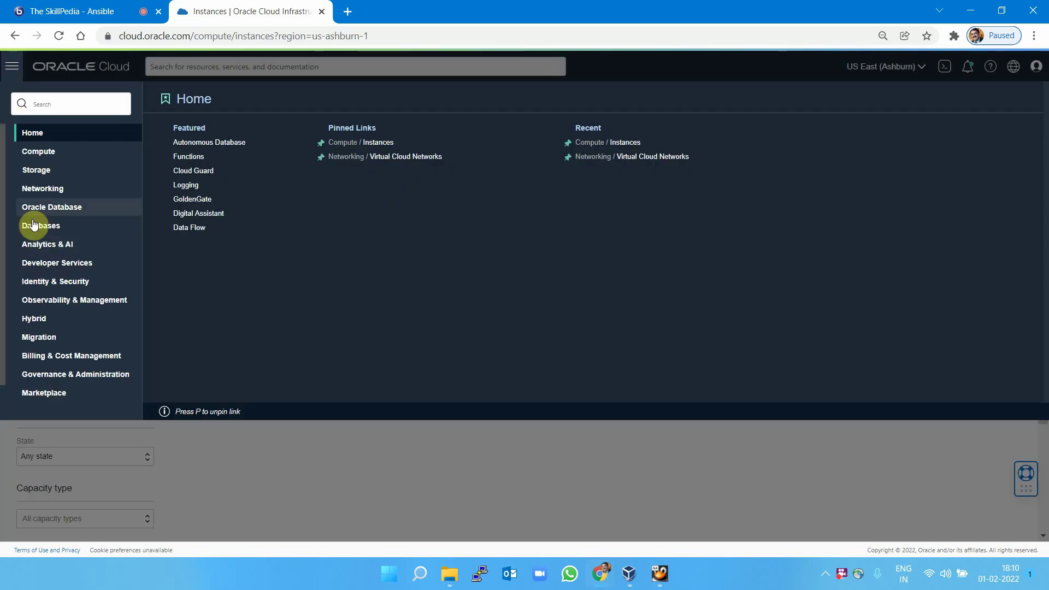
left_click(41, 189)
Terminate TSP-CLI-VCN along with all its resources.
left_click(224, 146)
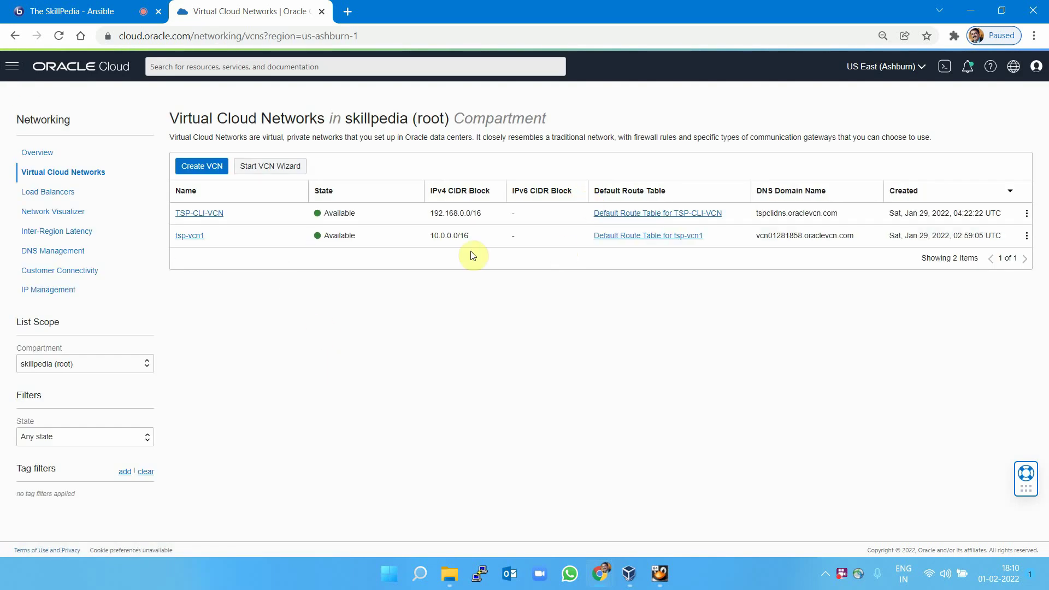
left_click(1027, 239)
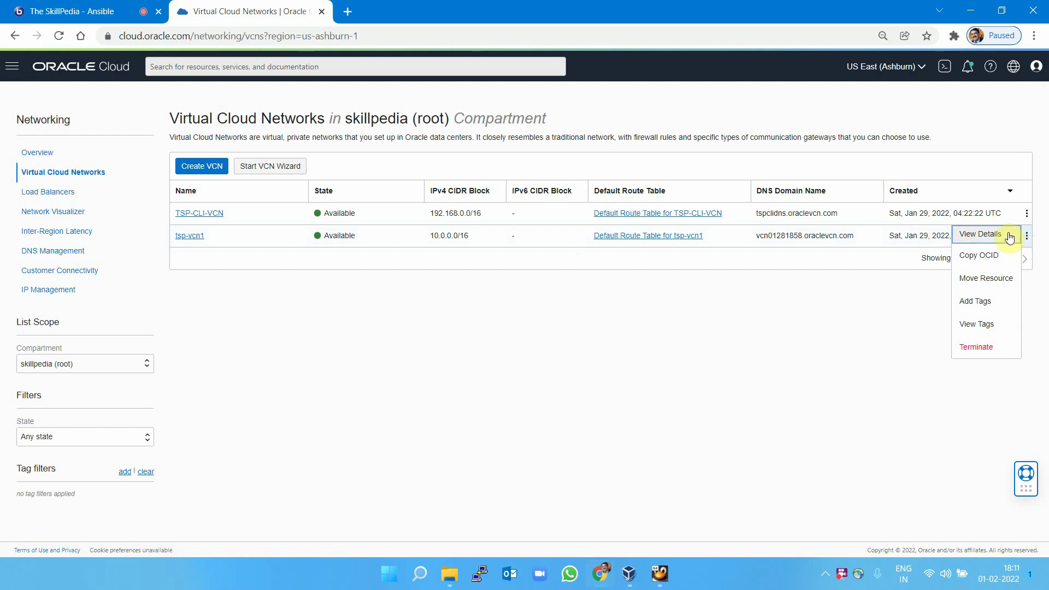
left_click(1028, 213)
left_click(988, 327)
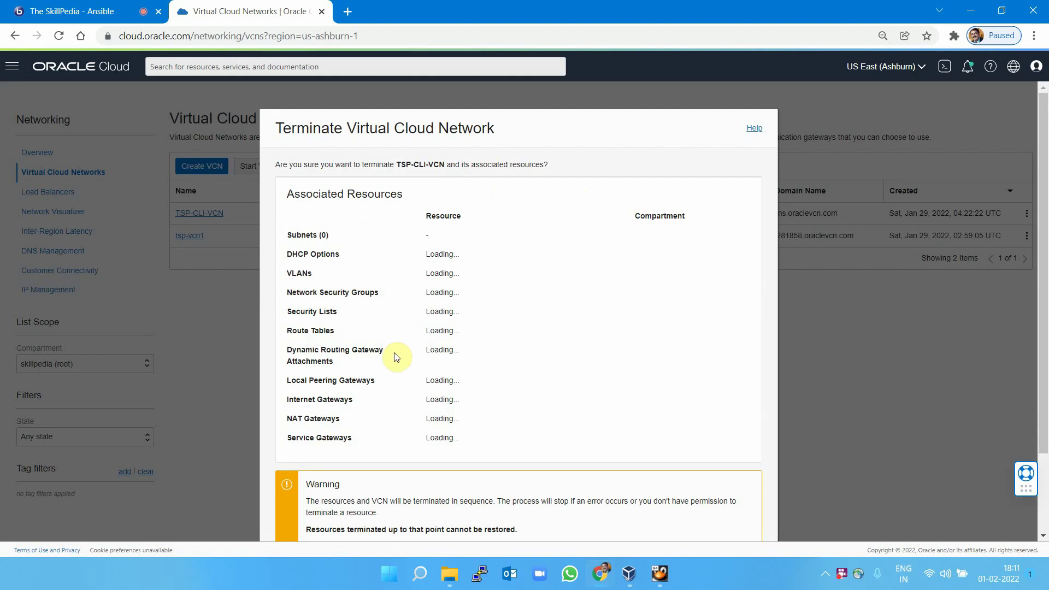
scroll(571, 352, "down", 2)
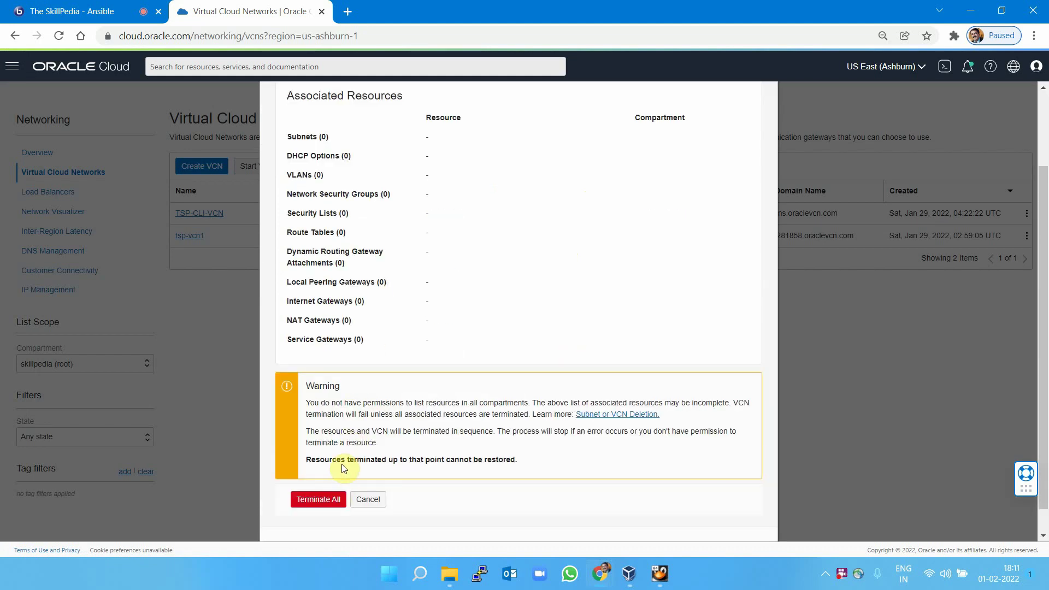
left_click(318, 497)
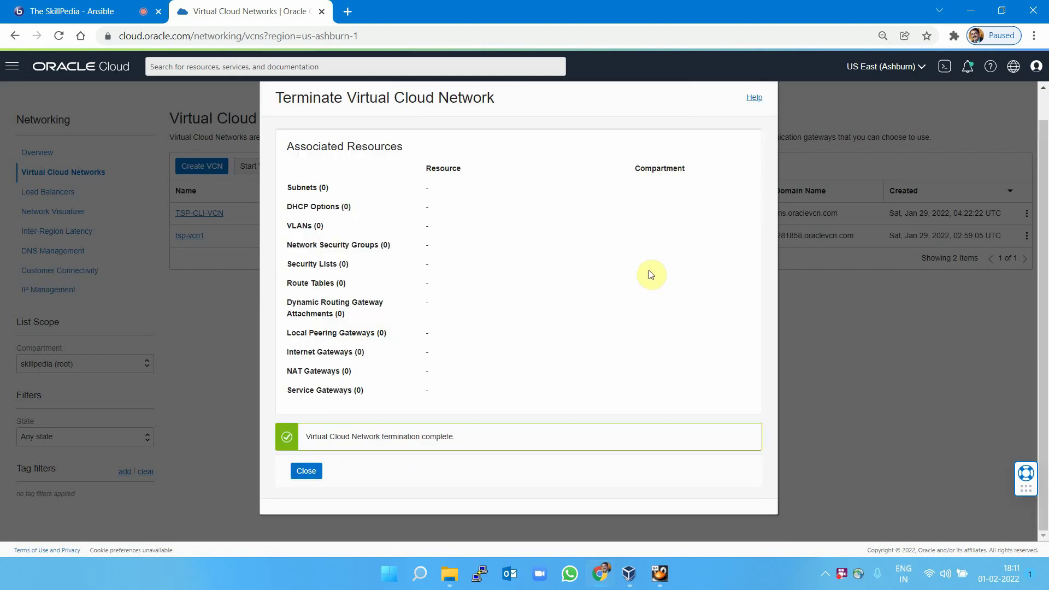
left_click(306, 471)
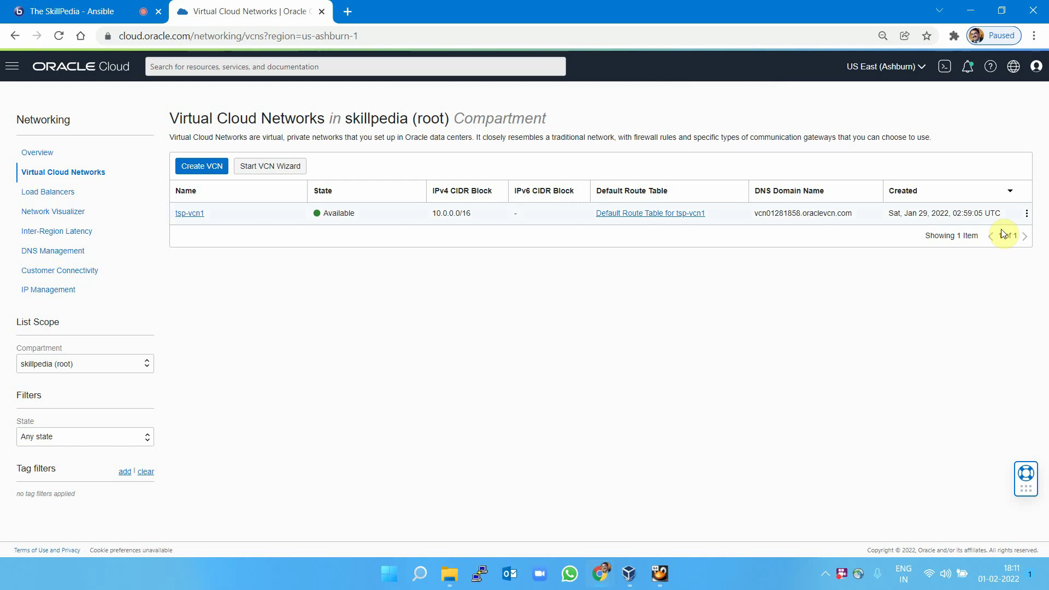
Attempt to terminate tsp-vcn1 and dismiss the failure caused by its in-use subnet.
left_click(1027, 213)
left_click(959, 322)
left_click(327, 501)
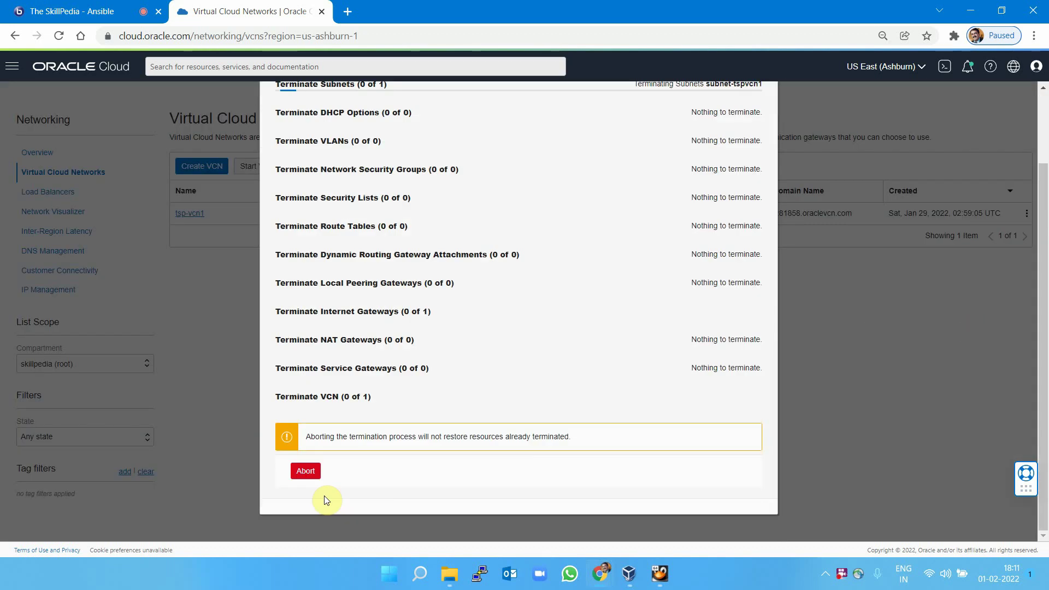
scroll(586, 284, "down", 2)
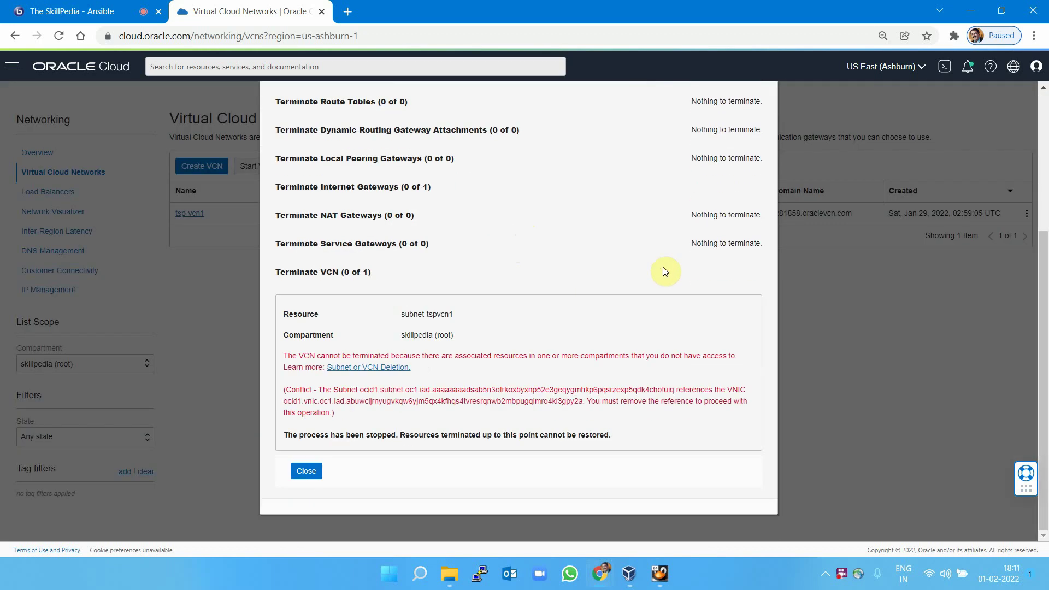
left_click(301, 471)
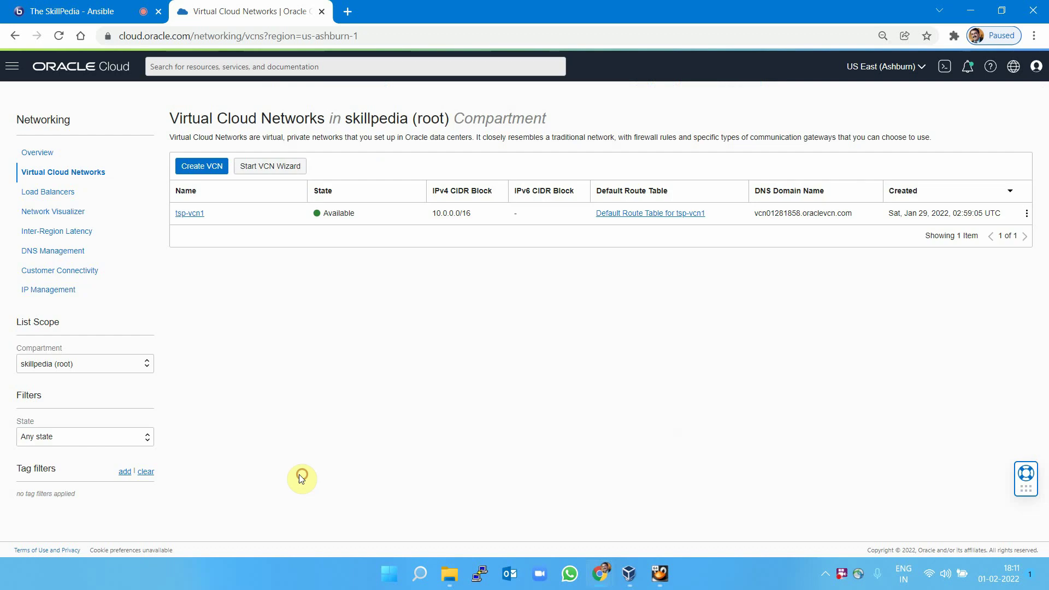
Go to Compute Instances with the page zoomed to 80% and watch tspinst1 until it shows Terminated.
left_click(12, 66)
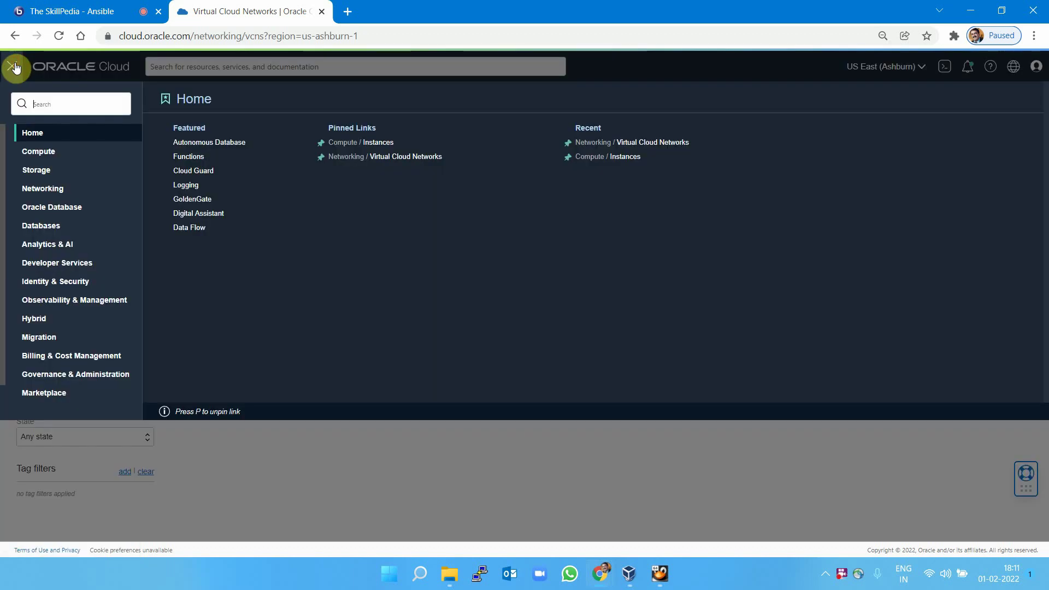
left_click(34, 151)
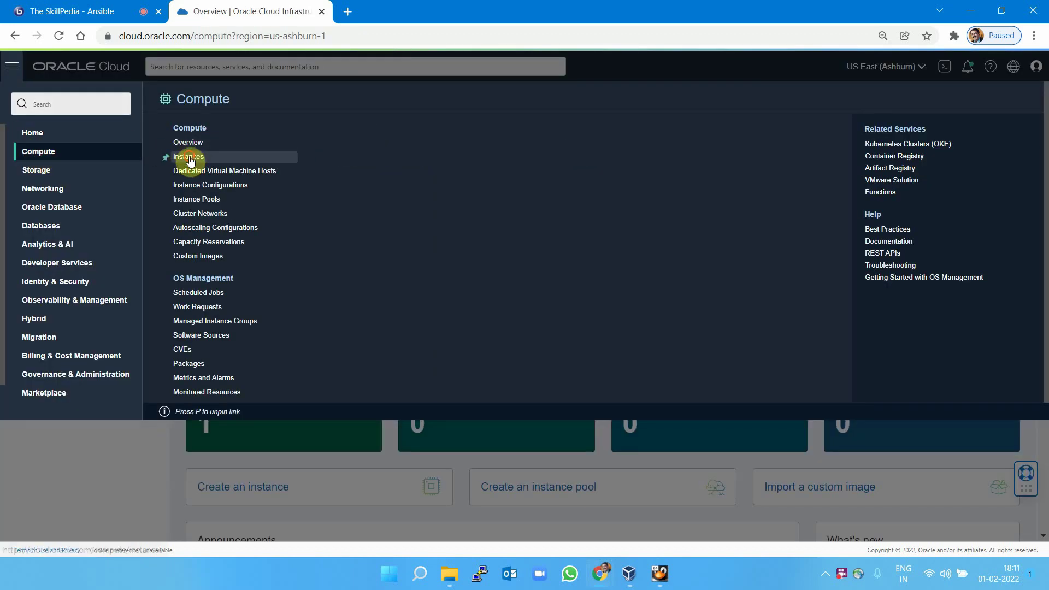
left_click(186, 159)
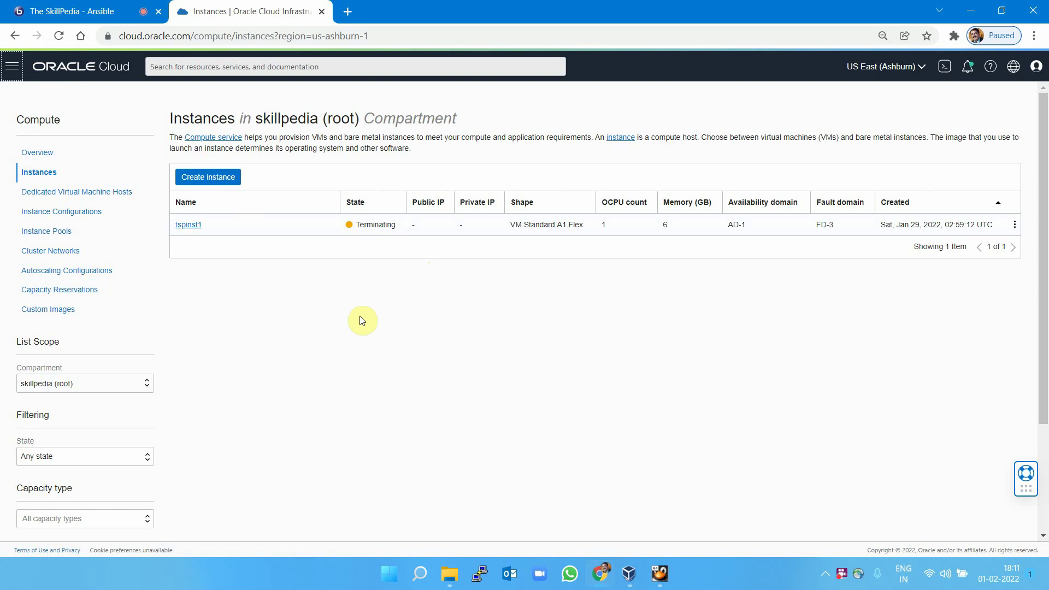
key("ctrl+minus")
key("ctrl+plus")
key("ctrl+plus")
key("ctrl+plus")
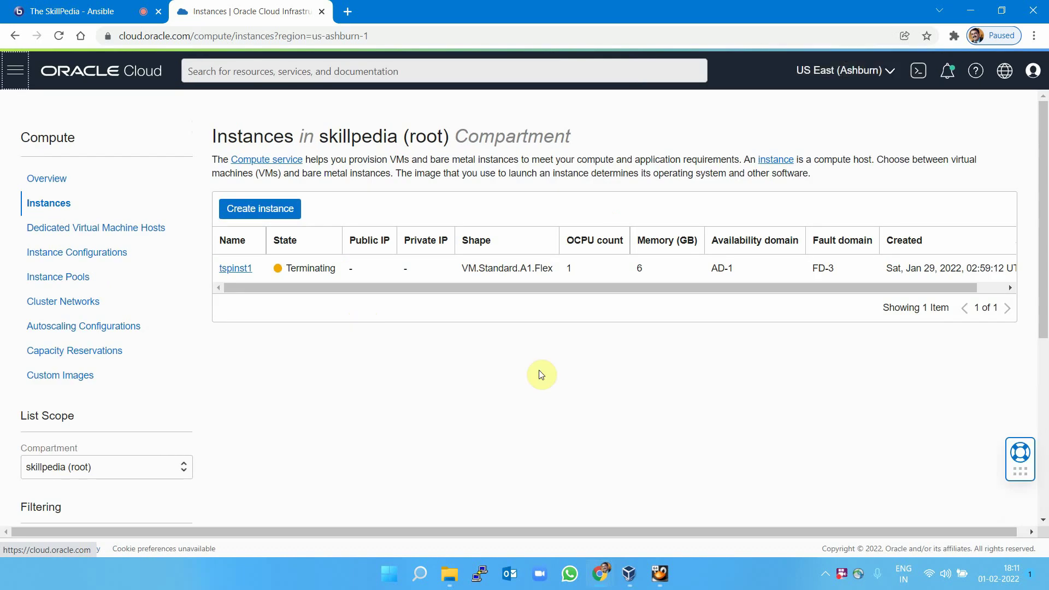
left_click_drag(851, 290, 758, 303)
key("ctrl+minus")
key("ctrl+minus")
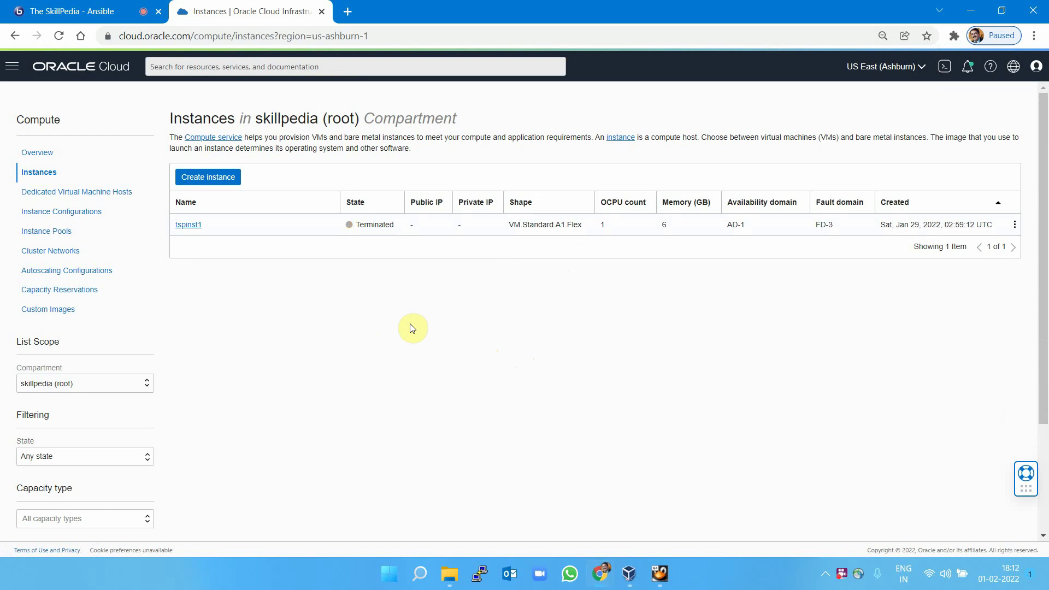
Go to the Networking list of Virtual Cloud Networks.
left_click(12, 67)
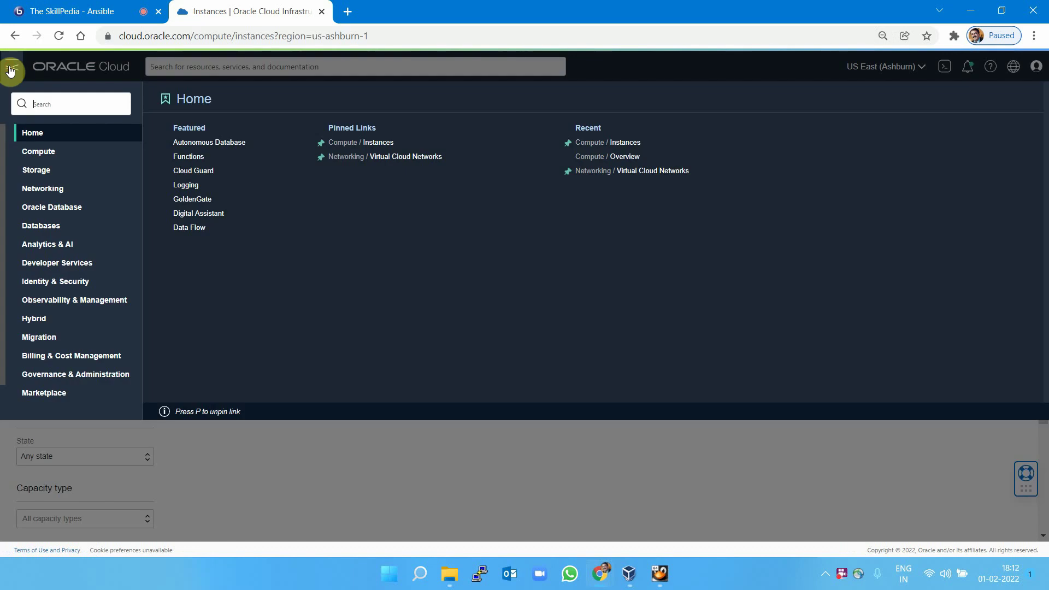
left_click(49, 191)
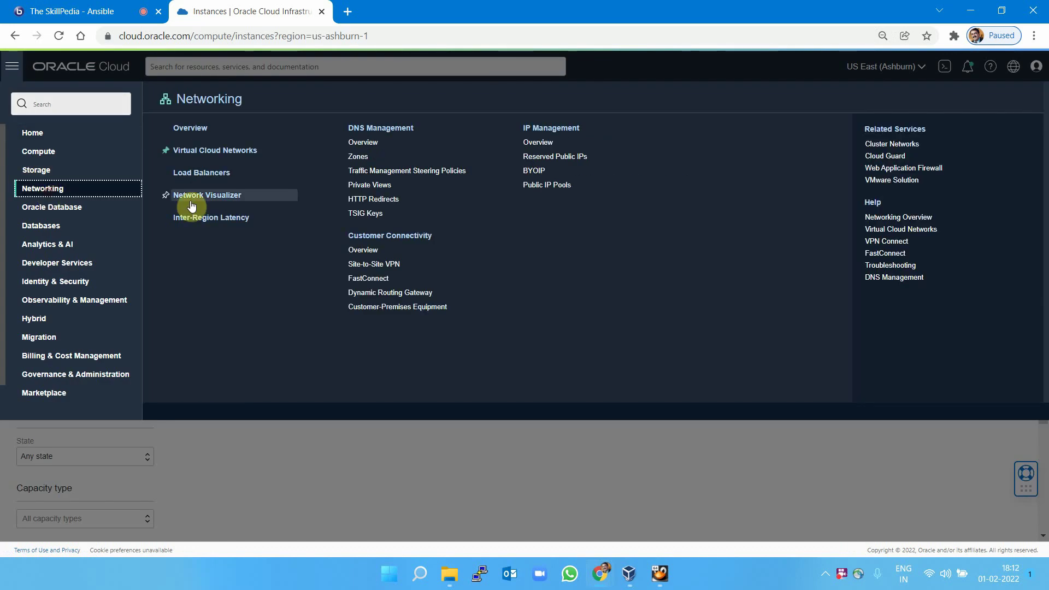
left_click(224, 148)
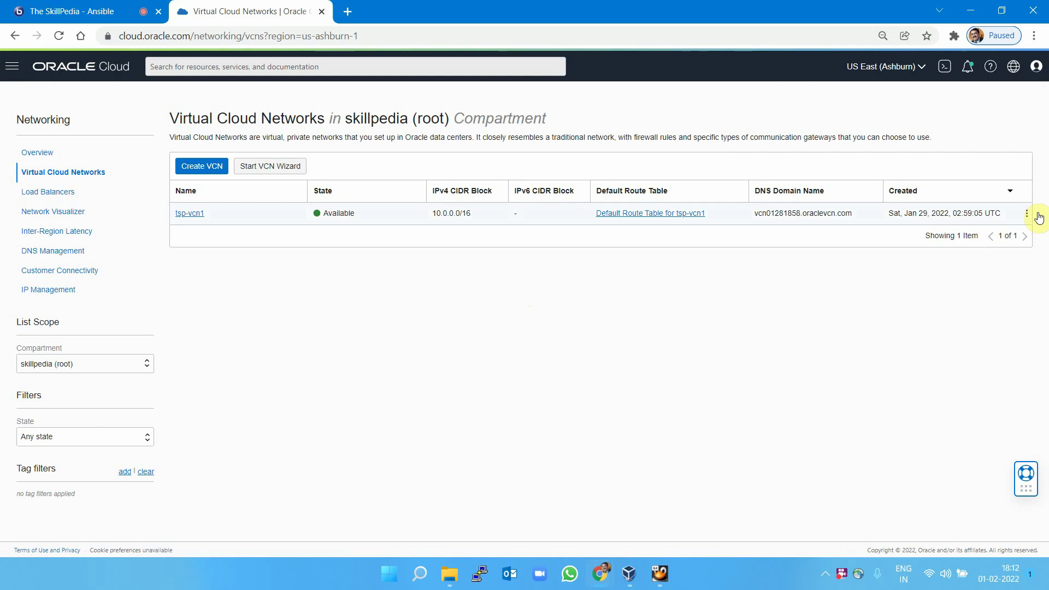
Terminate tsp-vcn1 with all its resources, leaving no VCNs in the compartment.
left_click(1028, 213)
left_click(990, 325)
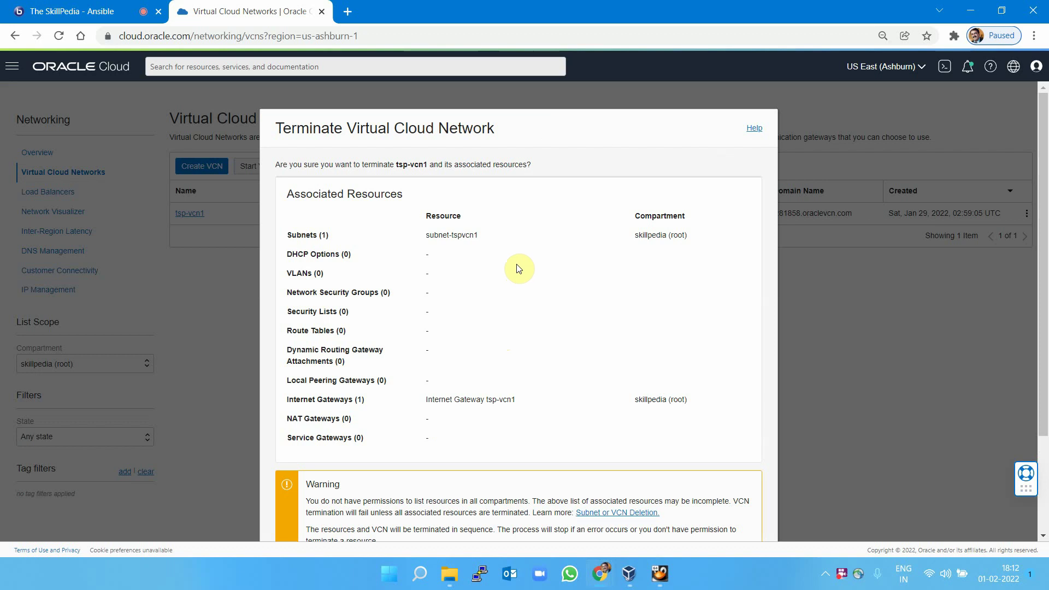
scroll(519, 269, "down", 5)
left_click(322, 471)
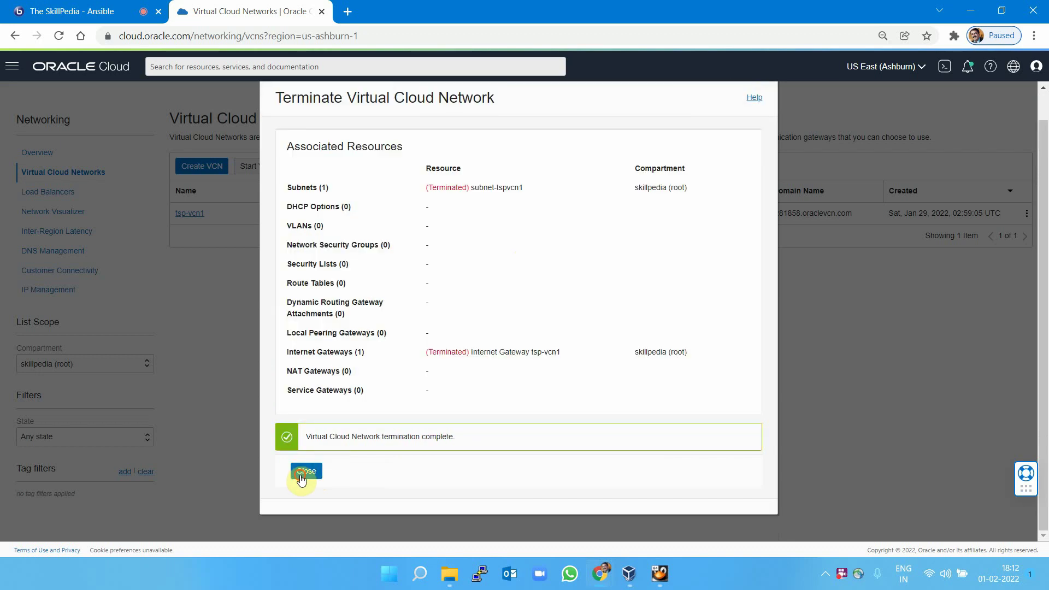
left_click(304, 473)
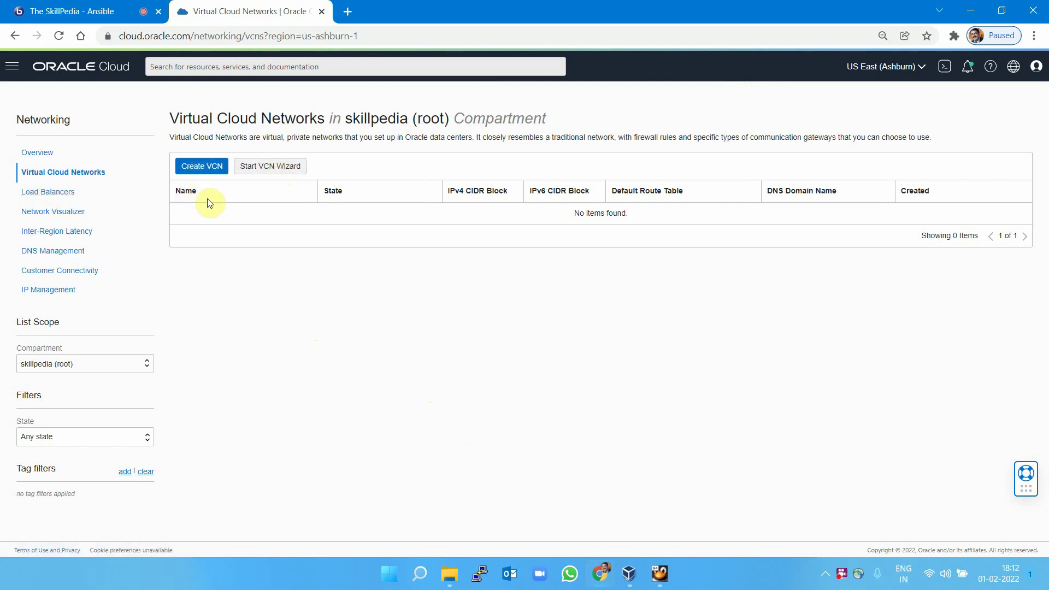
left_click(213, 172)
left_click(270, 168)
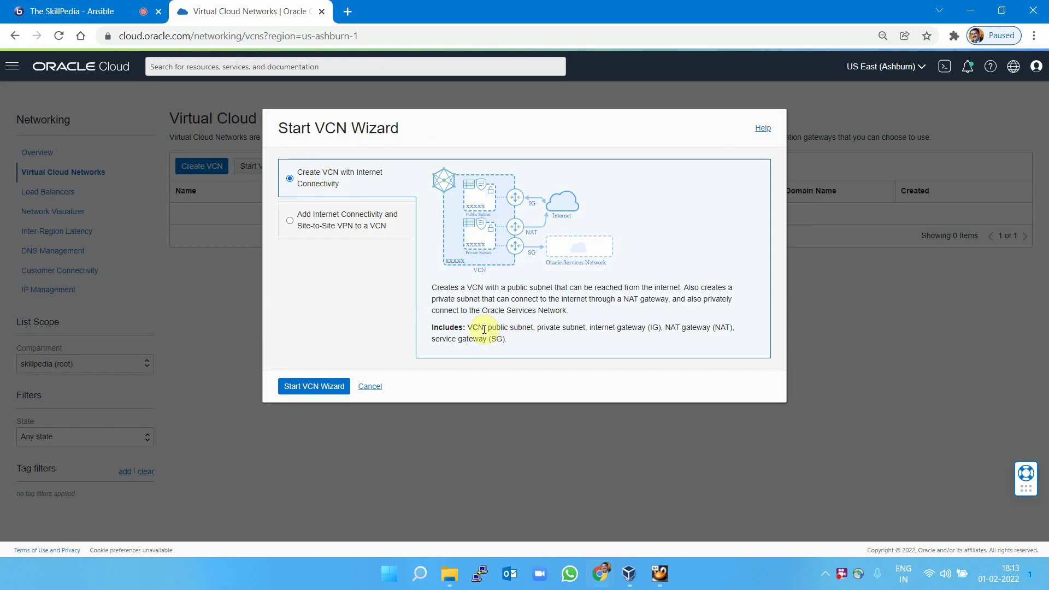
left_click_drag(473, 326, 733, 343)
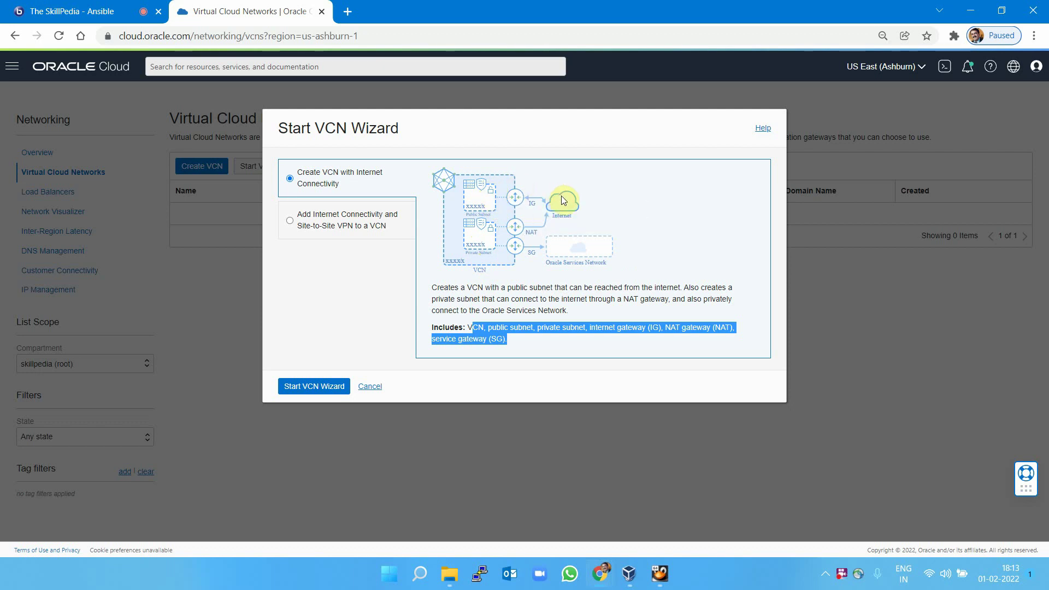
left_click(528, 229)
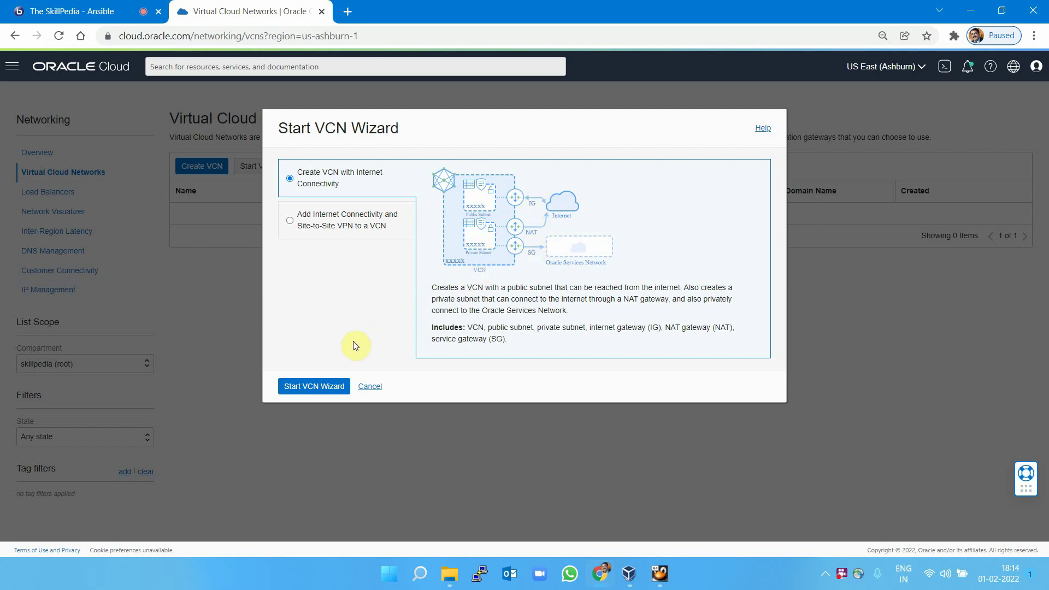
Use the internet-connectivity VCN wizard to create TSP-VCN1 with the default 10.0.0.0/16 CIDR.
left_click(314, 385)
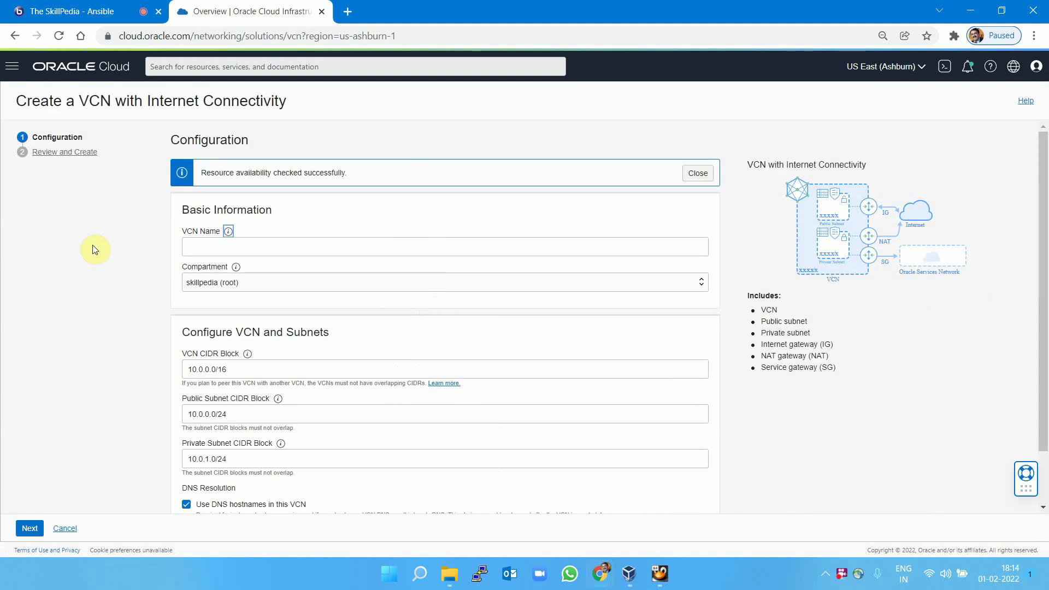
left_click(246, 249)
left_click(252, 301)
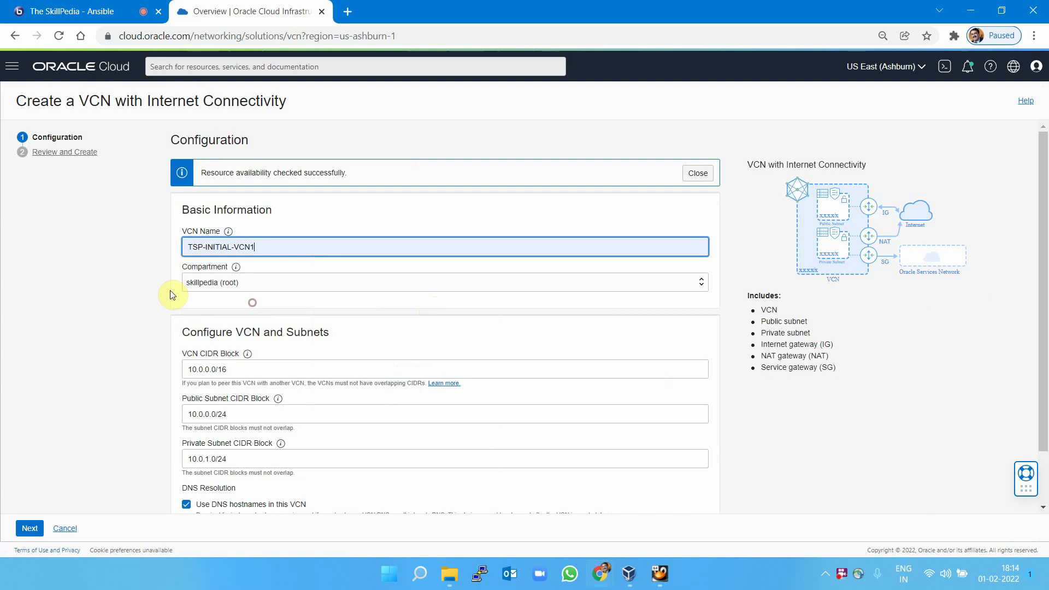
left_click(228, 247)
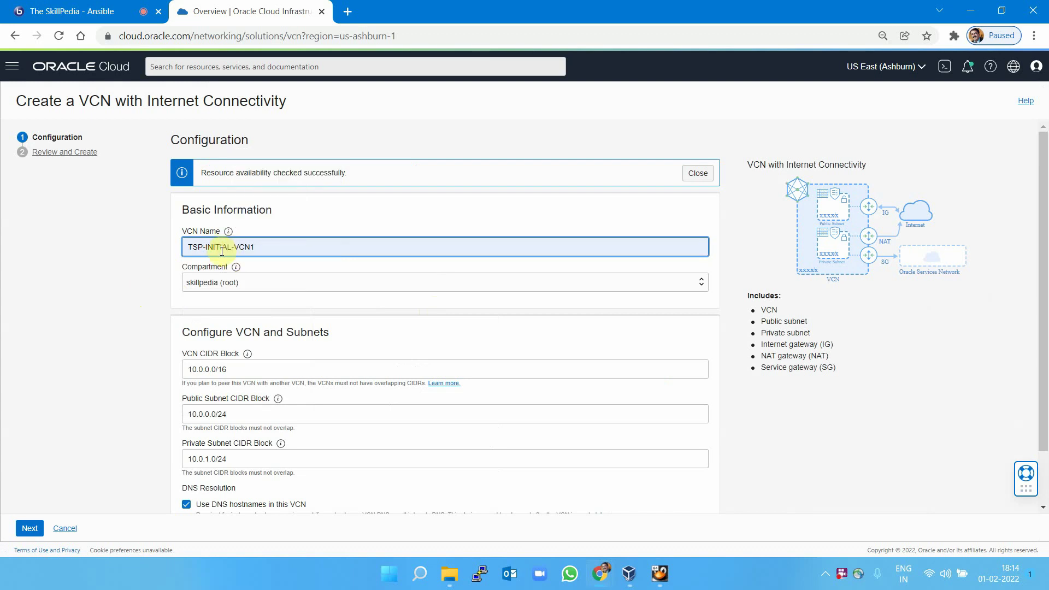
key("BackSpace")
key("BackSpace")
key("BackSpace")
key("BackSpace")
key("BackSpace")
key("BackSpace")
key("Delete")
key("Delete")
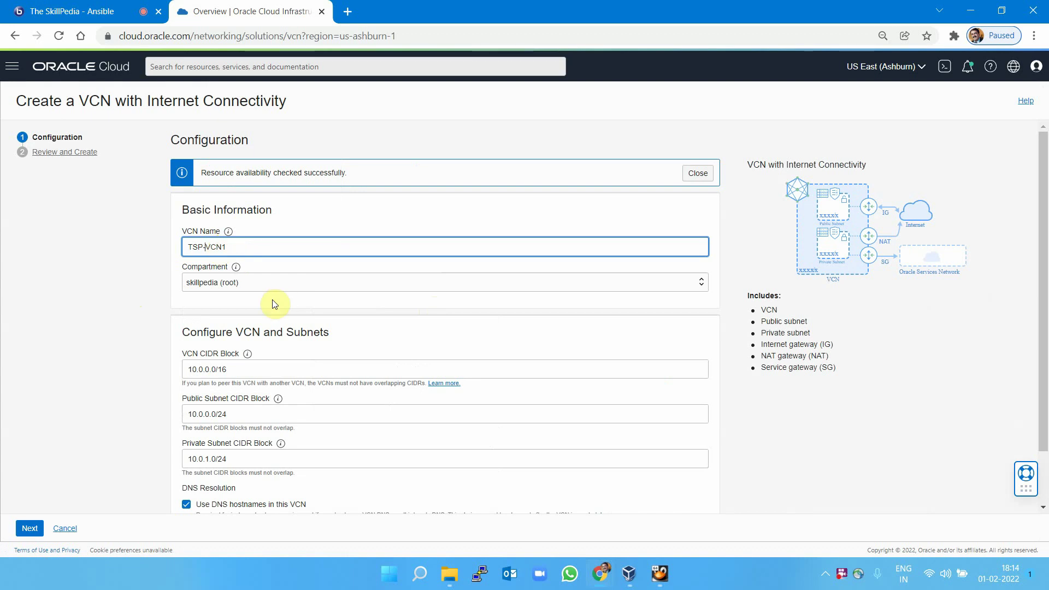
left_click(204, 323)
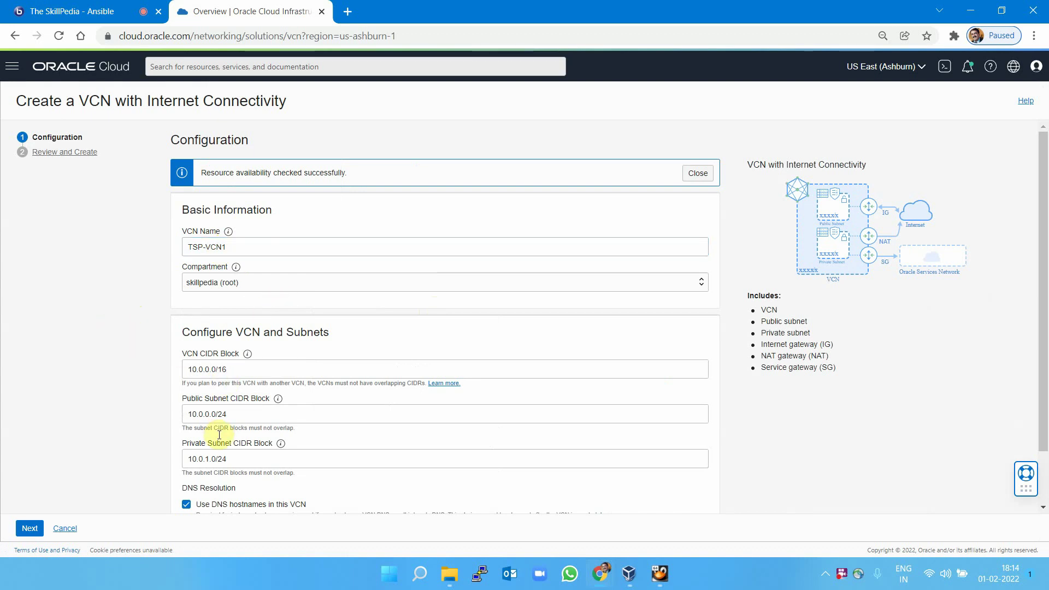
left_click(29, 529)
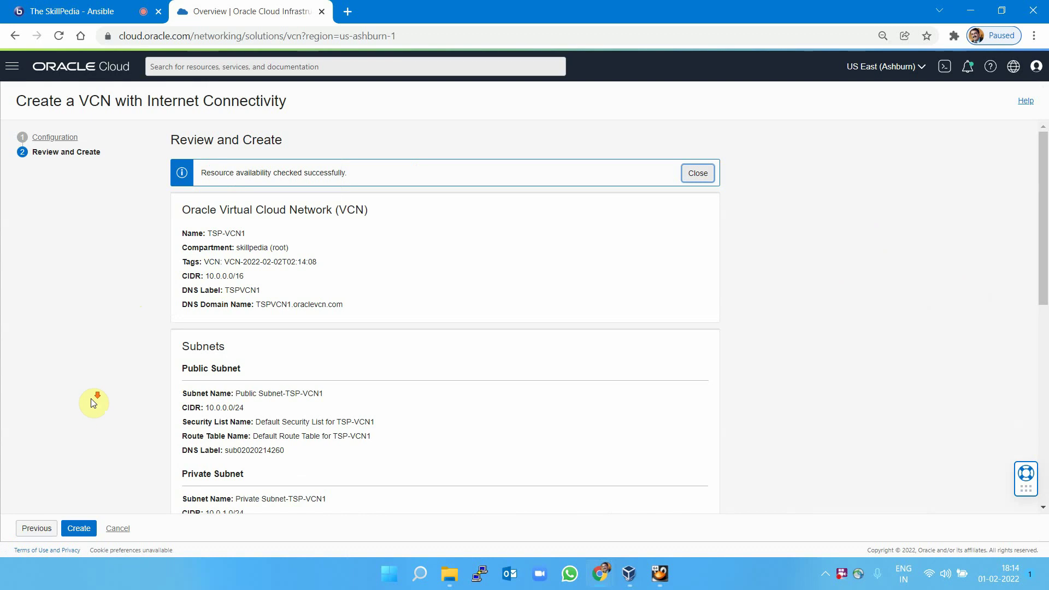
left_click(79, 529)
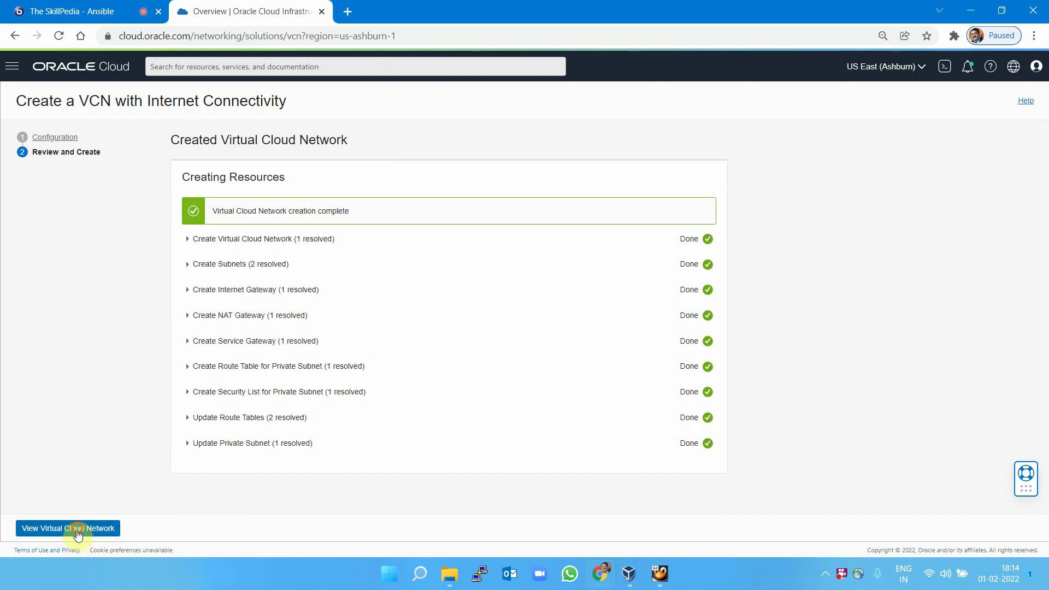
Open TSP-VCN1's Default Security List and highlight its three existing ingress rules.
left_click(79, 529)
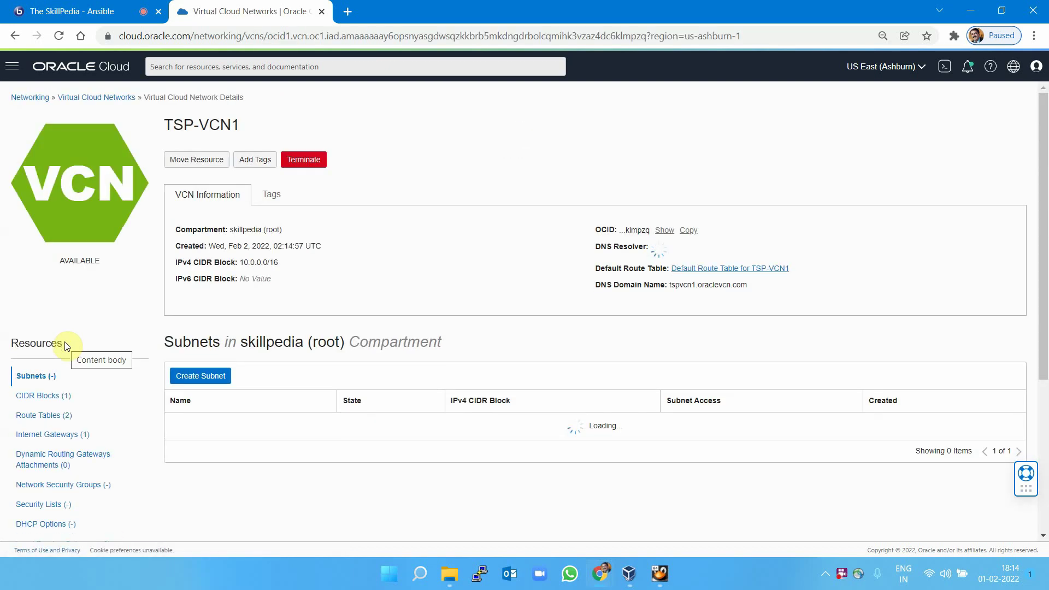
scroll(466, 313, "down", 4)
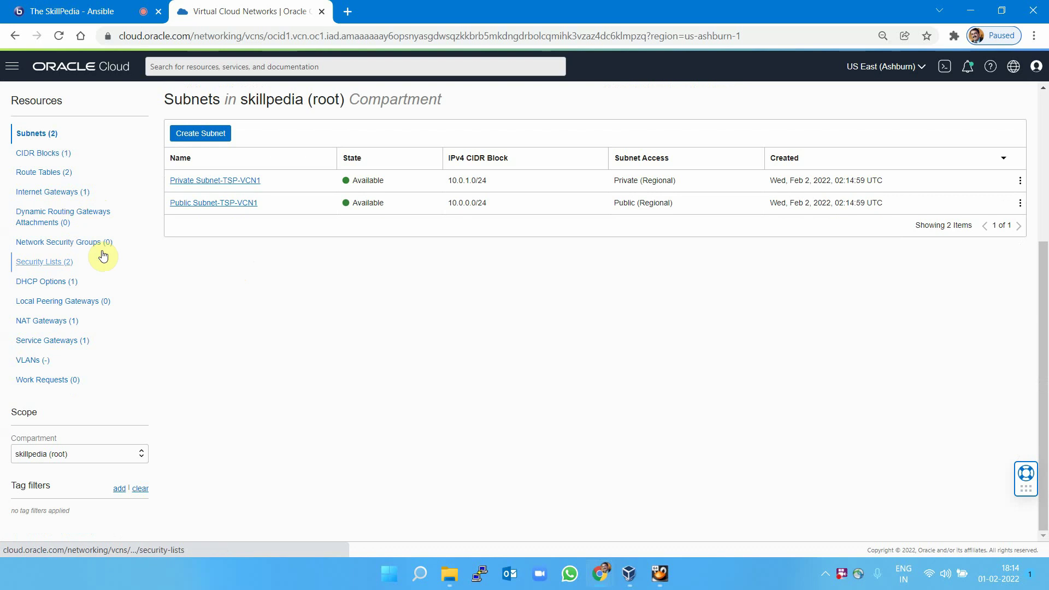
left_click(47, 269)
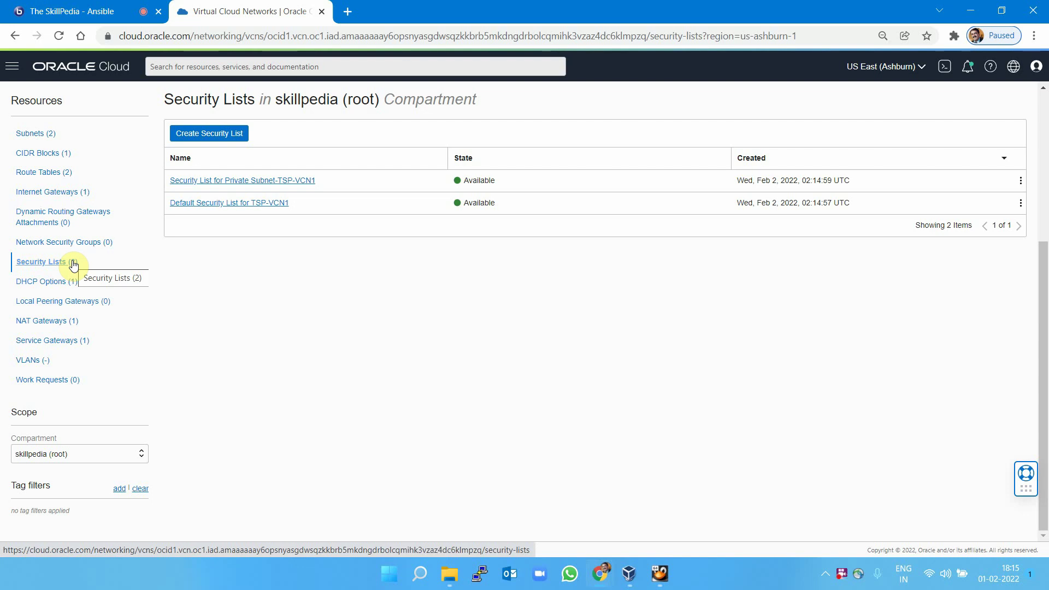
left_click(232, 206)
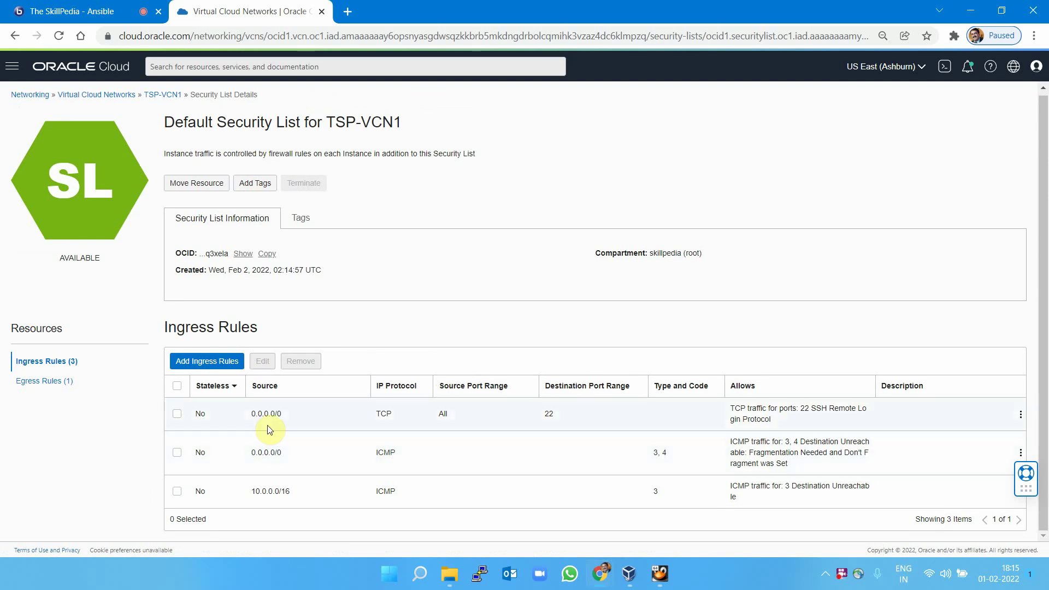
left_click_drag(198, 414, 412, 494)
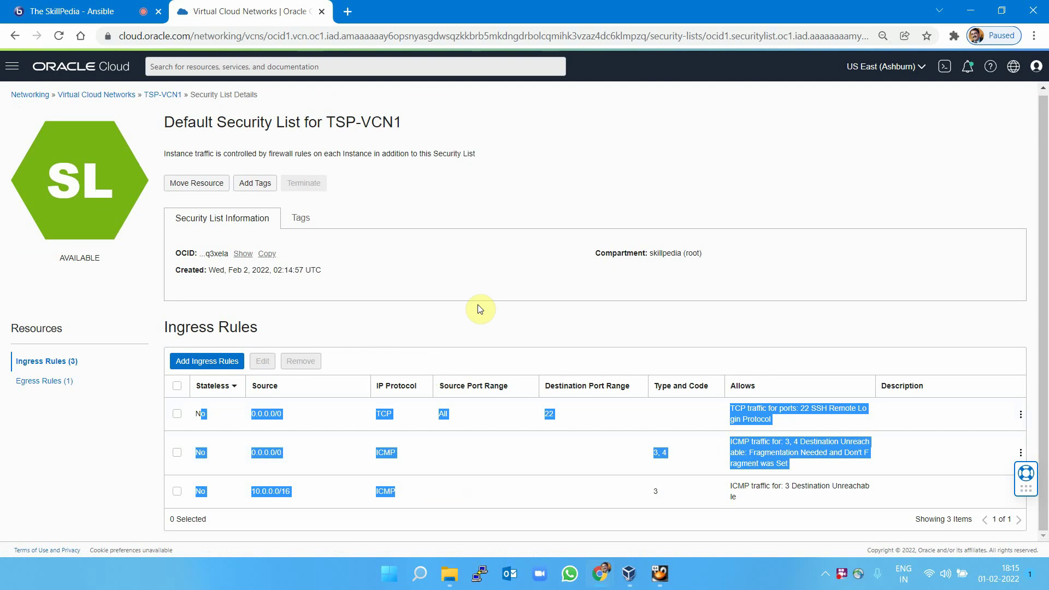
Add an ingress rule allowing ICMP traffic from source CIDR 0.0.0.0/0.
left_click(508, 277)
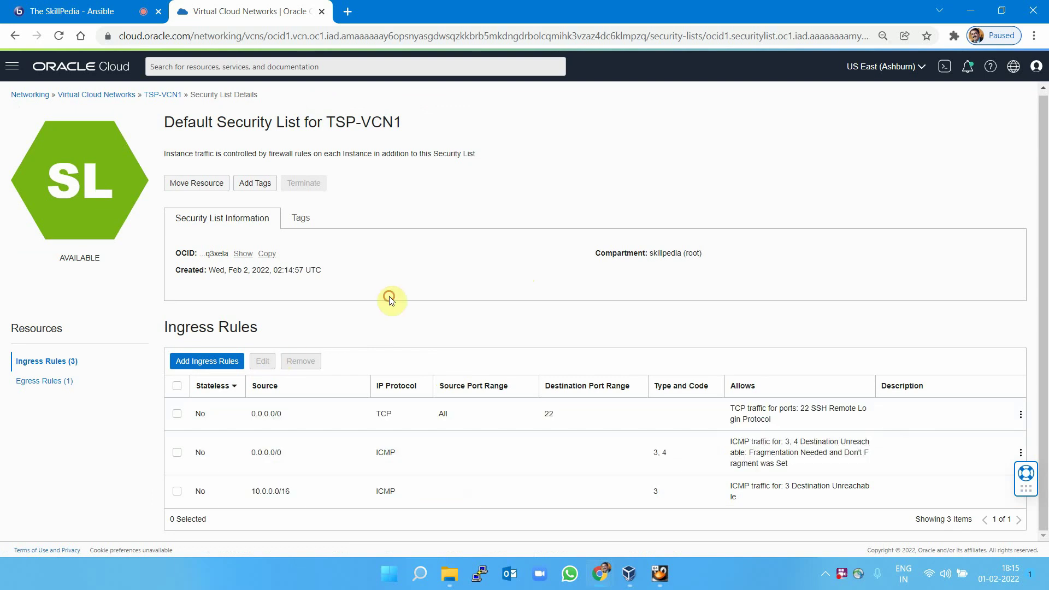
left_click(198, 364)
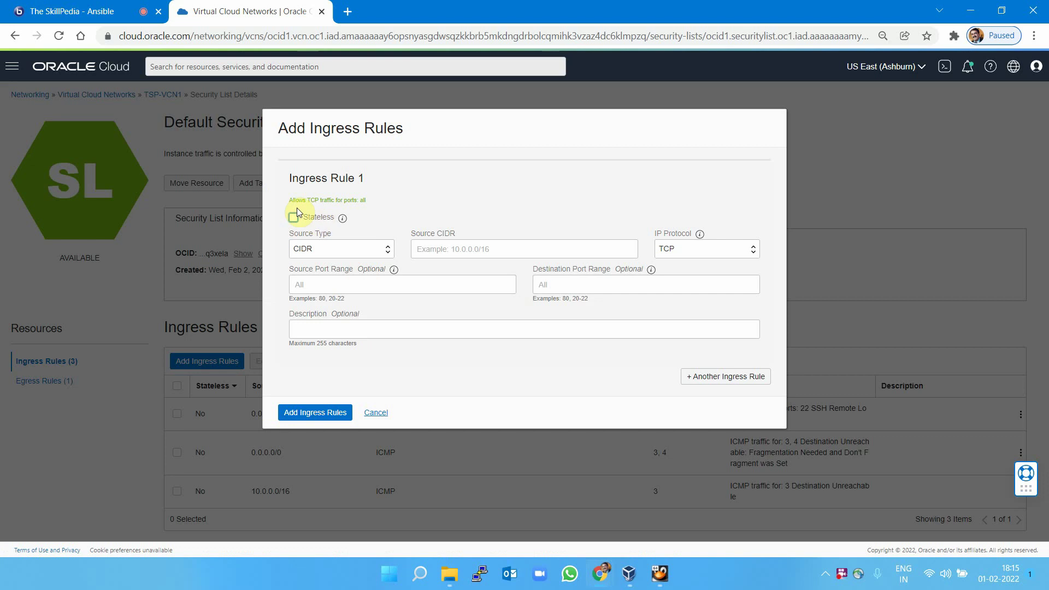
mouse_move(342, 218)
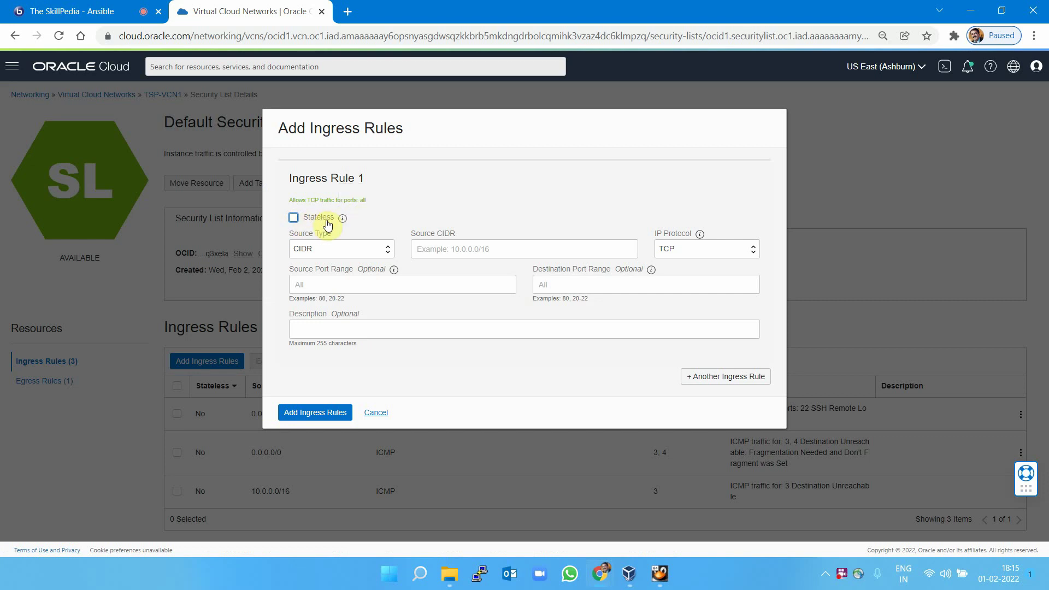
left_click(468, 249)
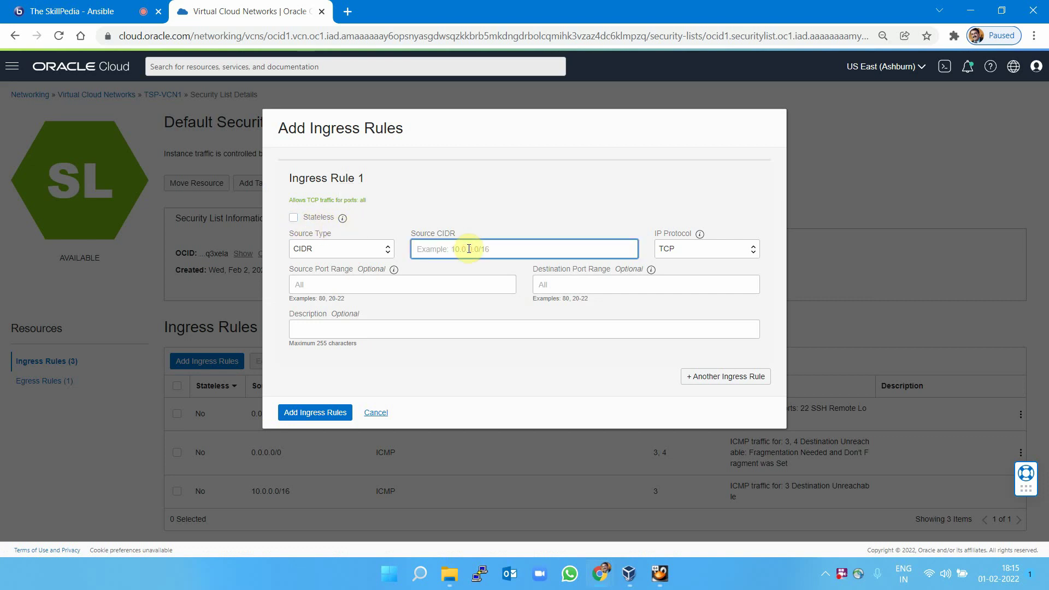
type("0.0.0.0")
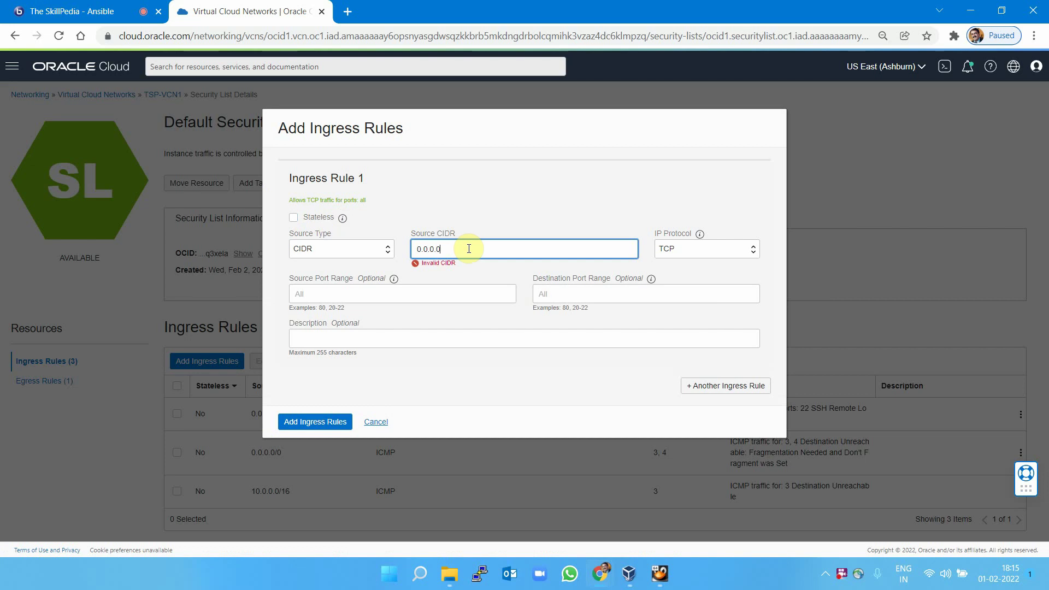
type("/0")
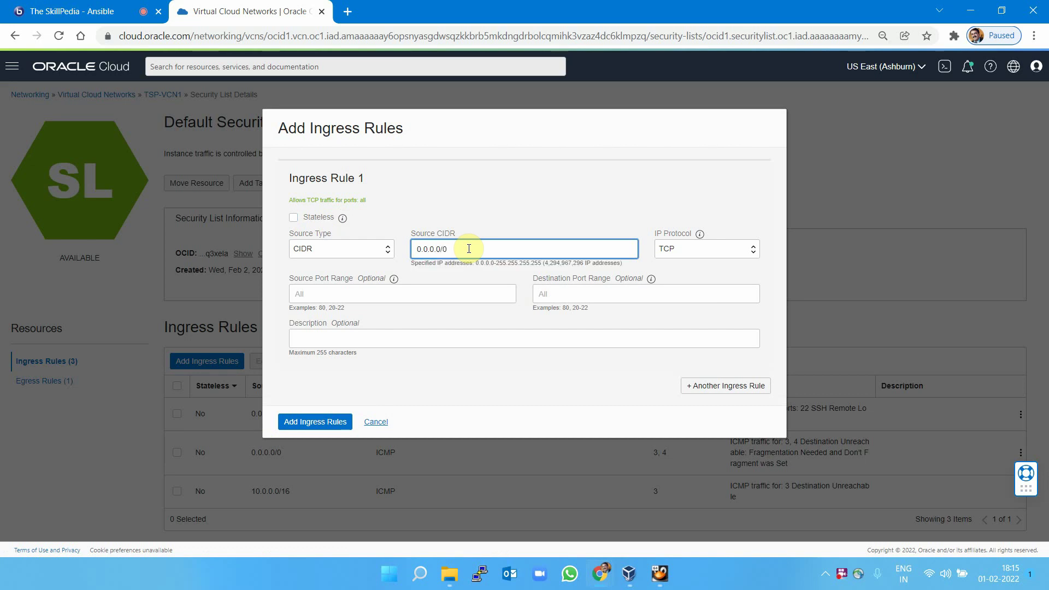
left_click(703, 251)
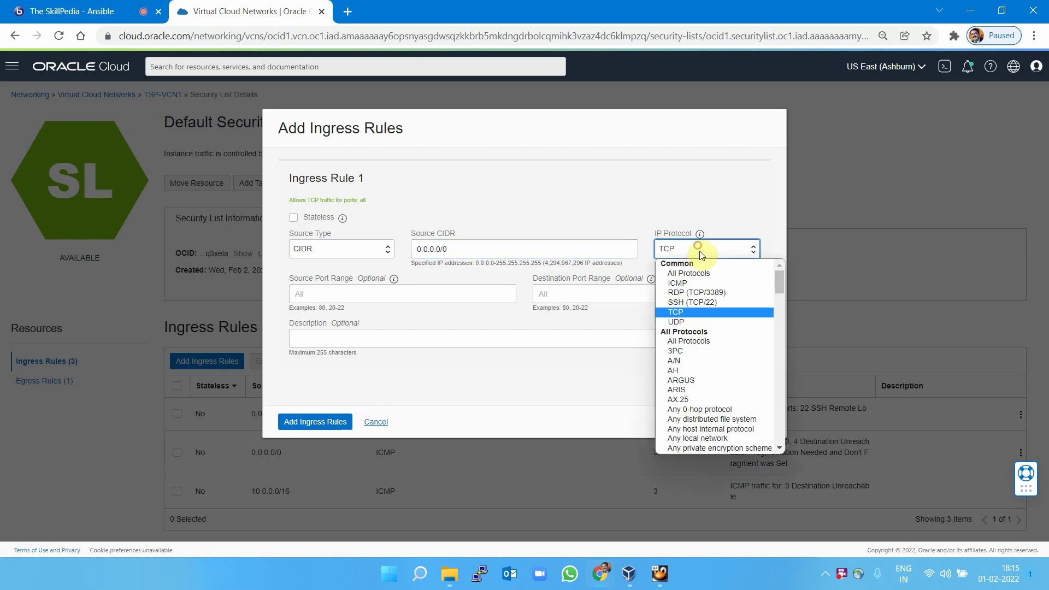
left_click(702, 283)
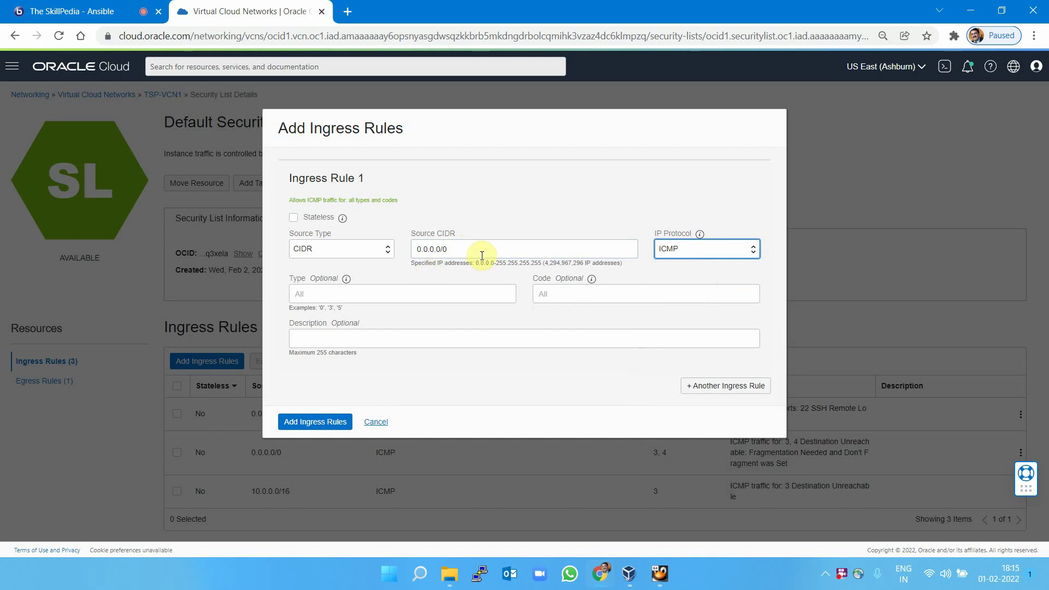
left_click_drag(480, 251, 415, 251)
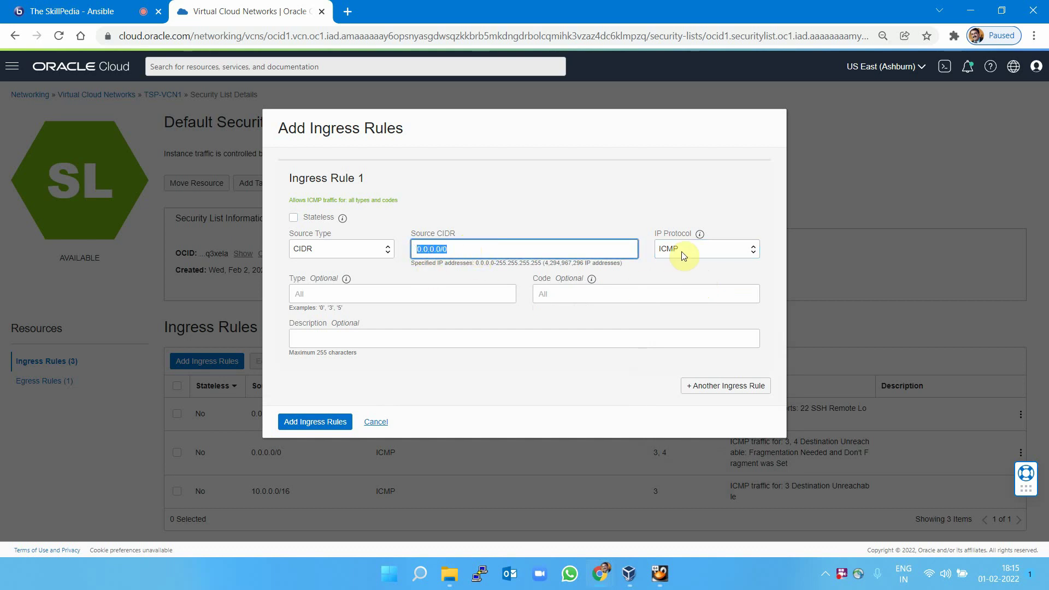
left_click(333, 418)
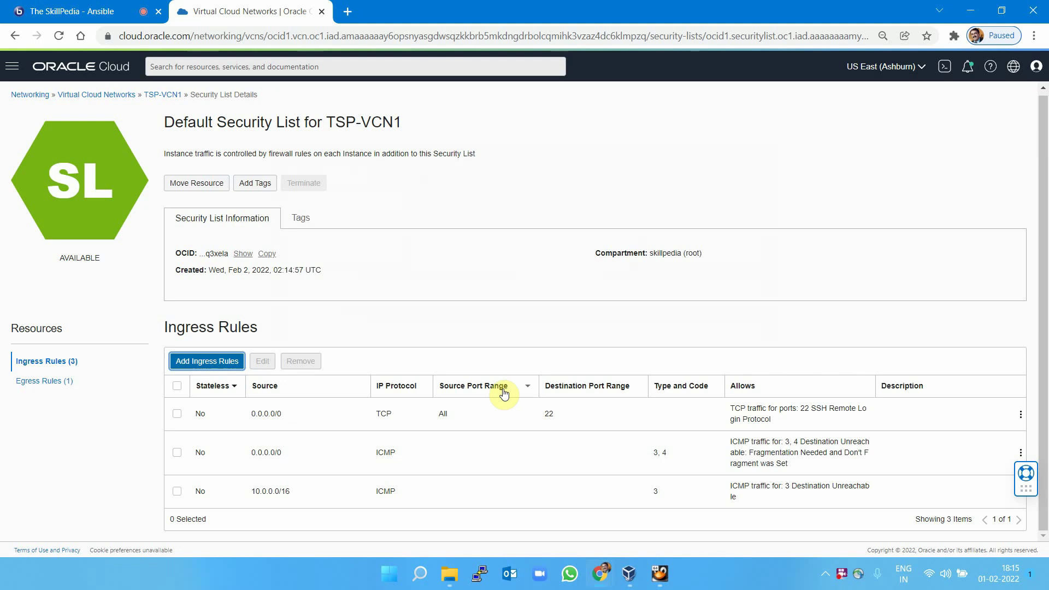
scroll(408, 281, "down", 1)
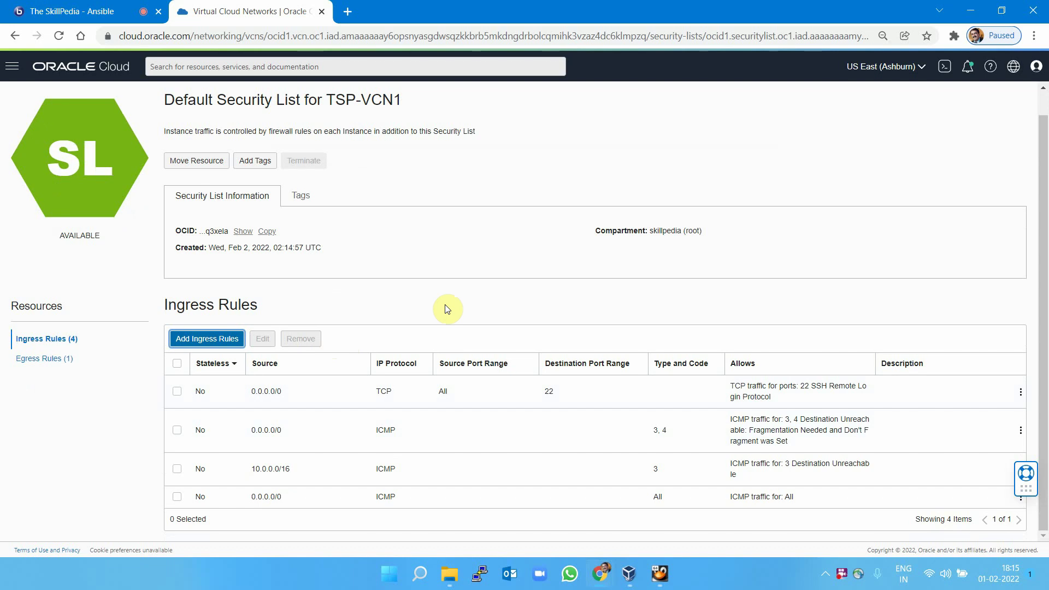
Add an ingress rule allowing TCP destination port 80 from source CIDR 0.0.0.0/0.
left_click(207, 338)
left_click(487, 249)
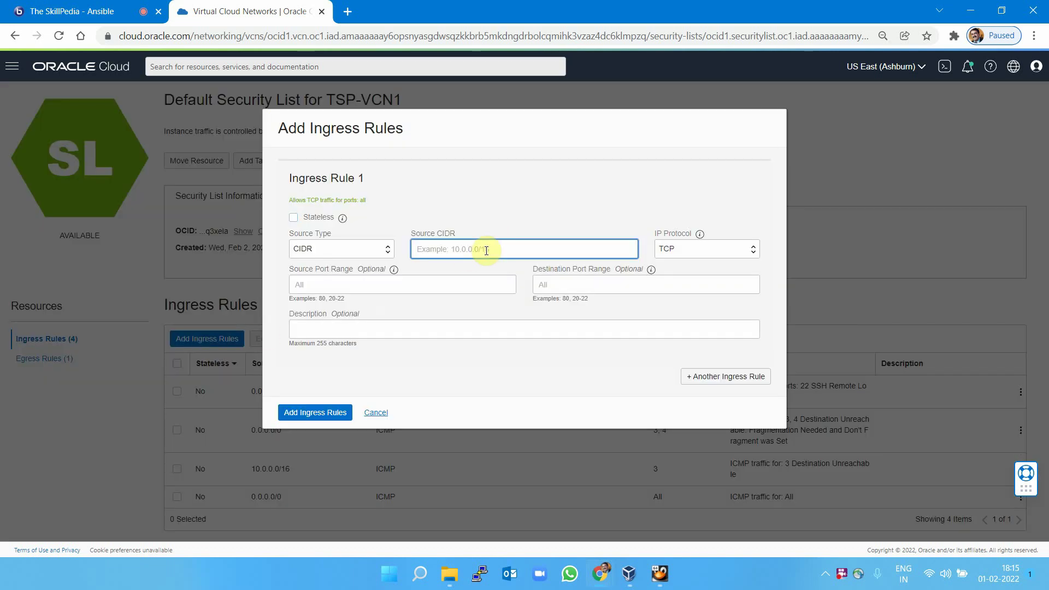
type("0.0.0.0")
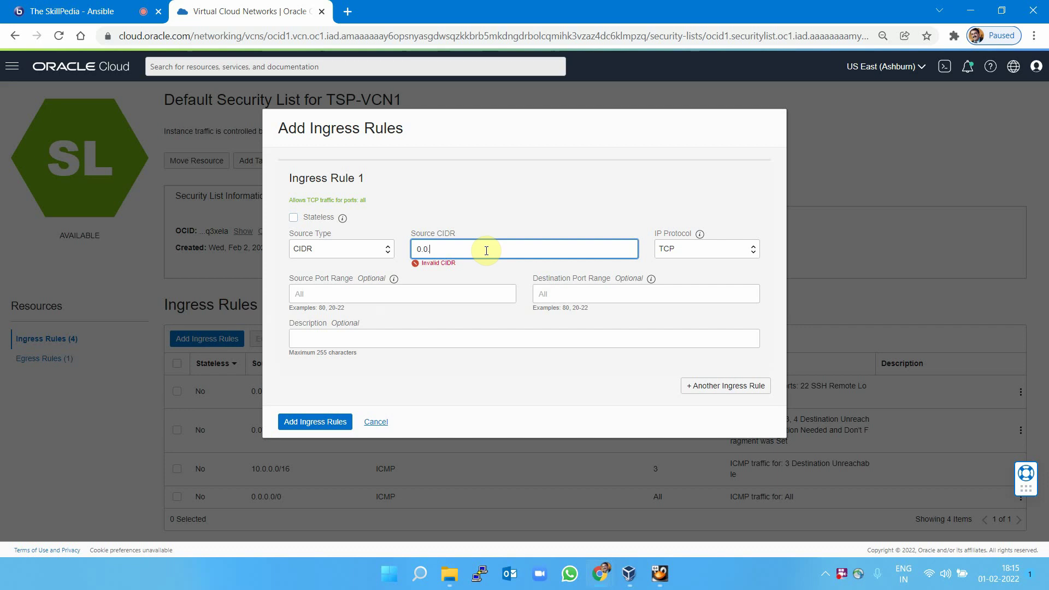
type("/0")
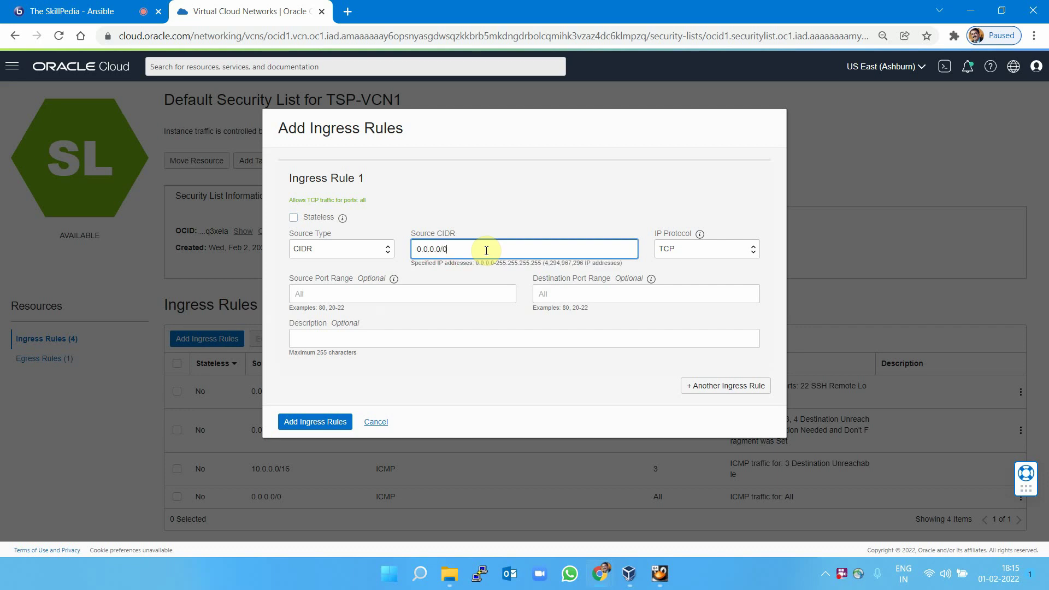
left_click(604, 291)
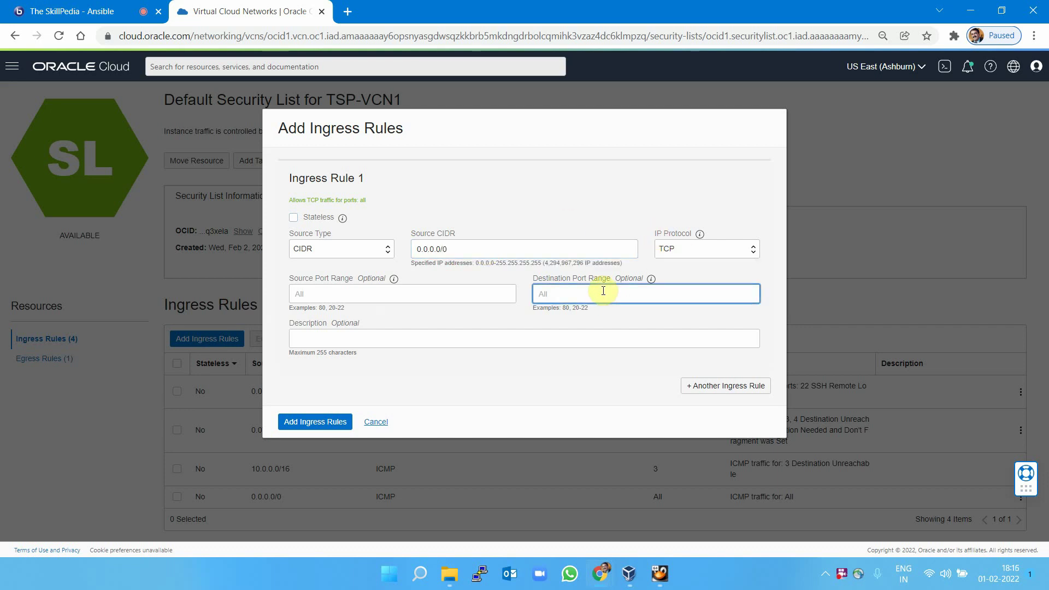
type("80")
left_click_drag(454, 250, 404, 254)
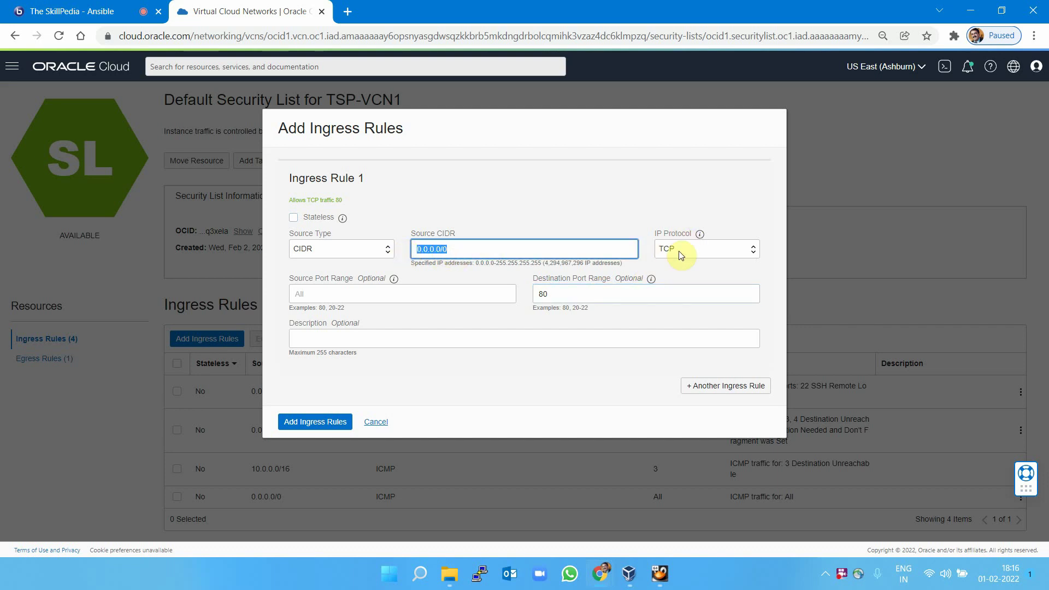
left_click_drag(593, 290, 541, 292)
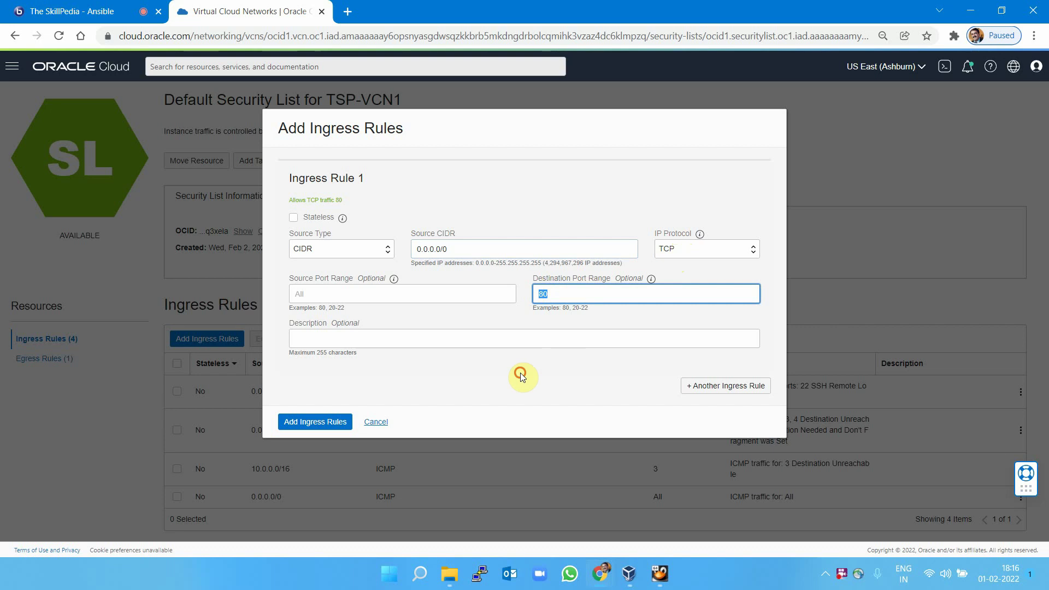
left_click(311, 423)
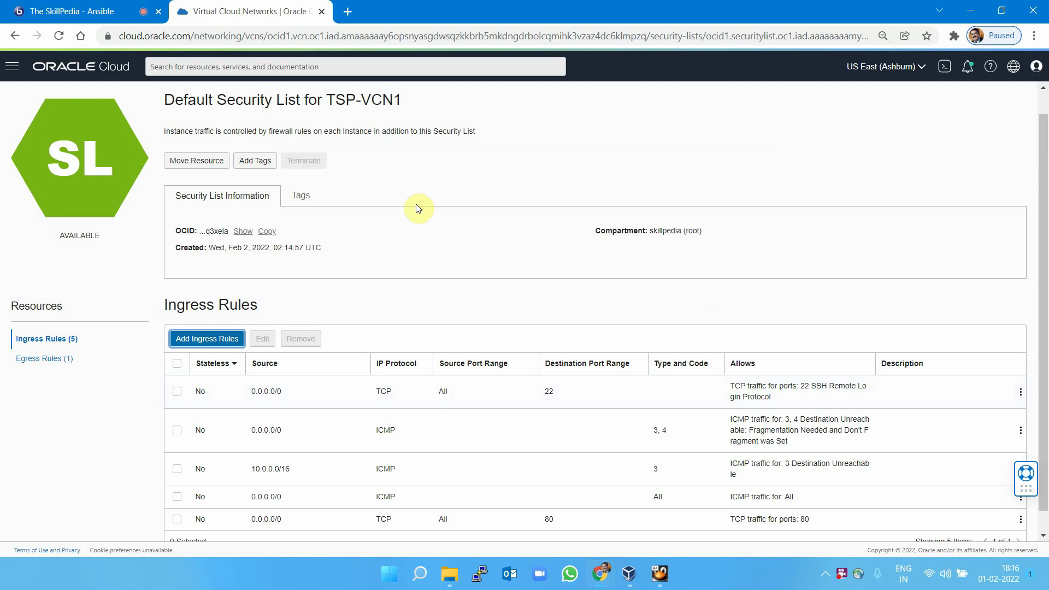
scroll(431, 219, "down", 1)
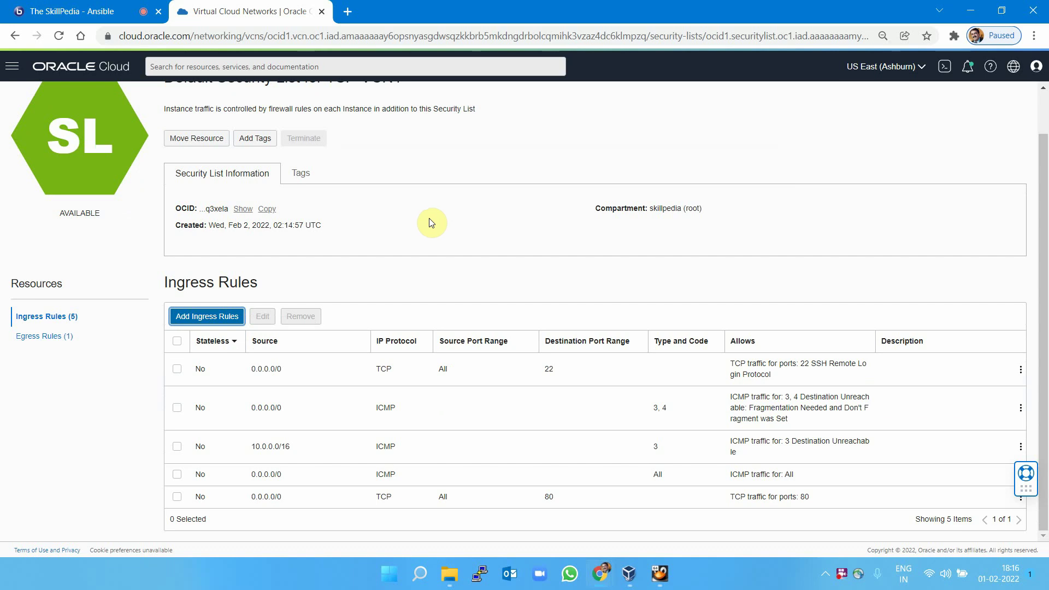
scroll(429, 219, "up", 2)
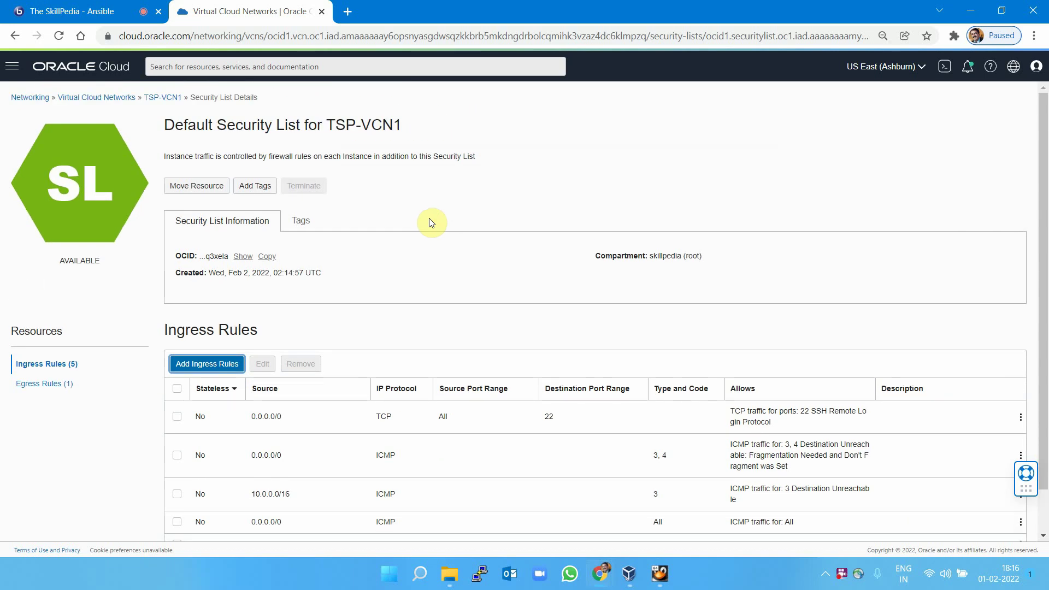
Start creating a new compute instance named tsp-inst1.
left_click(12, 66)
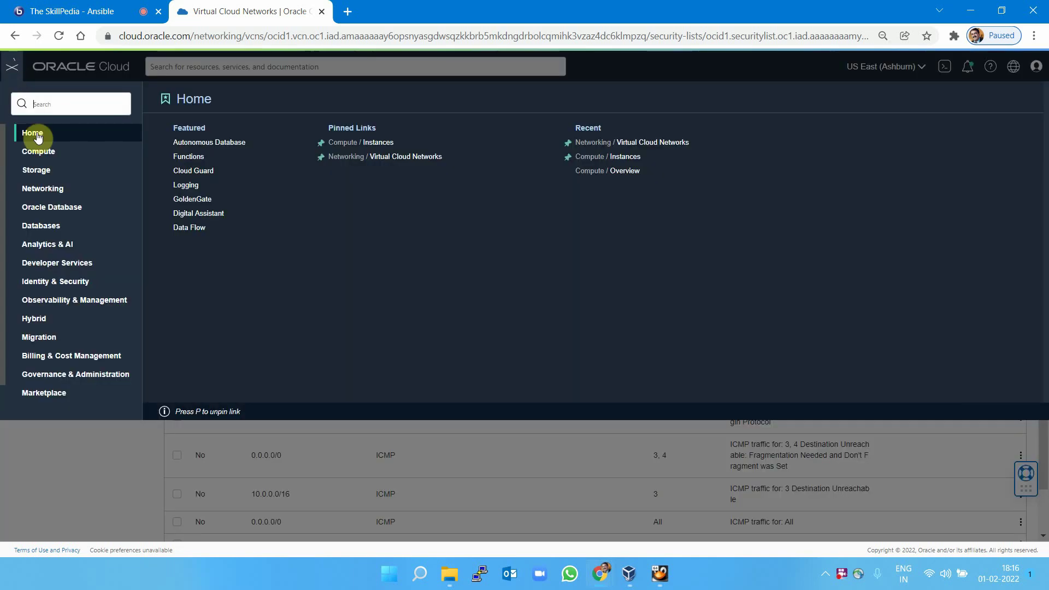
mouse_move(44, 155)
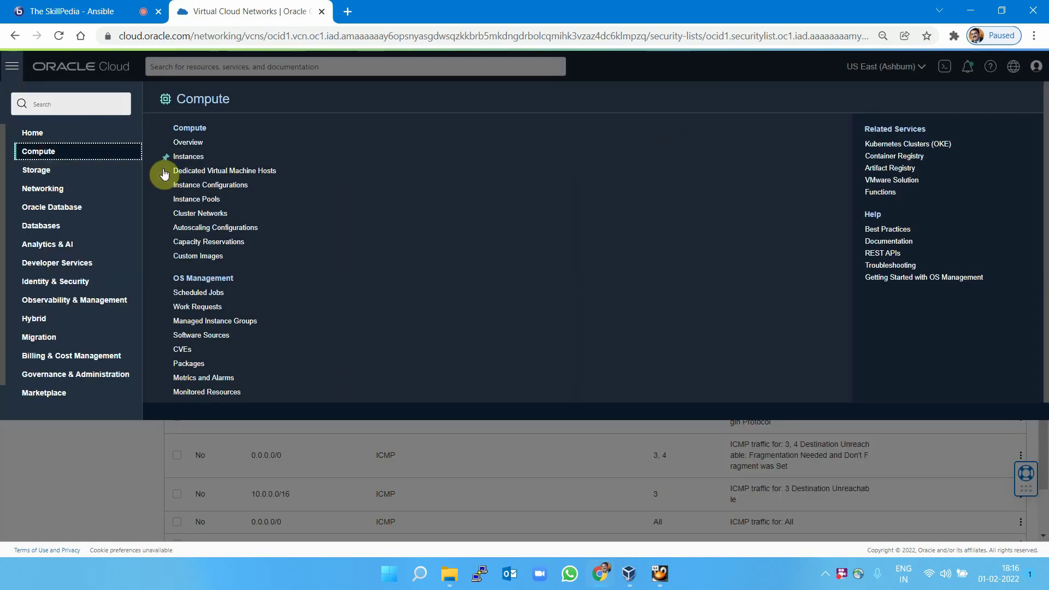
left_click(208, 156)
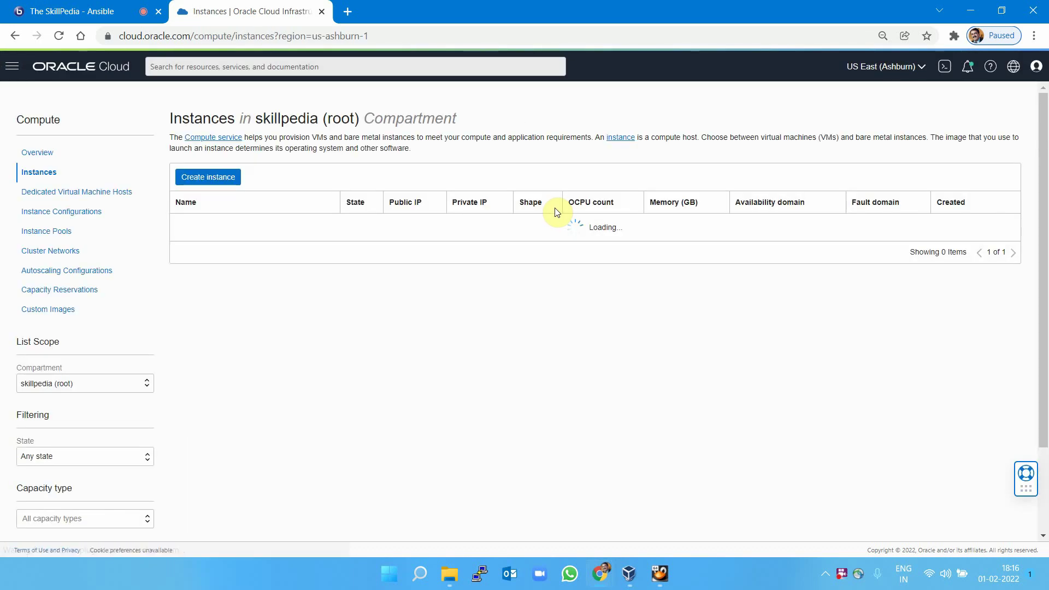
left_click(208, 177)
left_click_drag(125, 170, 2, 181)
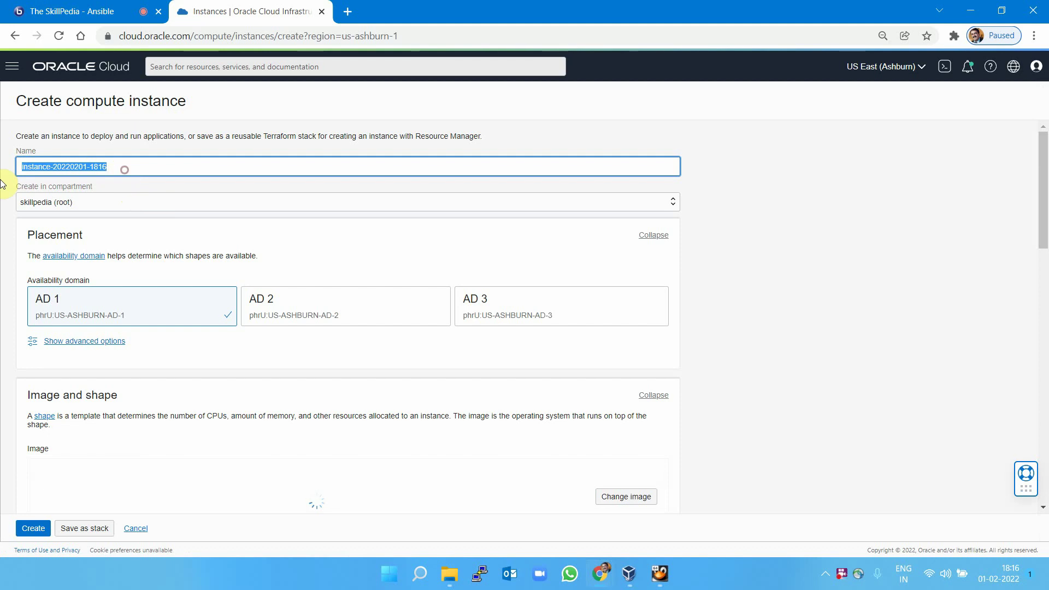
type("ts")
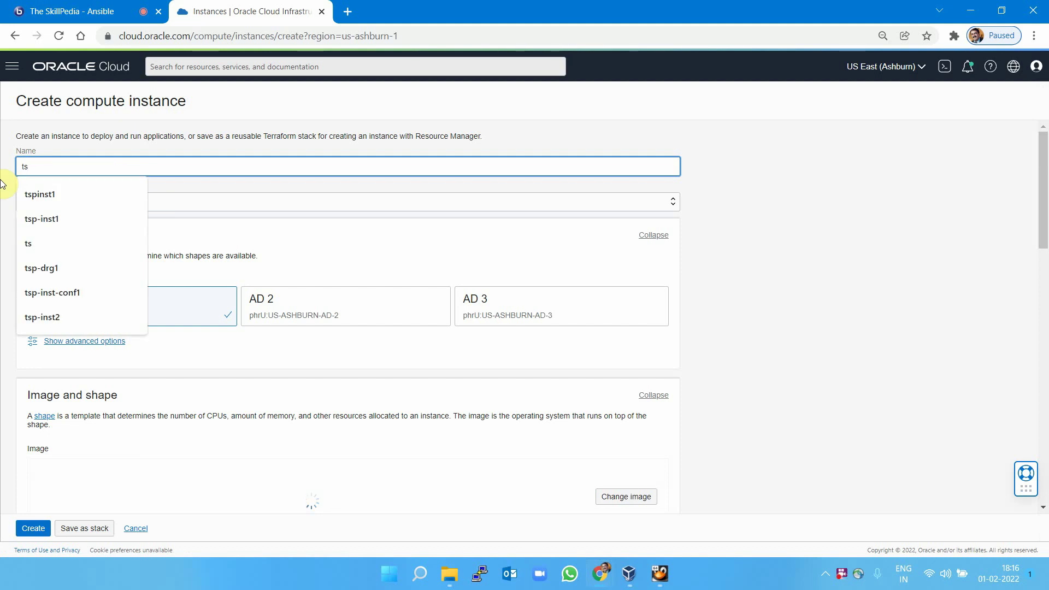
left_click(45, 220)
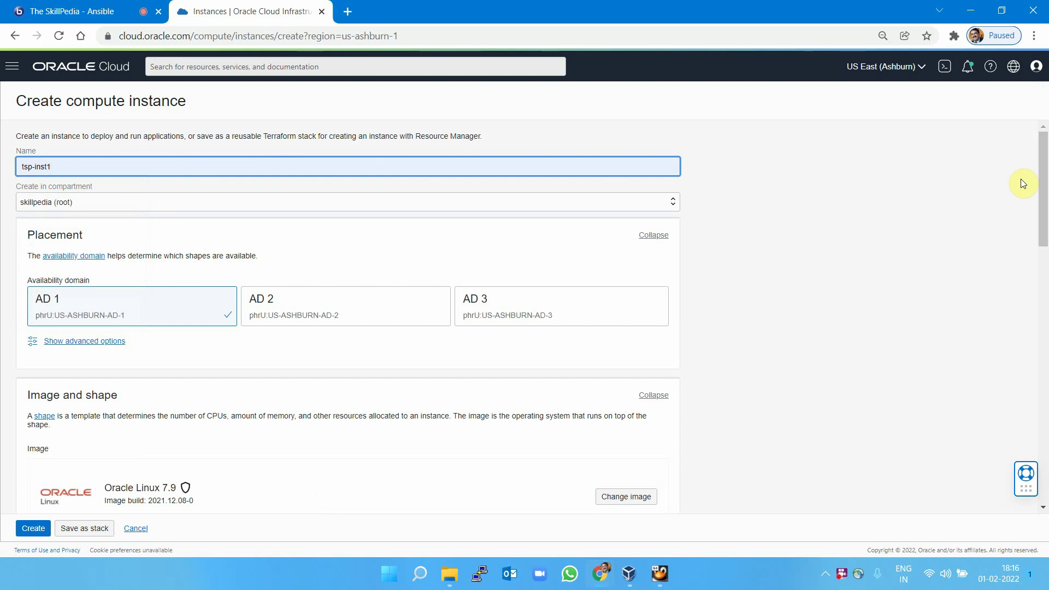
Open the image browser to review the instance's OS image.
scroll(1023, 183, "down", 1)
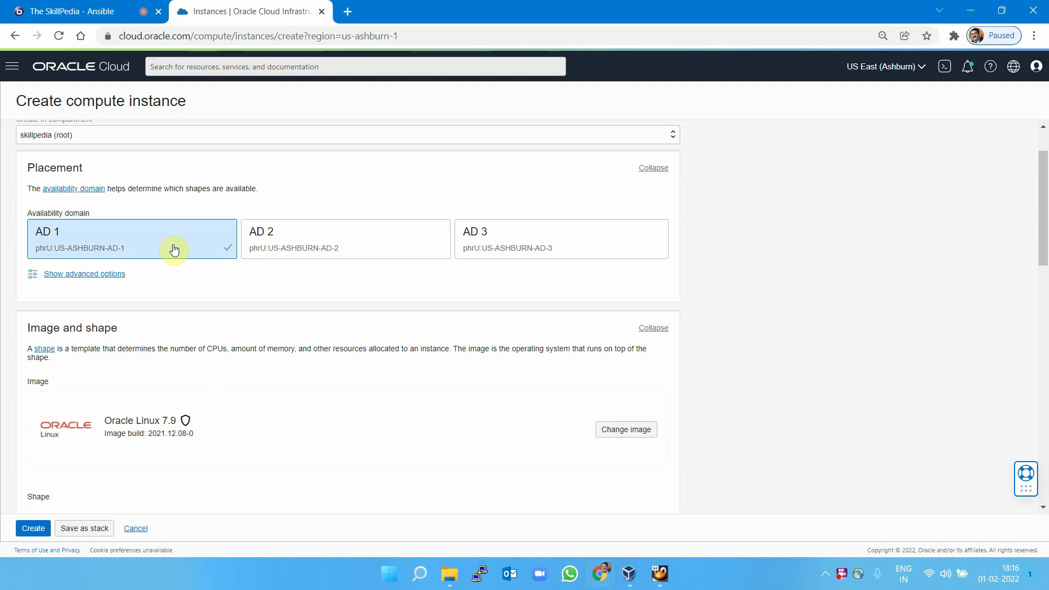
scroll(1012, 230, "down", 3)
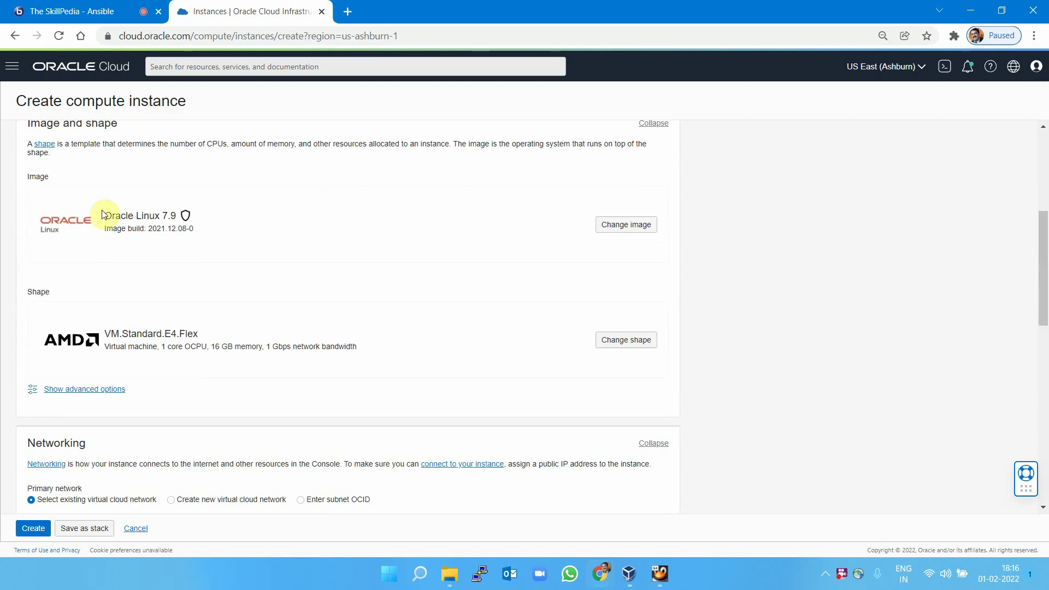
left_click(625, 227)
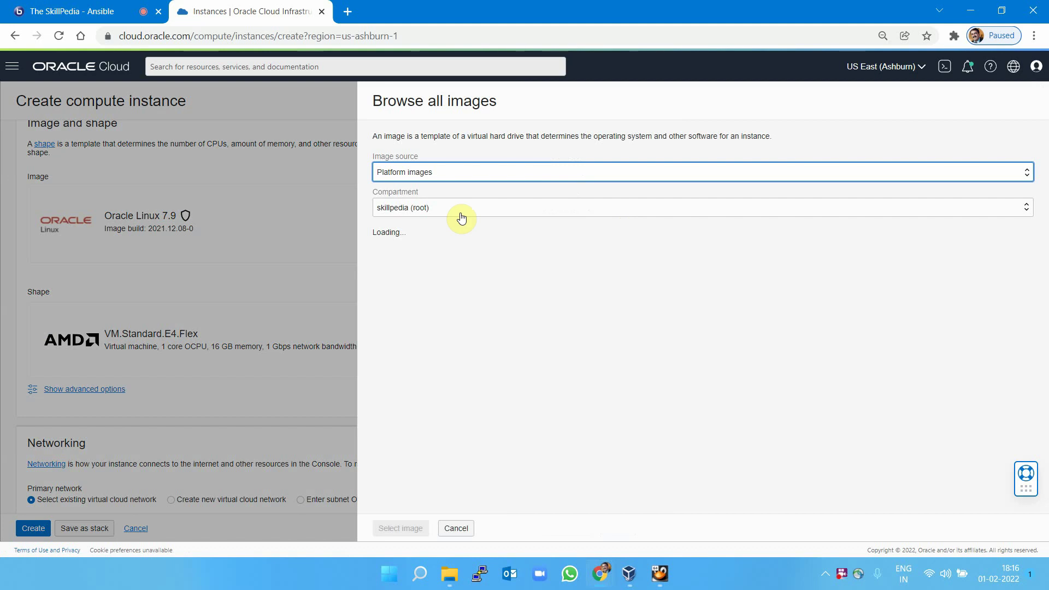
Keep Platform images with Oracle Linux 7.9 and close the image browser.
left_click(434, 173)
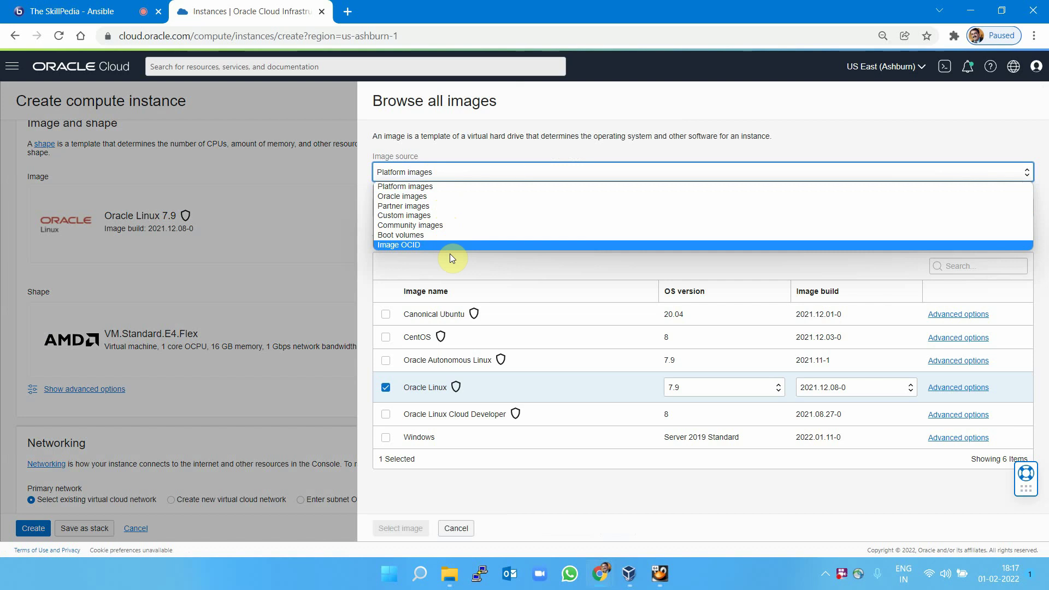
left_click(455, 189)
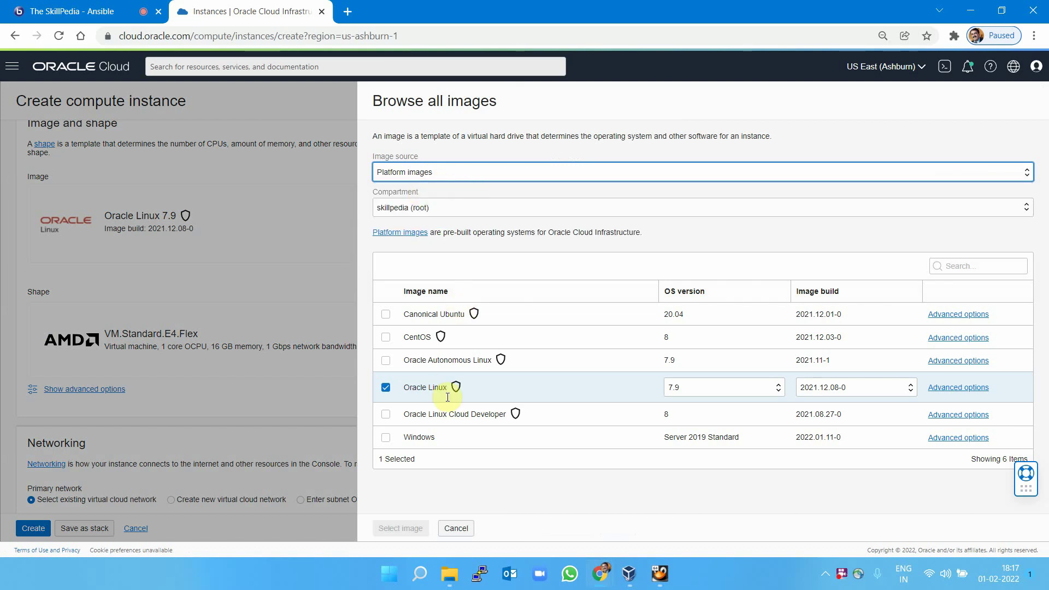
left_click(472, 533)
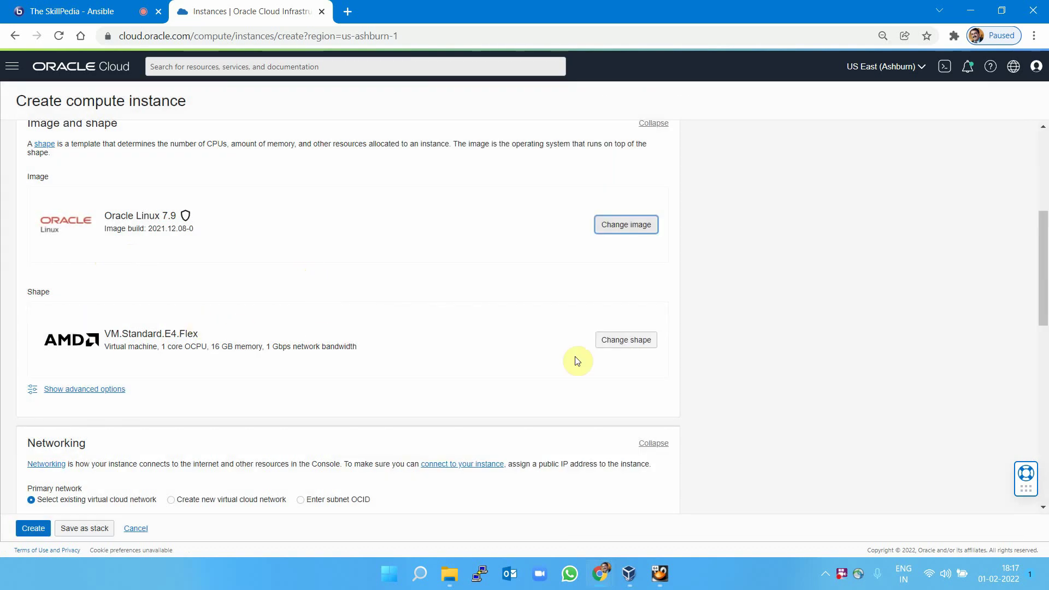
Compare Intel shapes like VM.Standard2.2 and VM.Standard2.4 with specialty shapes like VM.Standard.E2.4.
left_click(629, 343)
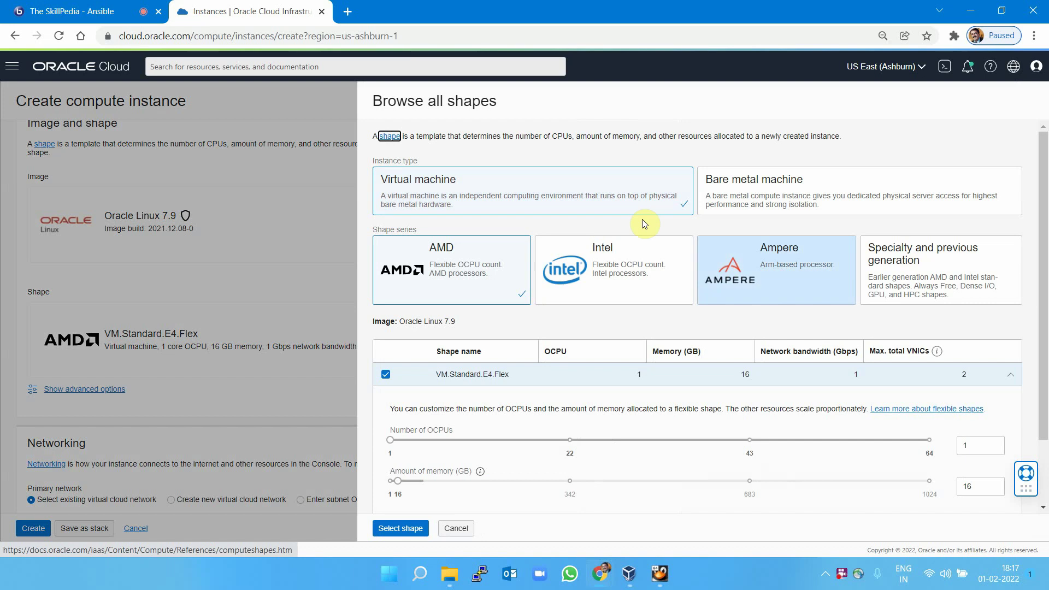
scroll(738, 284, "down", 2)
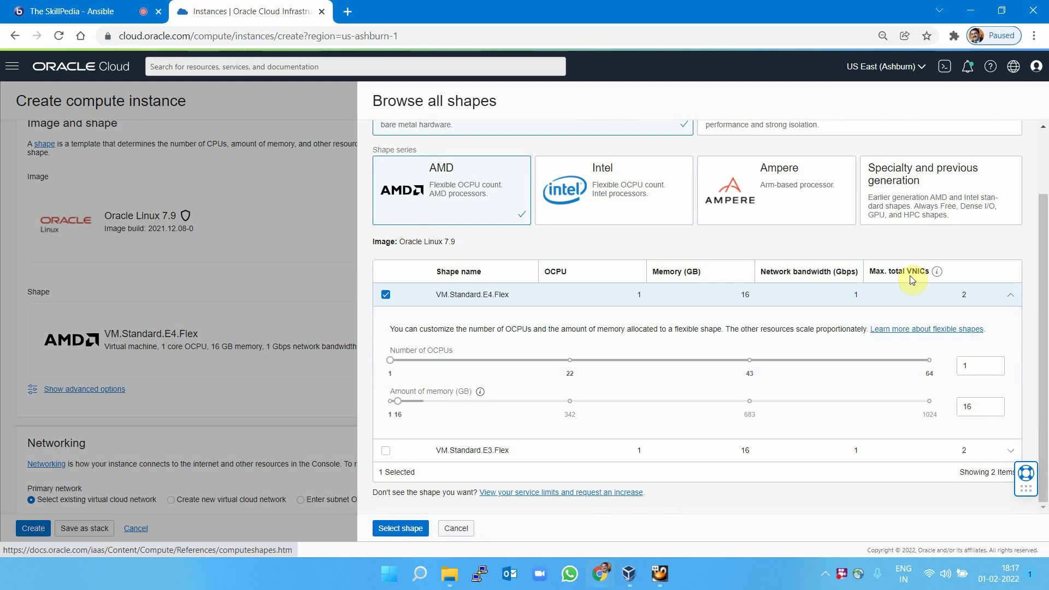
left_click(605, 197)
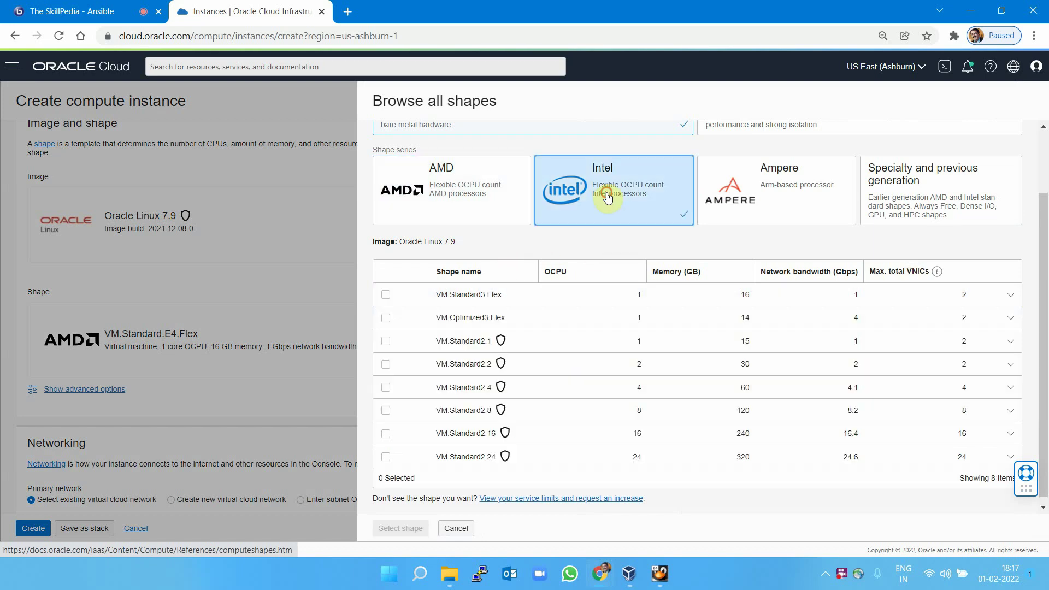
left_click(763, 185)
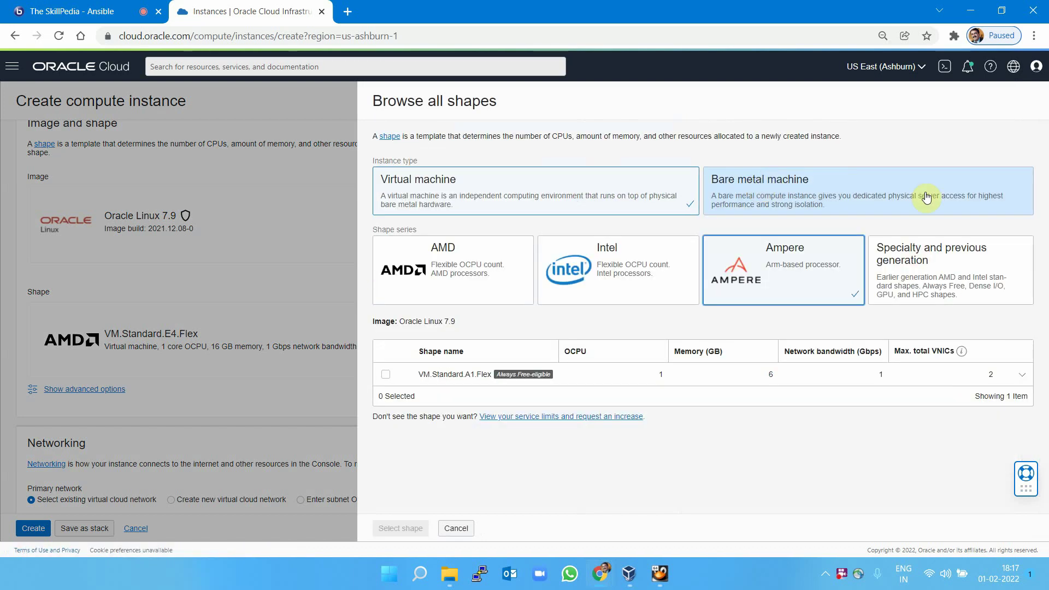
left_click_drag(385, 228, 426, 233)
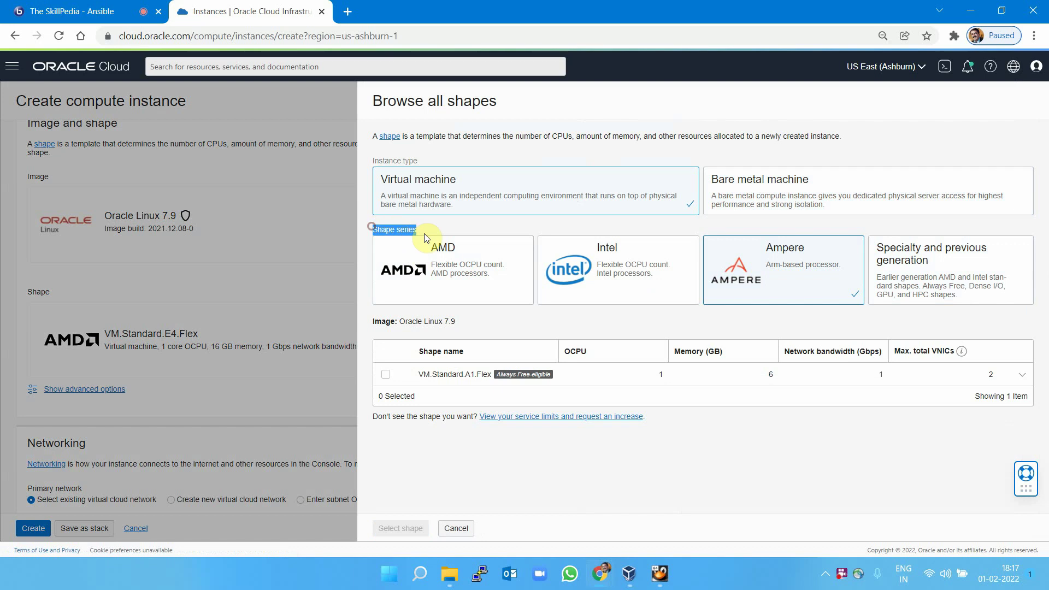
left_click(816, 287)
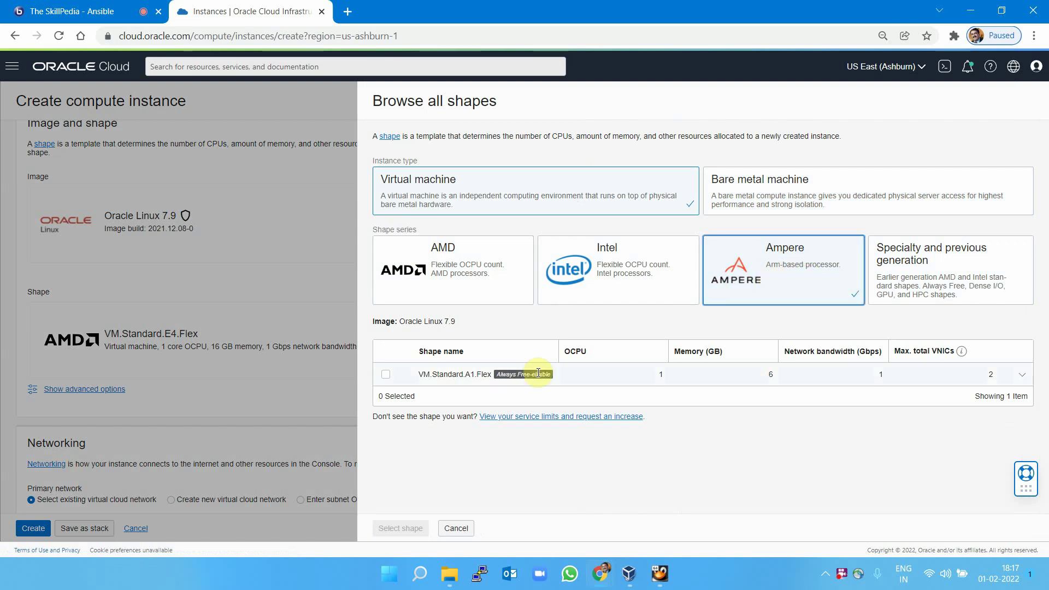
left_click(590, 303)
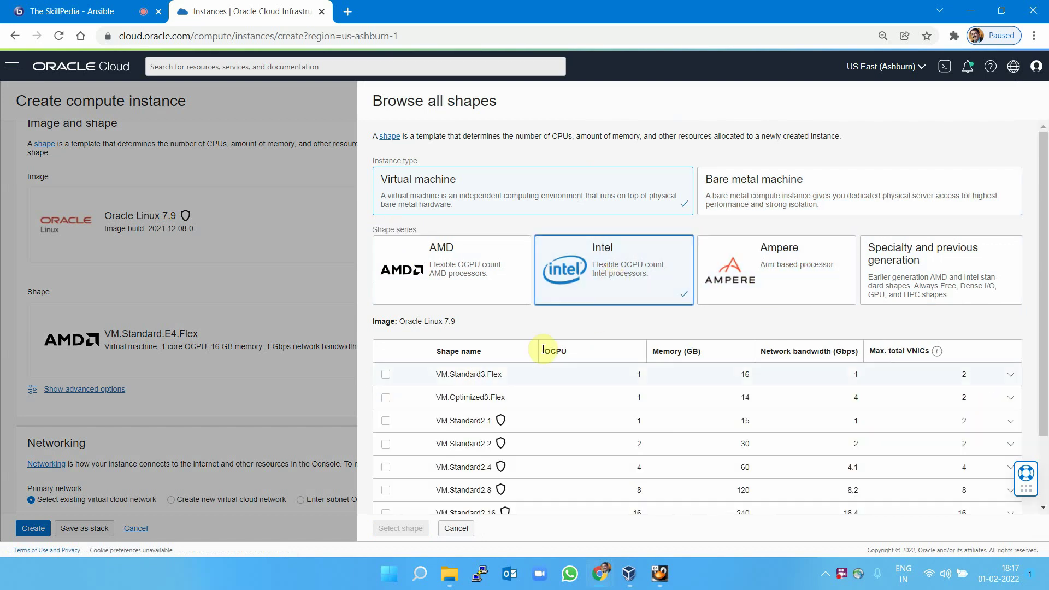
scroll(544, 350, "down", 2)
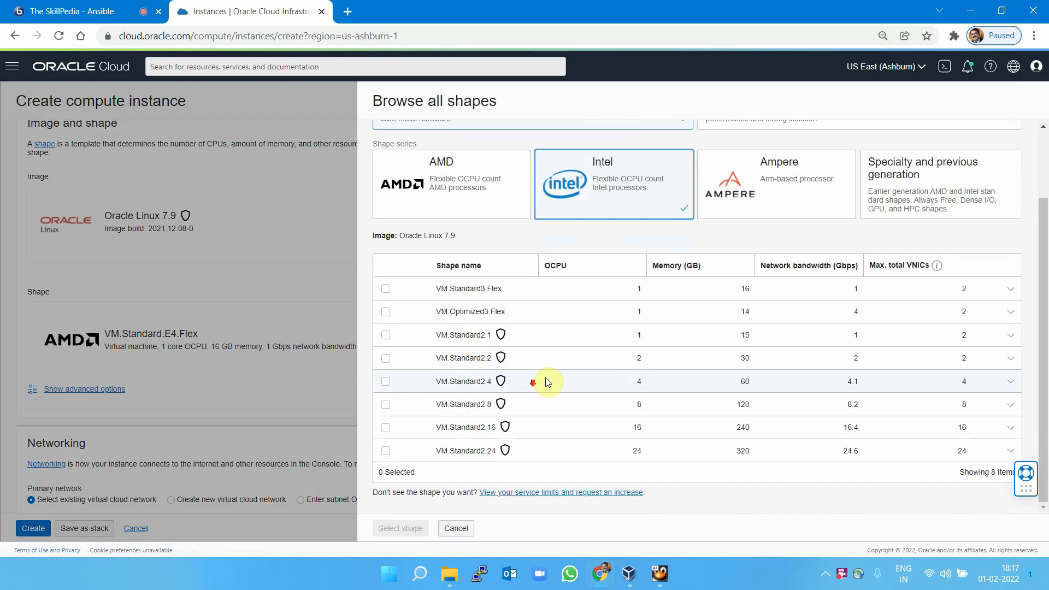
left_click(483, 405)
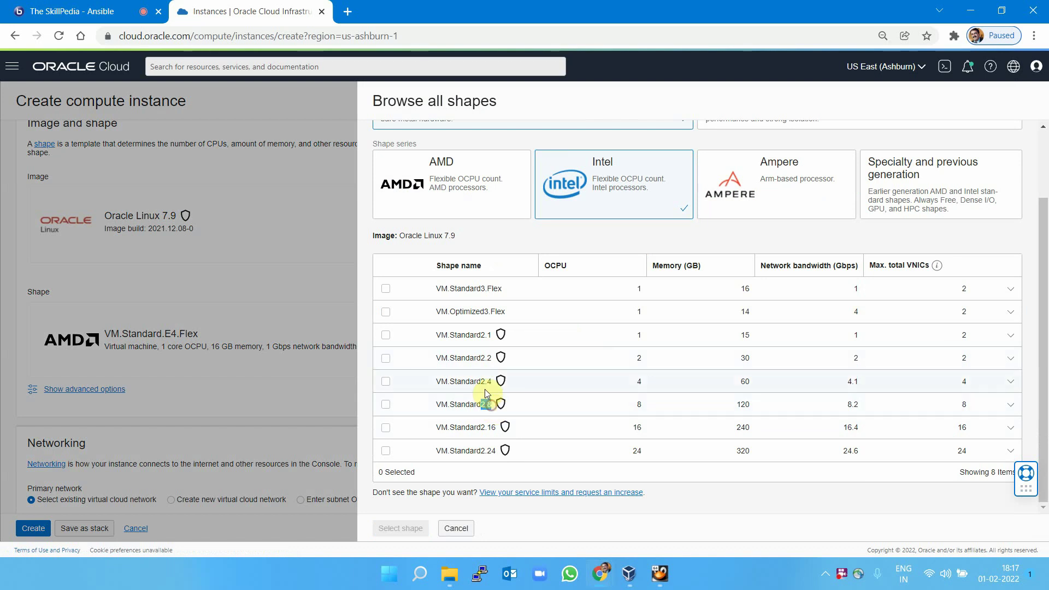
double_click(486, 381)
double_click(482, 358)
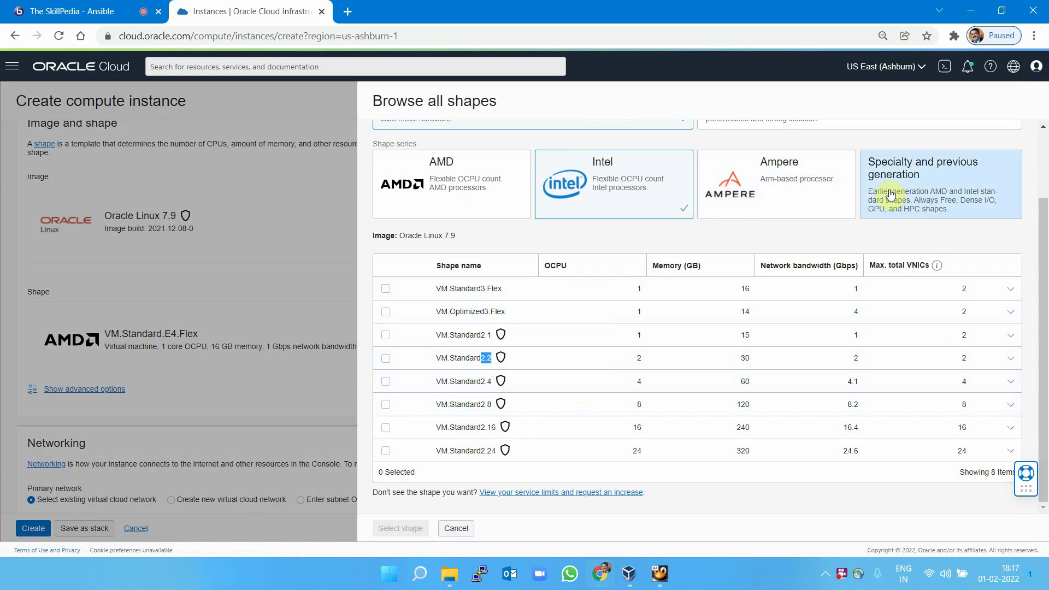
left_click(908, 186)
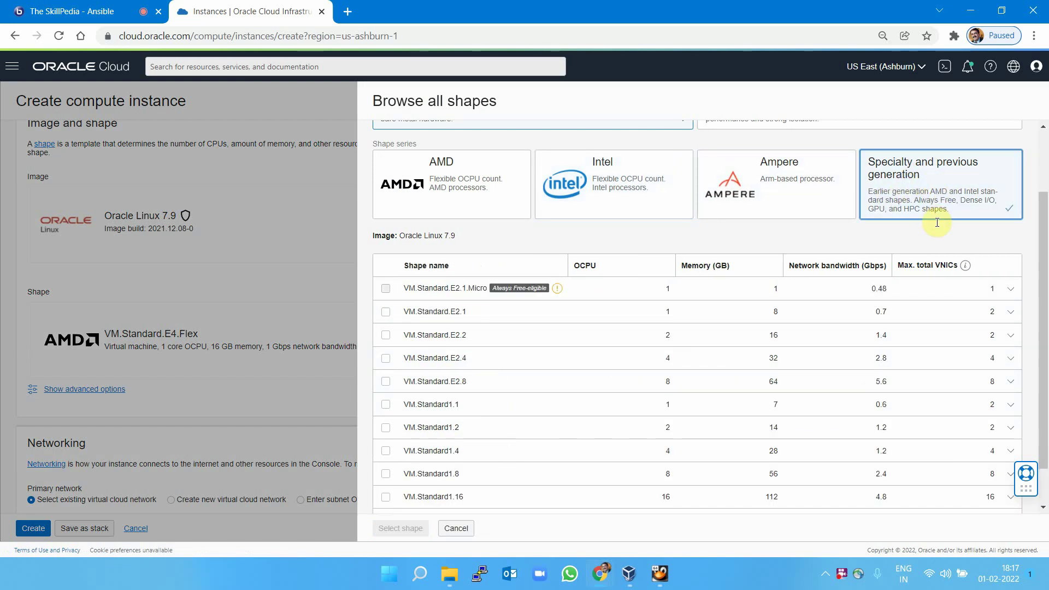
scroll(416, 353, "down", 1)
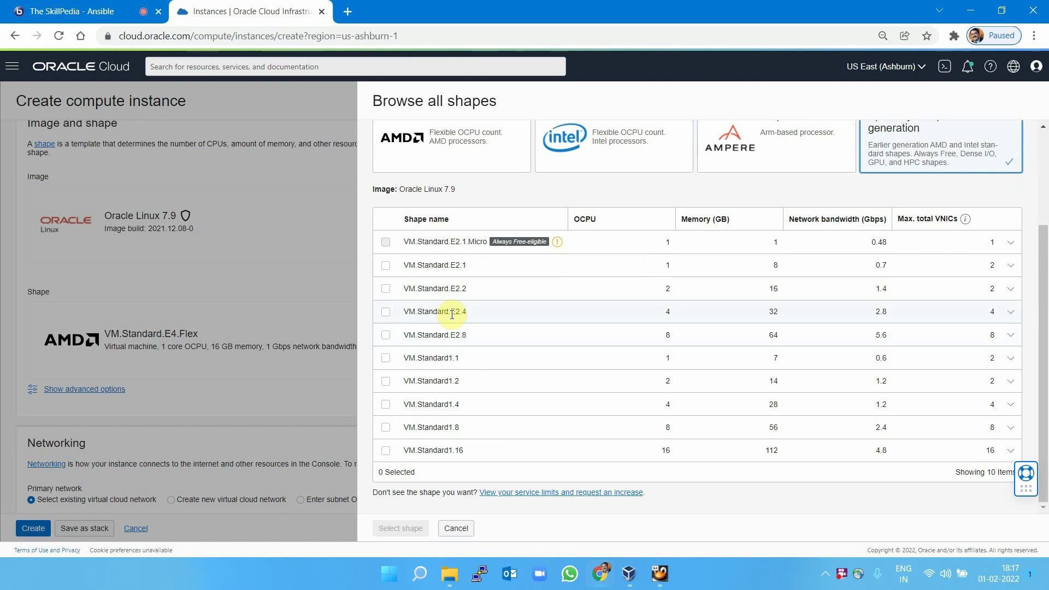
left_click_drag(449, 311, 461, 312)
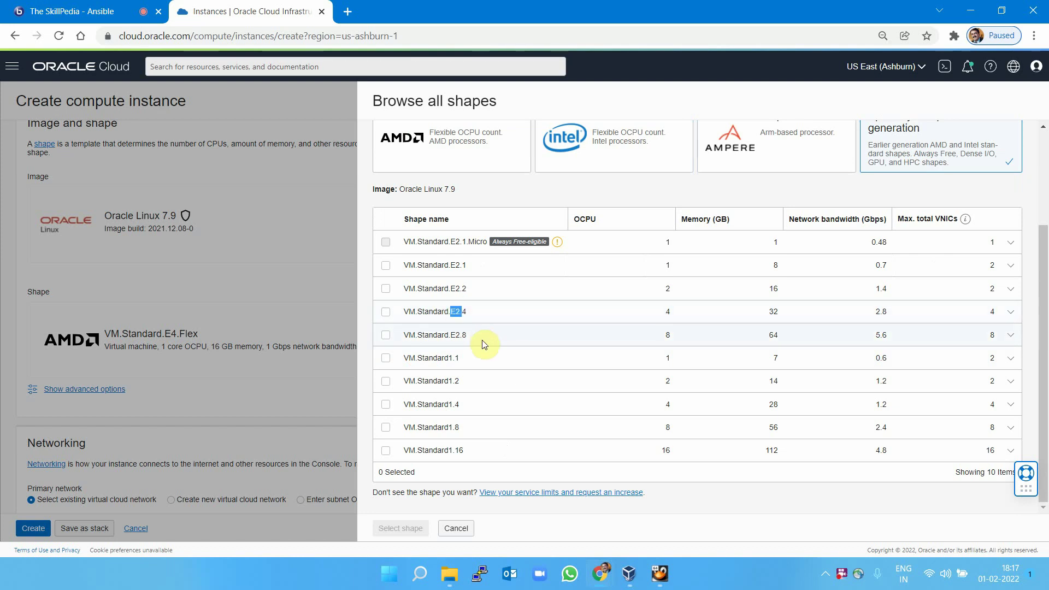
left_click(616, 144)
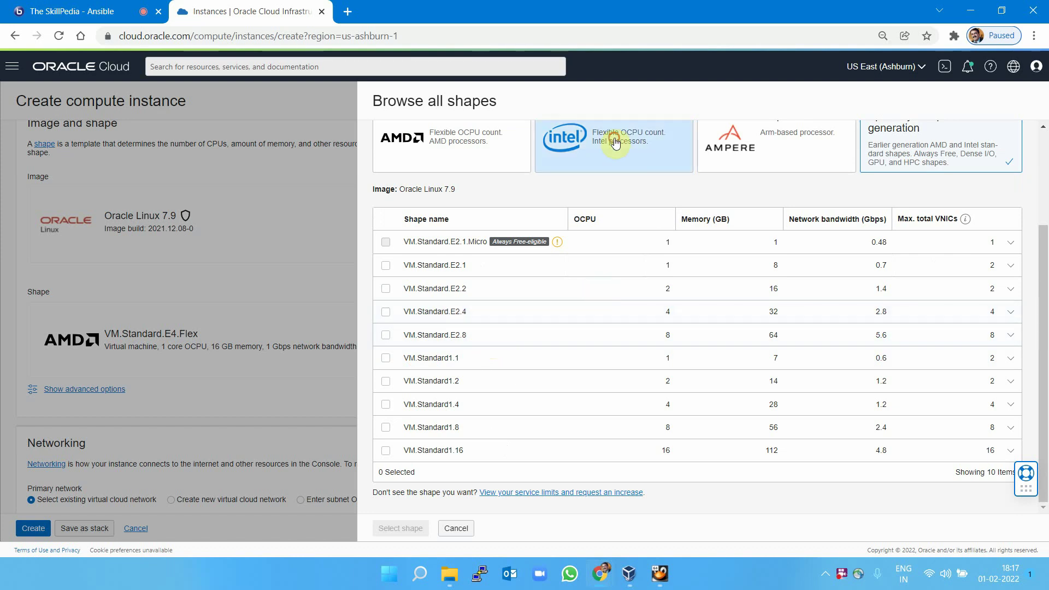
scroll(659, 293, "down", 2)
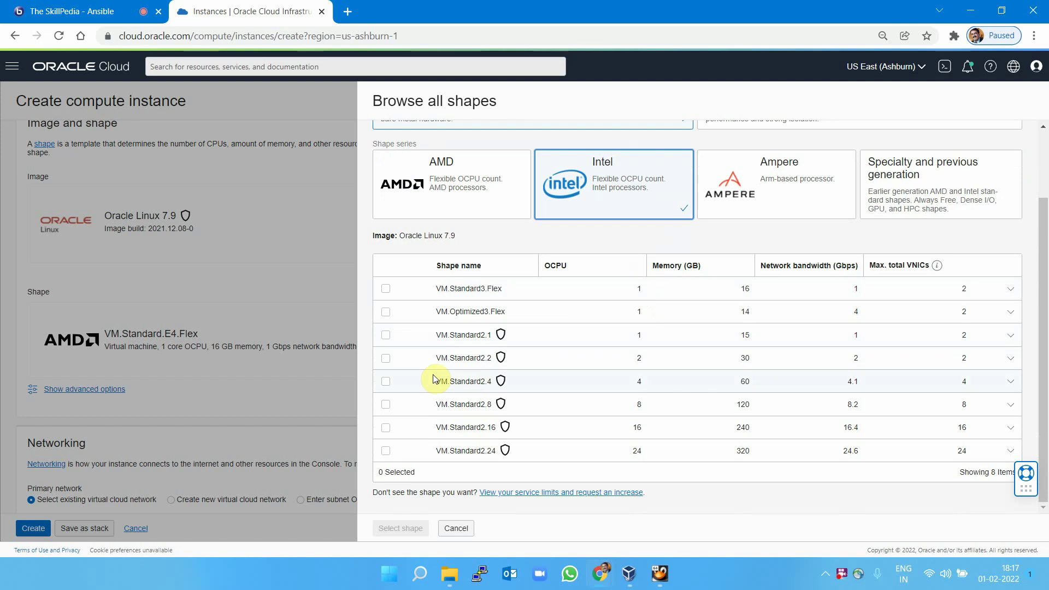
Select the Ampere VM.Standard.A1.Flex shape (1 OCPU, 6 GB) for the instance.
left_click(725, 206)
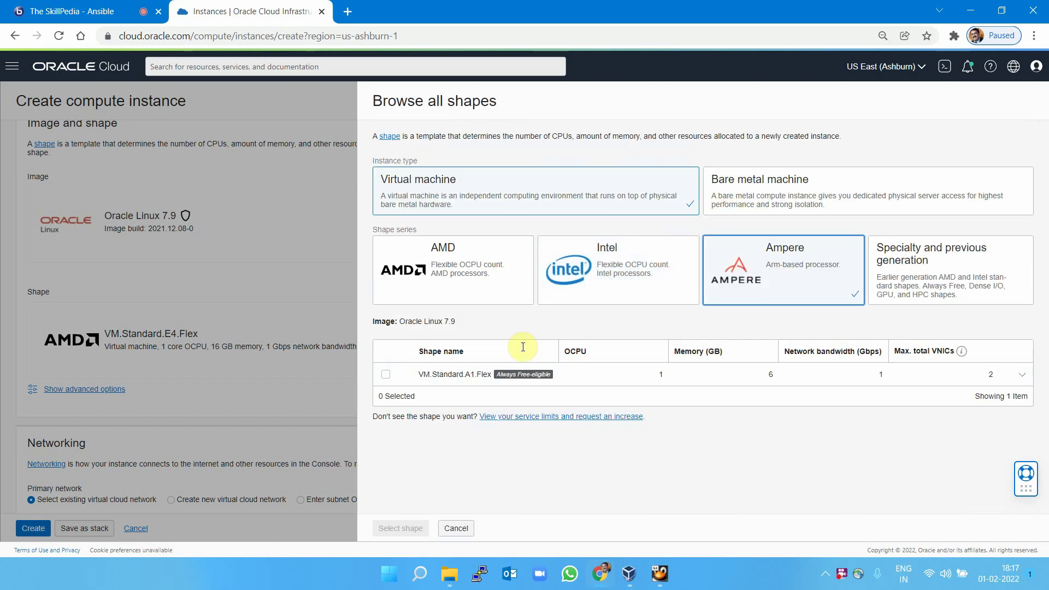
left_click(386, 375)
scroll(574, 393, "down", 2)
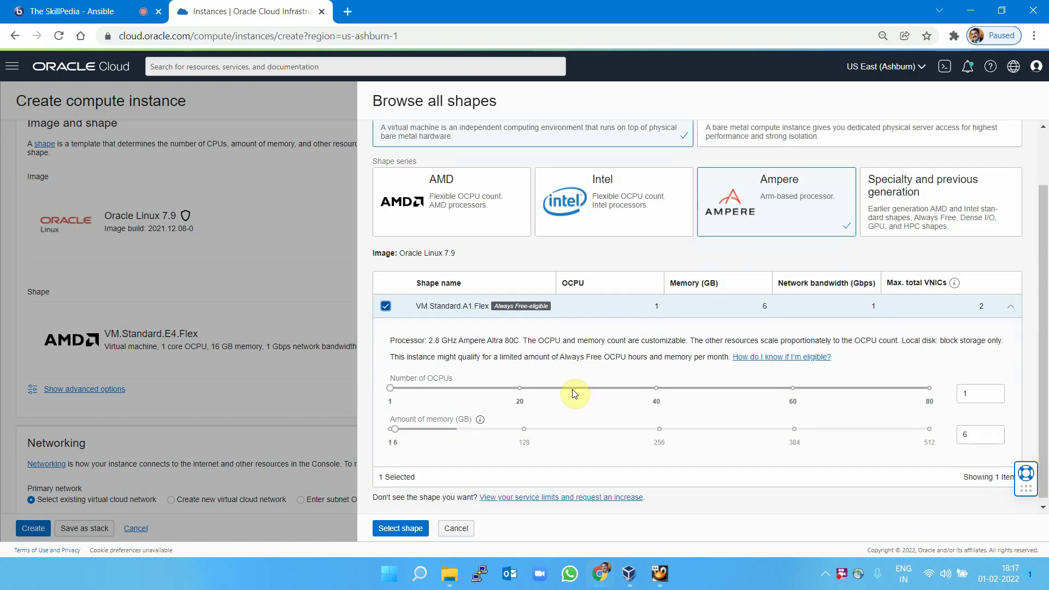
left_click(401, 529)
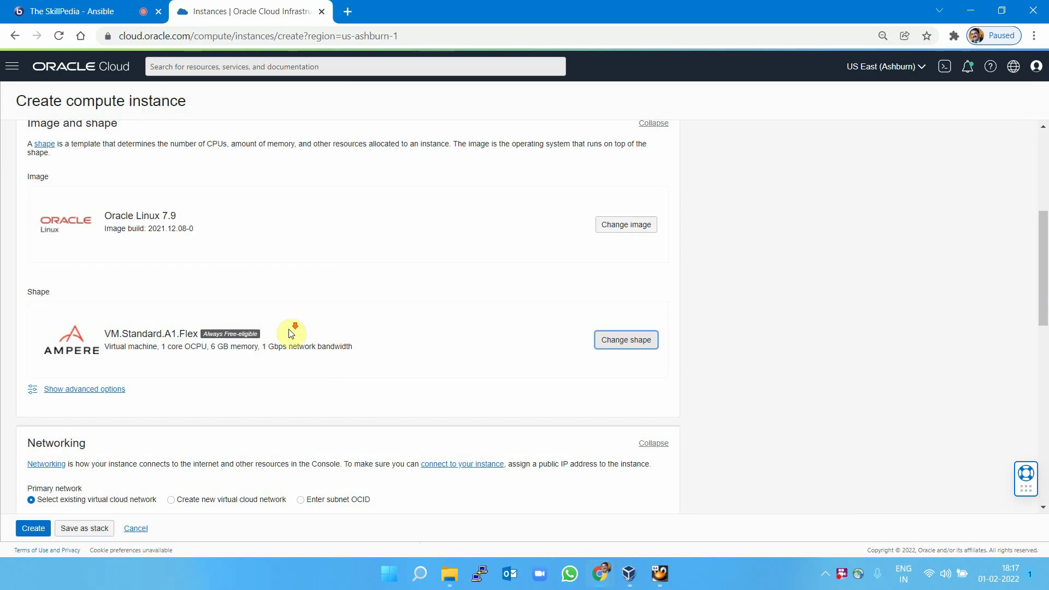
Switch the instance's Add SSH keys option to Paste public keys.
scroll(293, 332, "down", 3)
scroll(1007, 238, "down", 2)
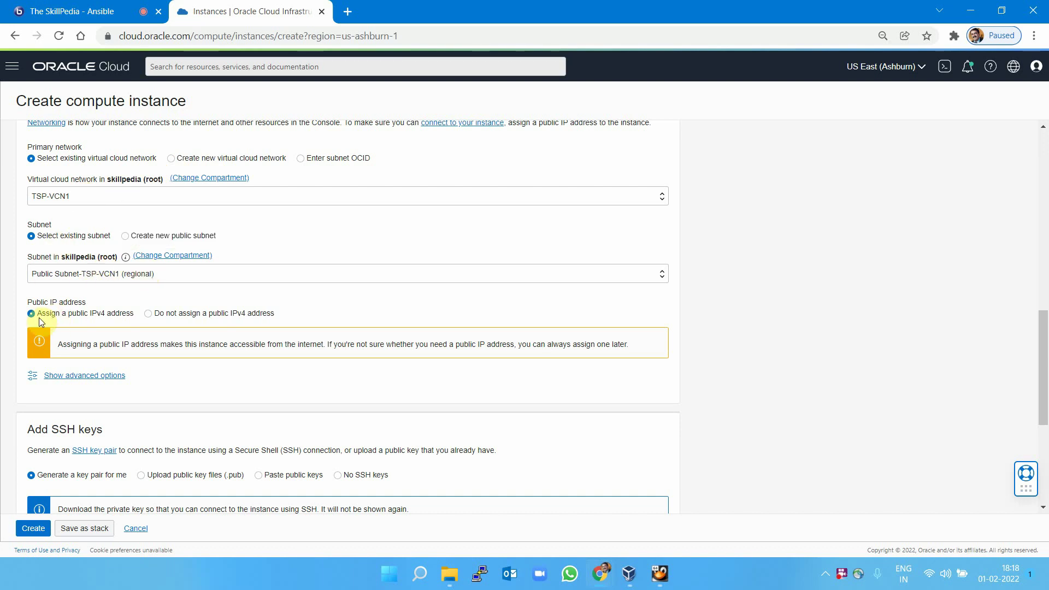
scroll(229, 356, "down", 3)
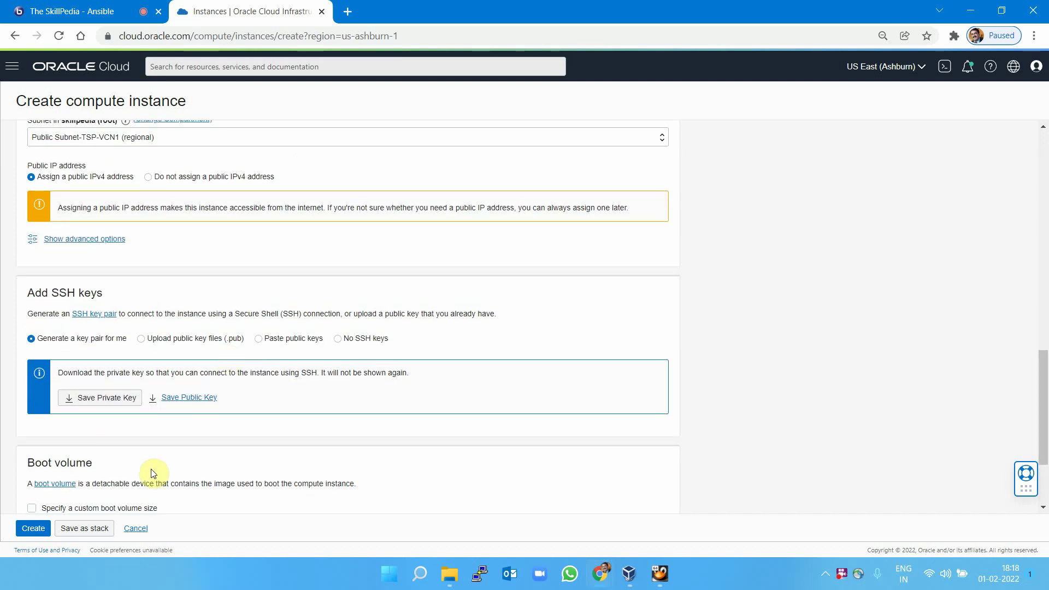
scroll(305, 370, "down", 3)
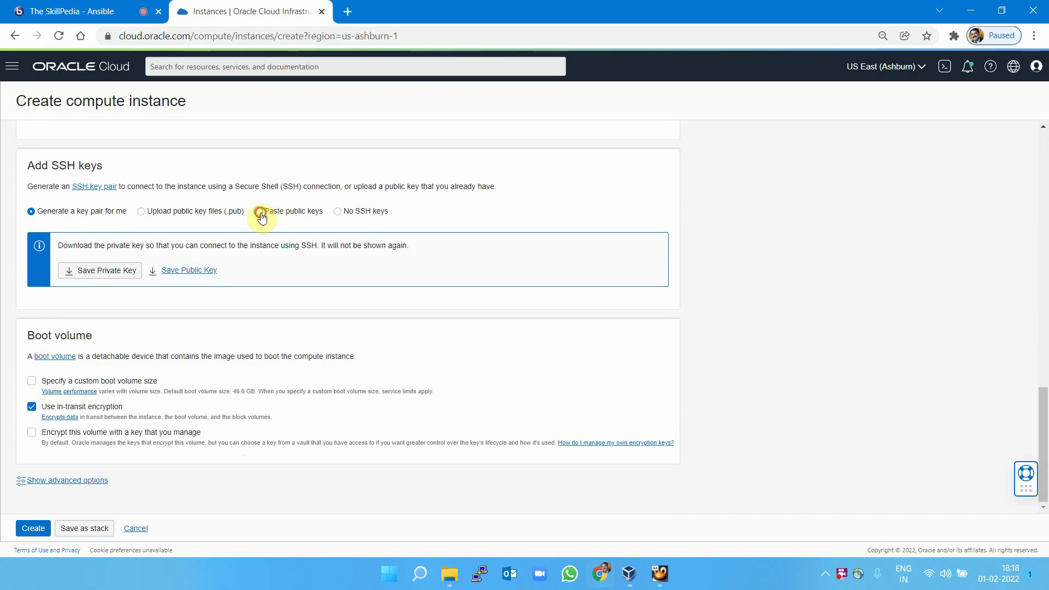
left_click(259, 212)
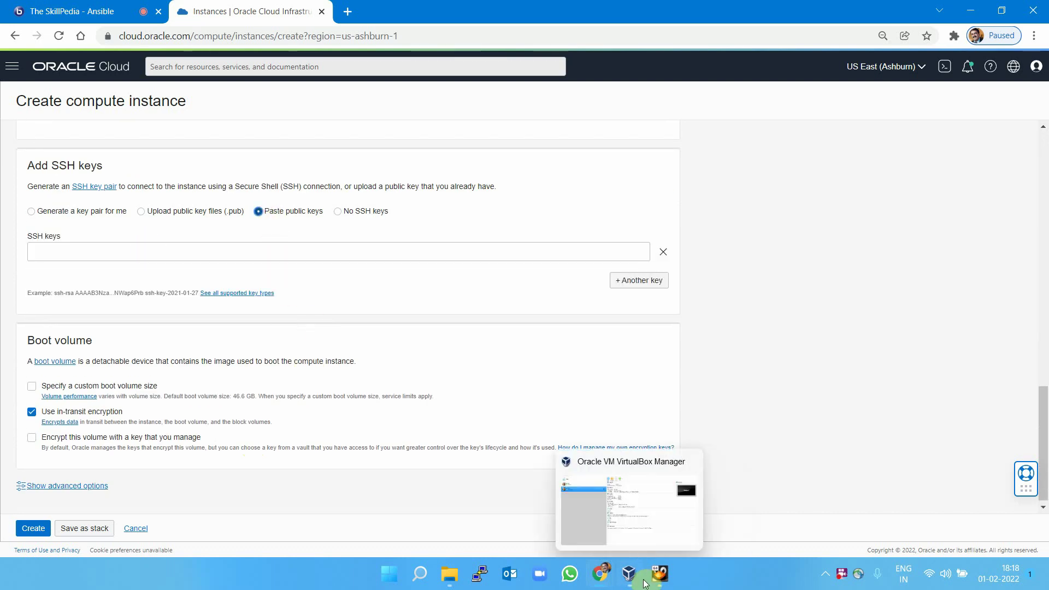
On the unlocked server VM, generate an RSA key pair with ssh-keygen defaults and no passphrase.
mouse_move(661, 579)
left_click(663, 533)
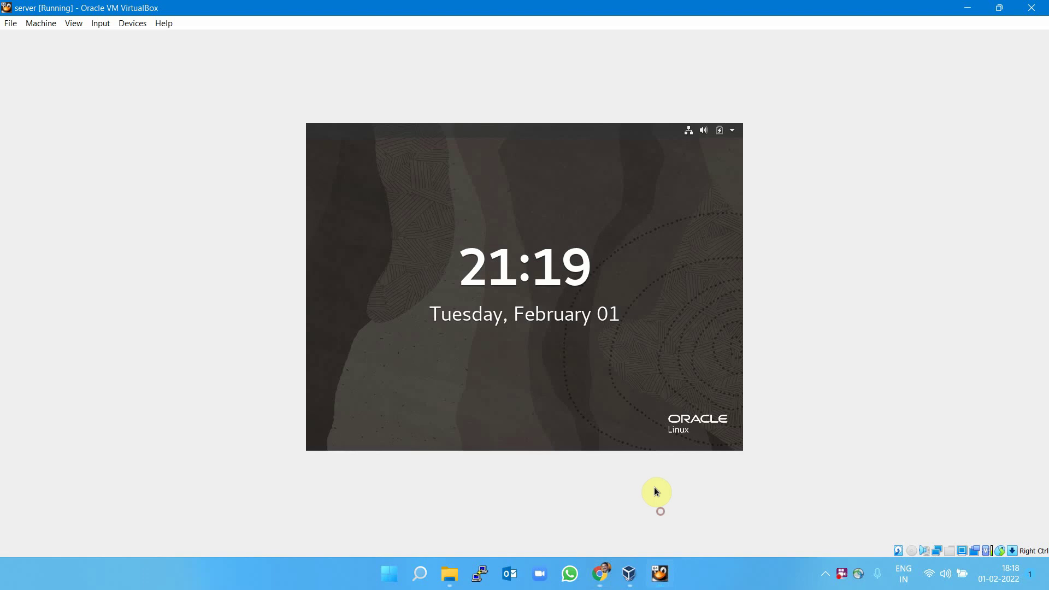
left_click(503, 377)
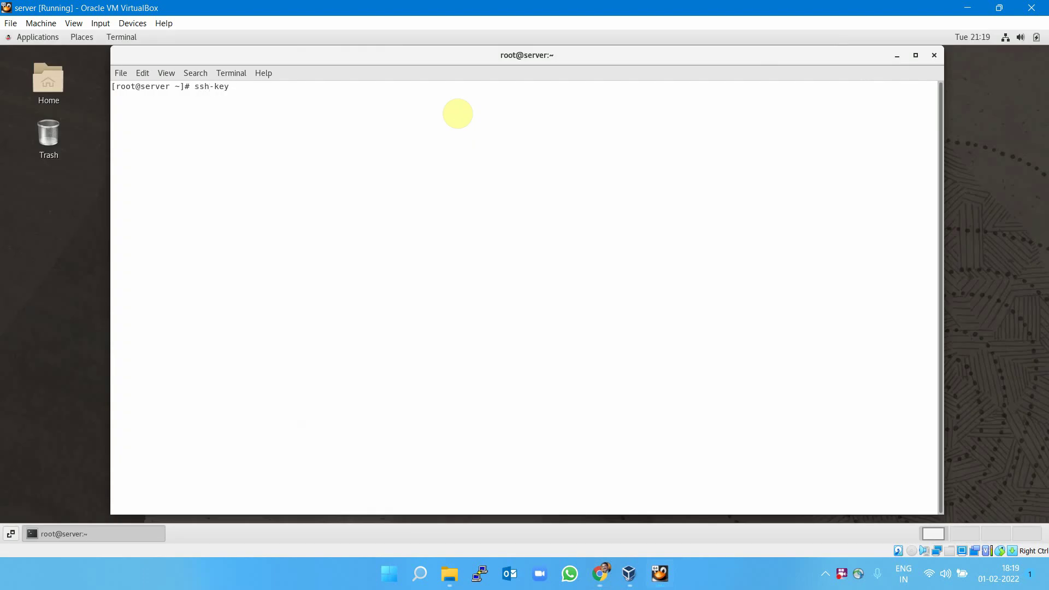
key("Return")
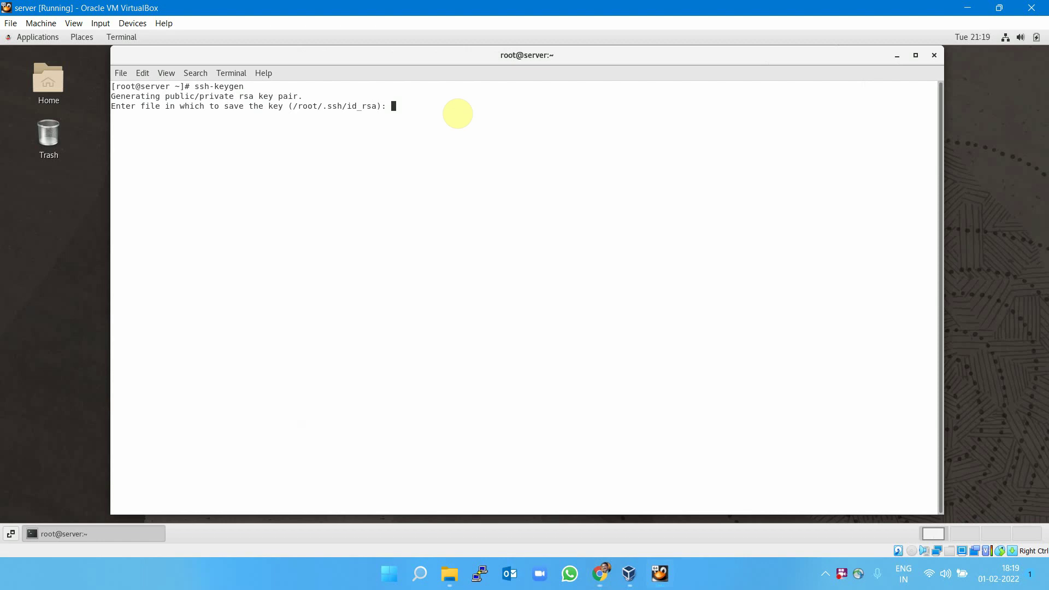
key("Return")
key("Return")
key("Return")
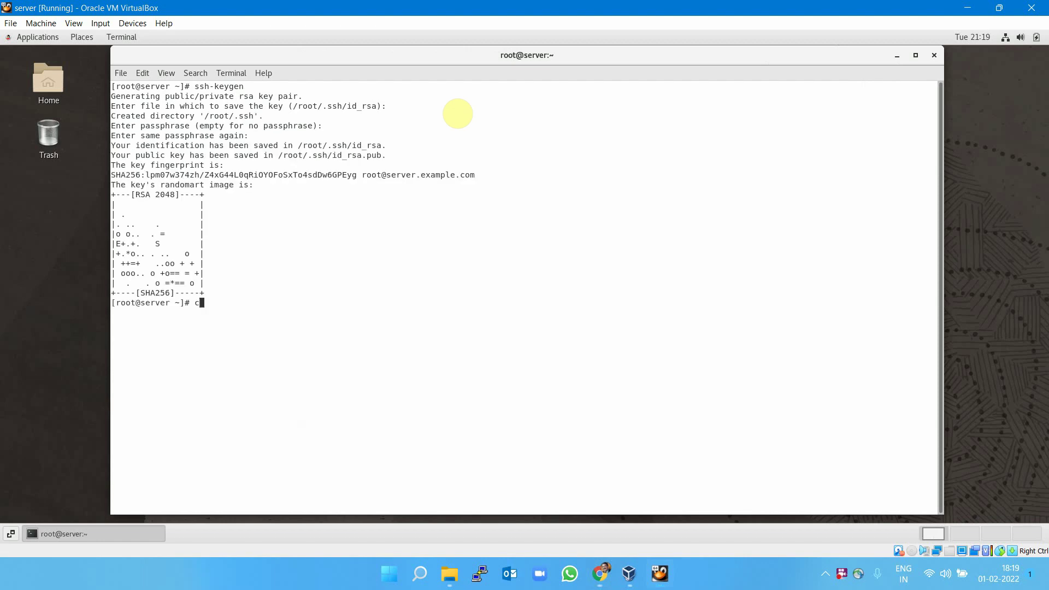
type("clear")
key("Return")
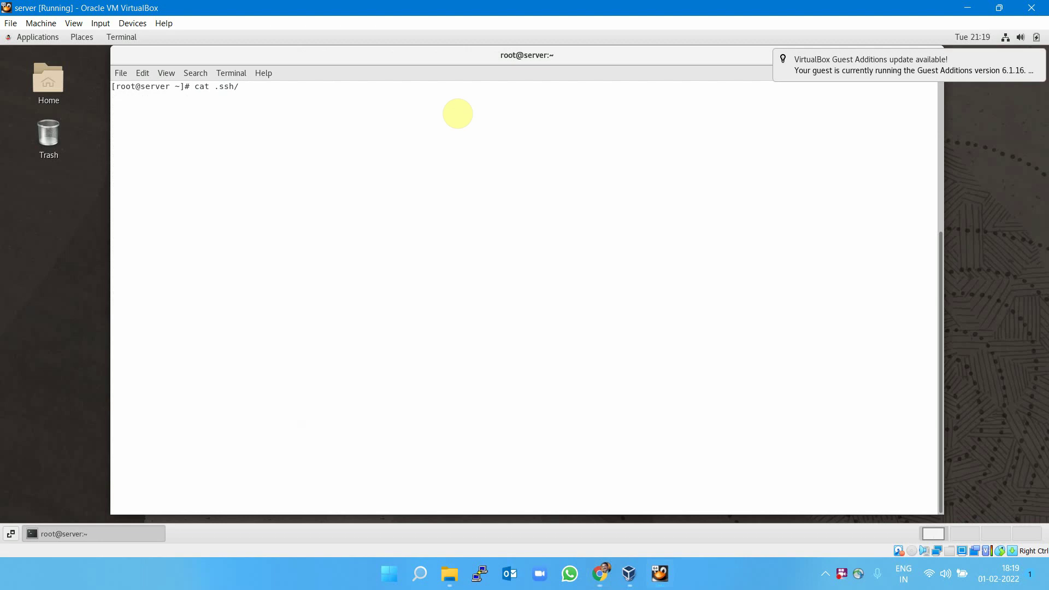
Print .ssh/id_rsa.pub, copy the public key, and return to the Oracle Cloud page.
type("cat .ssh/id_rsa.pub")
key("Return")
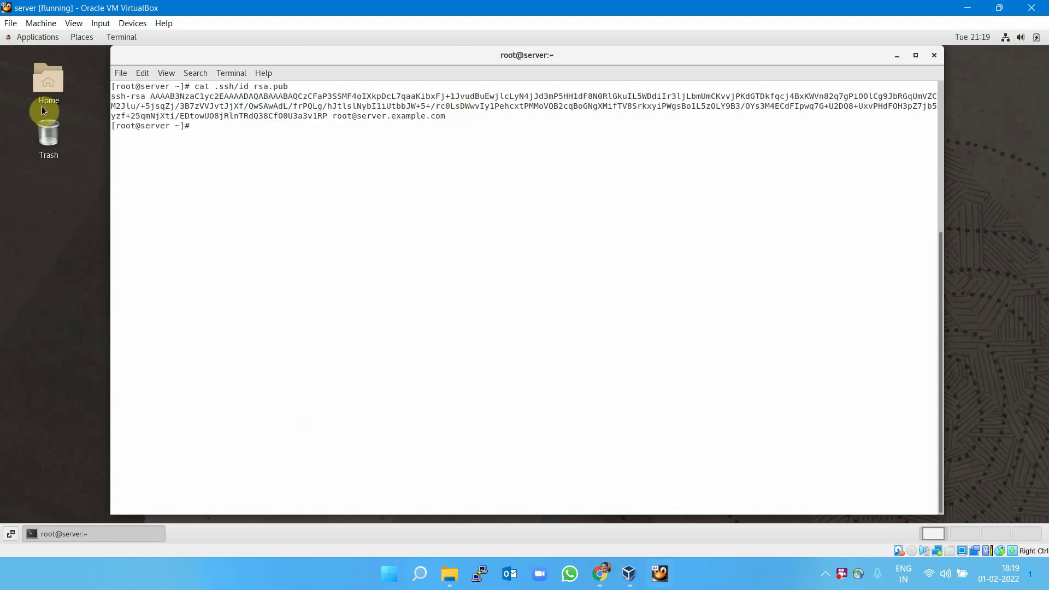
left_click_drag(112, 94, 443, 119)
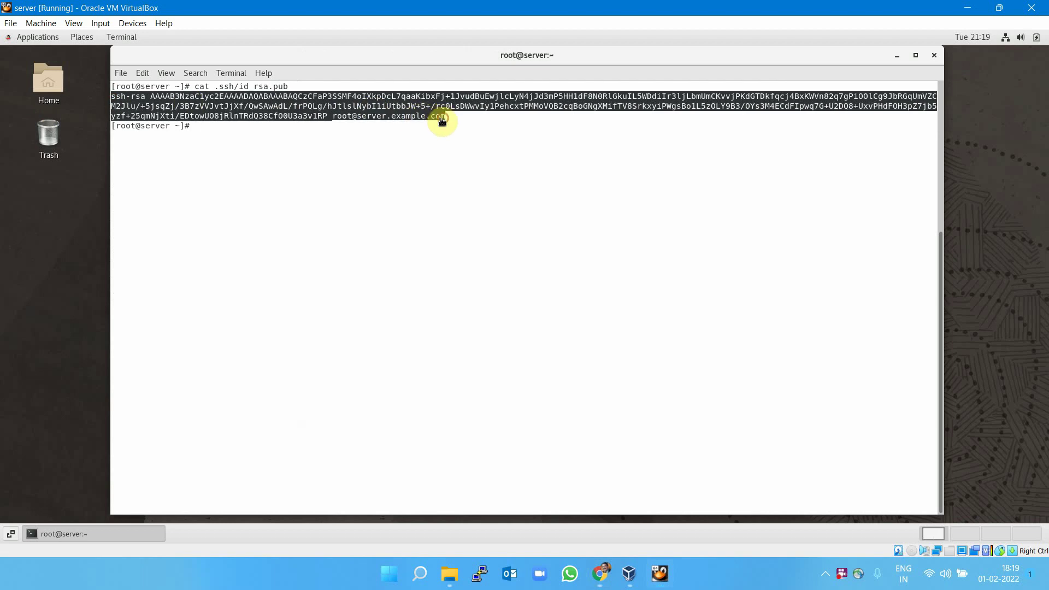
right_click(304, 105)
left_click(311, 111)
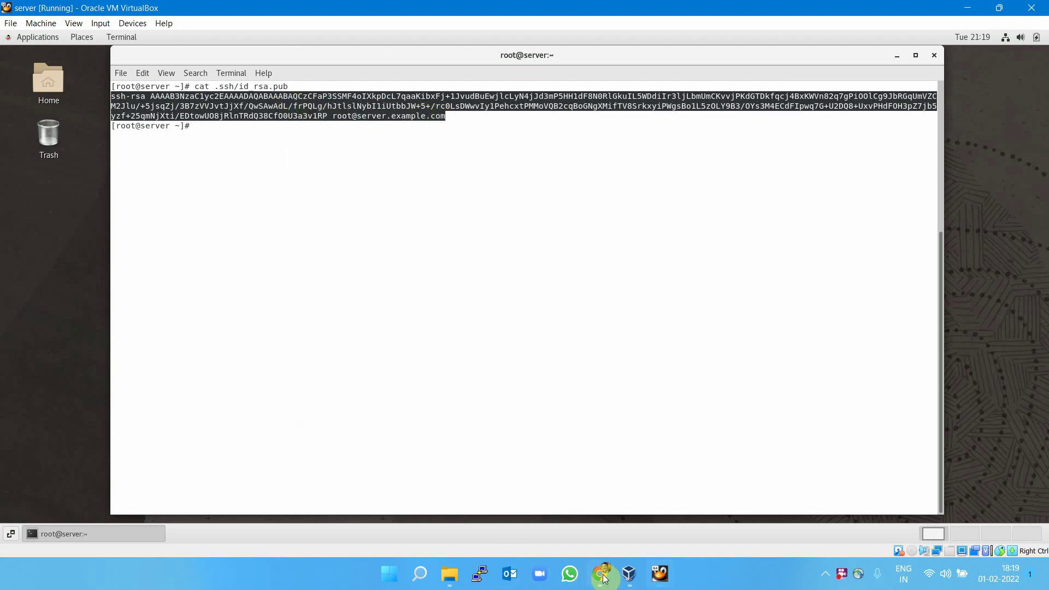
mouse_move(600, 574)
left_click(547, 492)
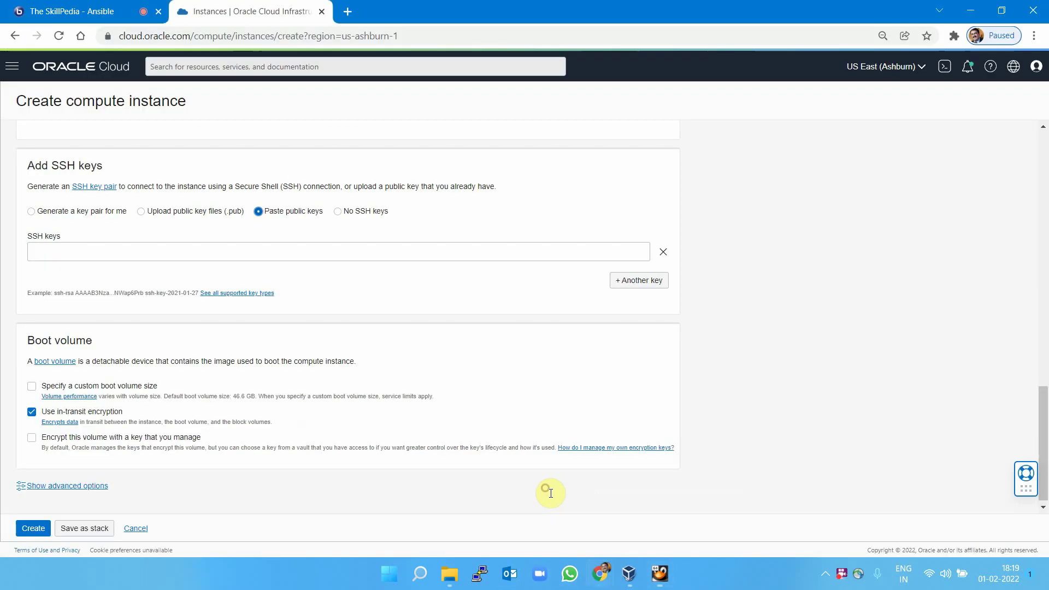
Paste the VM's public SSH key into the SSH keys field and create instance tsp-inst1.
left_click(149, 255)
key("ctrl+v")
left_click(773, 246)
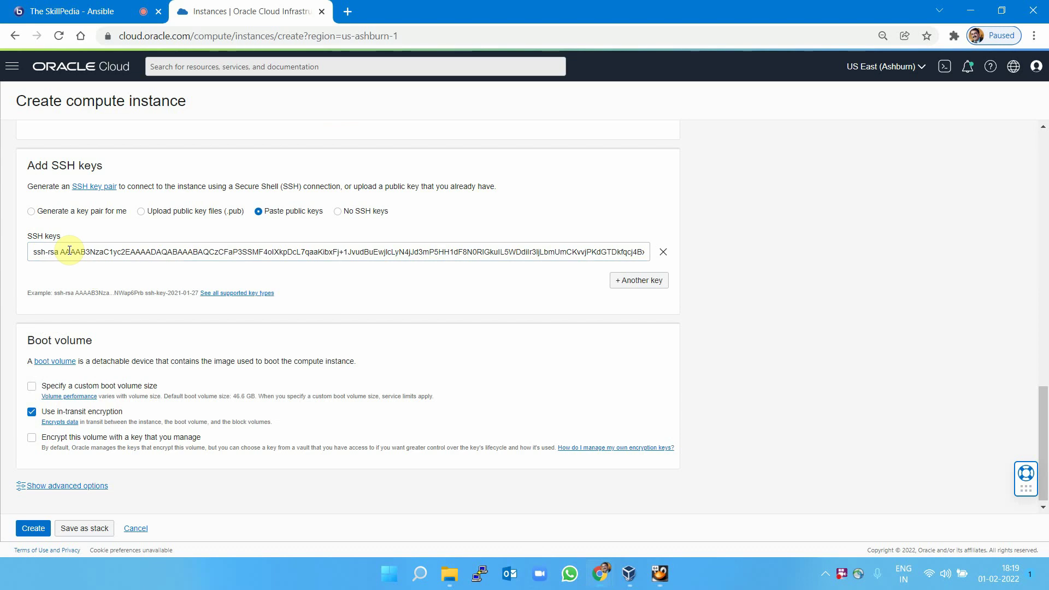
left_click(33, 528)
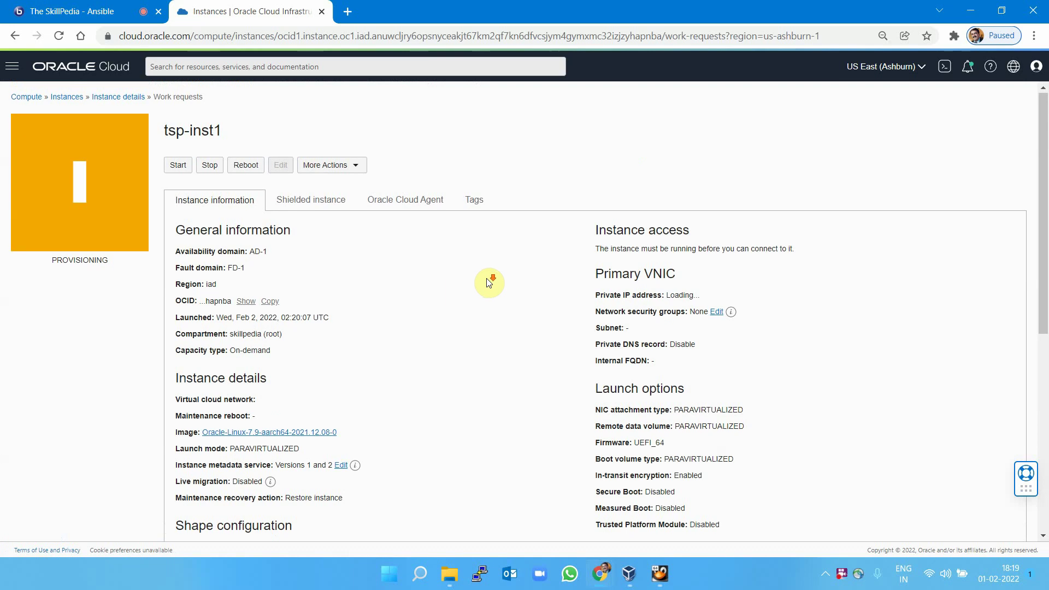
Copy the new instance's public IP address 129.213.30.23.
scroll(487, 281, "down", 3)
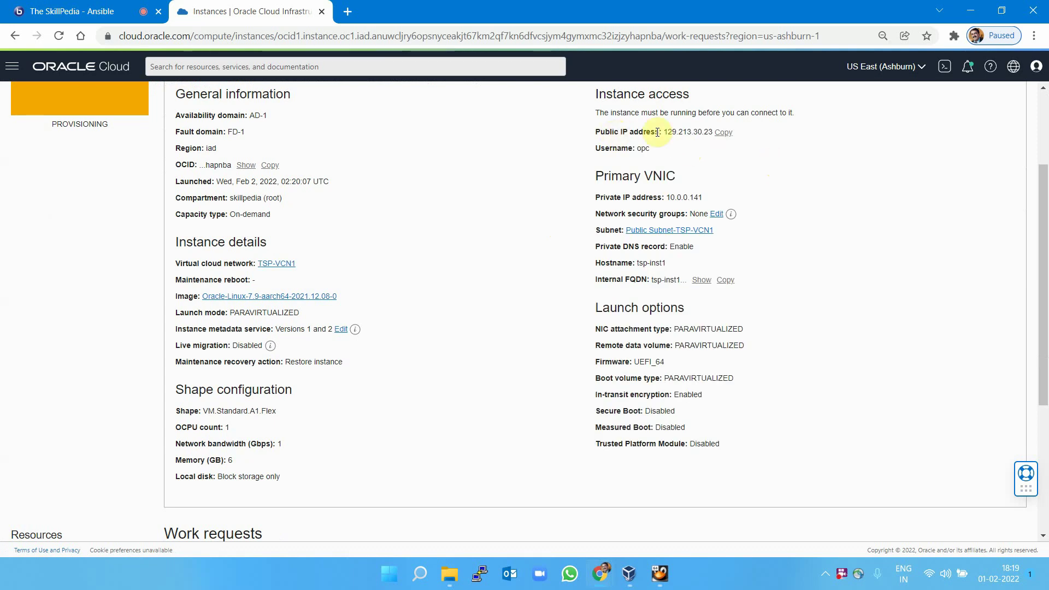
left_click(724, 133)
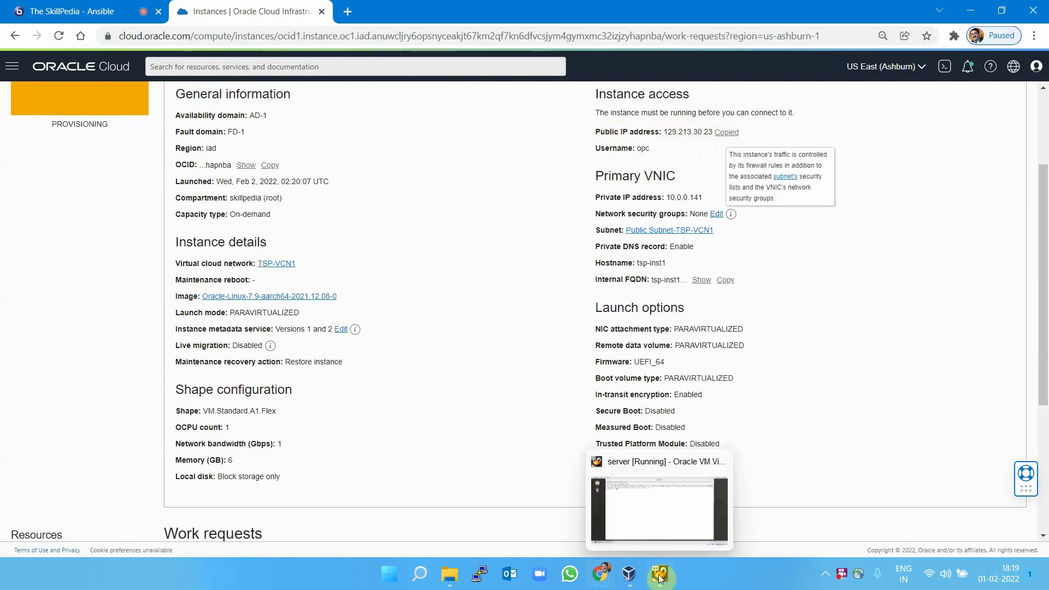
left_click(653, 491)
Run 'ping 129.213.30.23' in the server VM terminal, pasting in the copied IP.
type("ping")
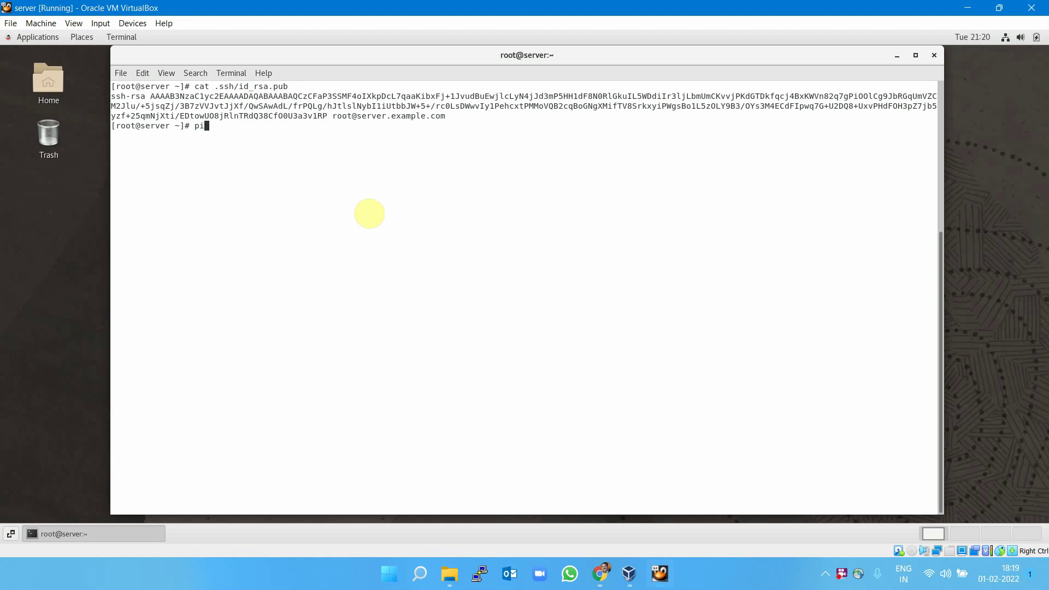
right_click(372, 149)
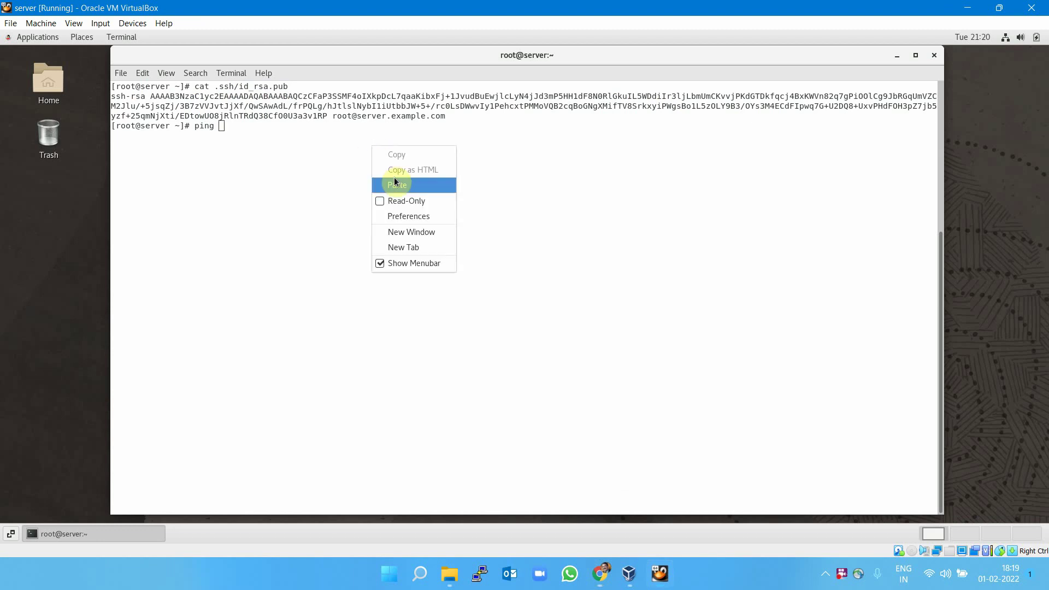
left_click(396, 184)
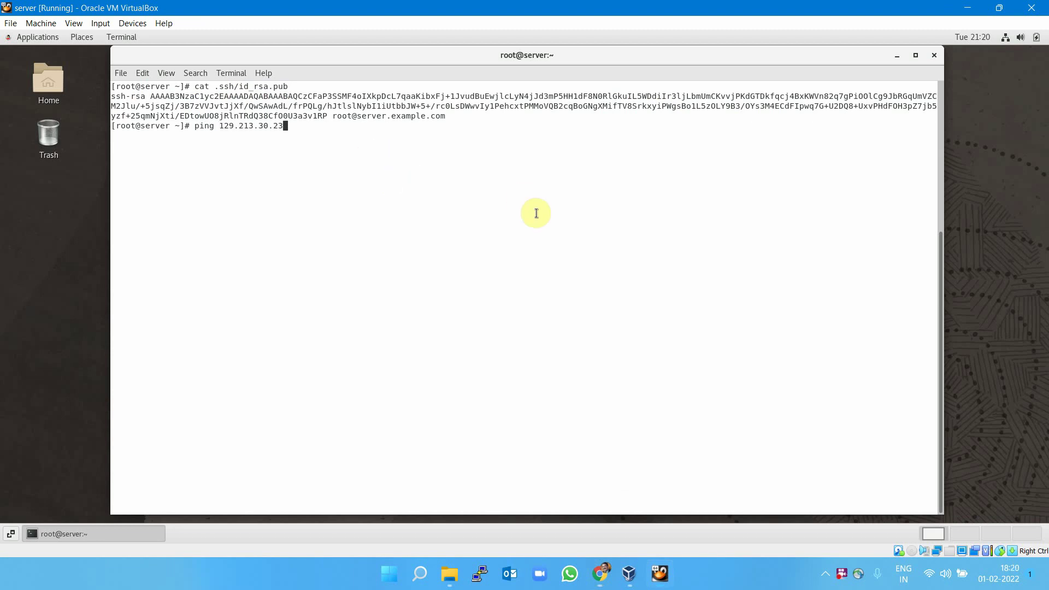
key("Return")
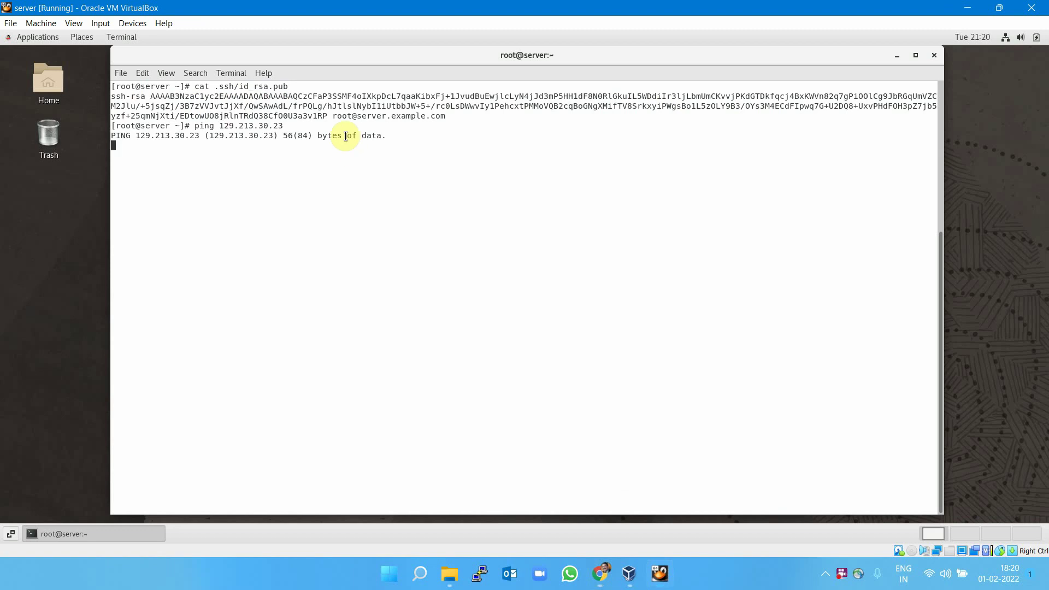
left_click(600, 574)
Inspect Public Subnet-TSP-VCN1's Default Security List ingress rules, highlighting the all-ICMP rule.
left_click(546, 473)
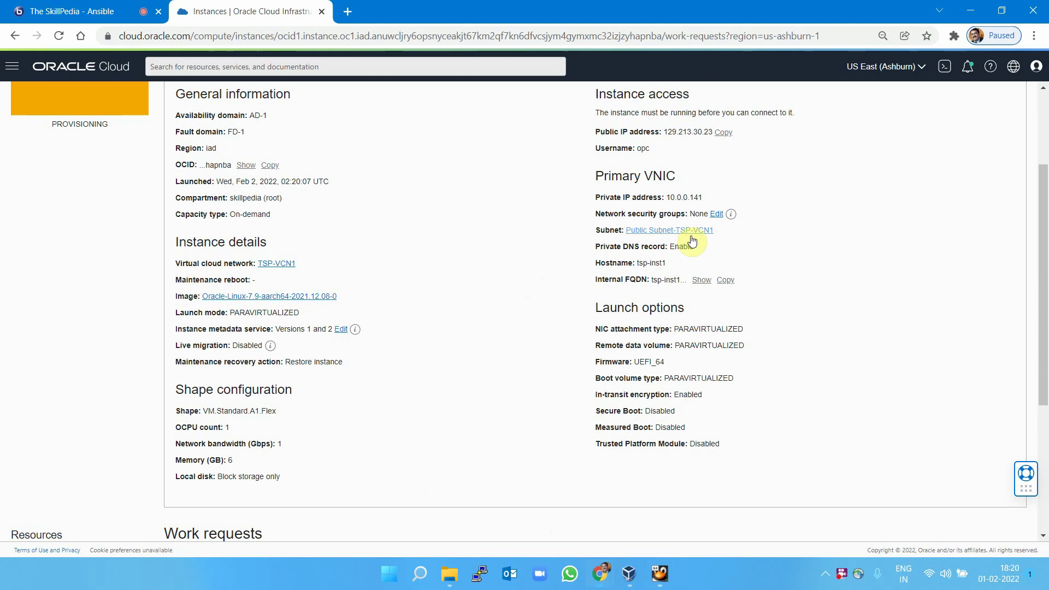
left_click(674, 236)
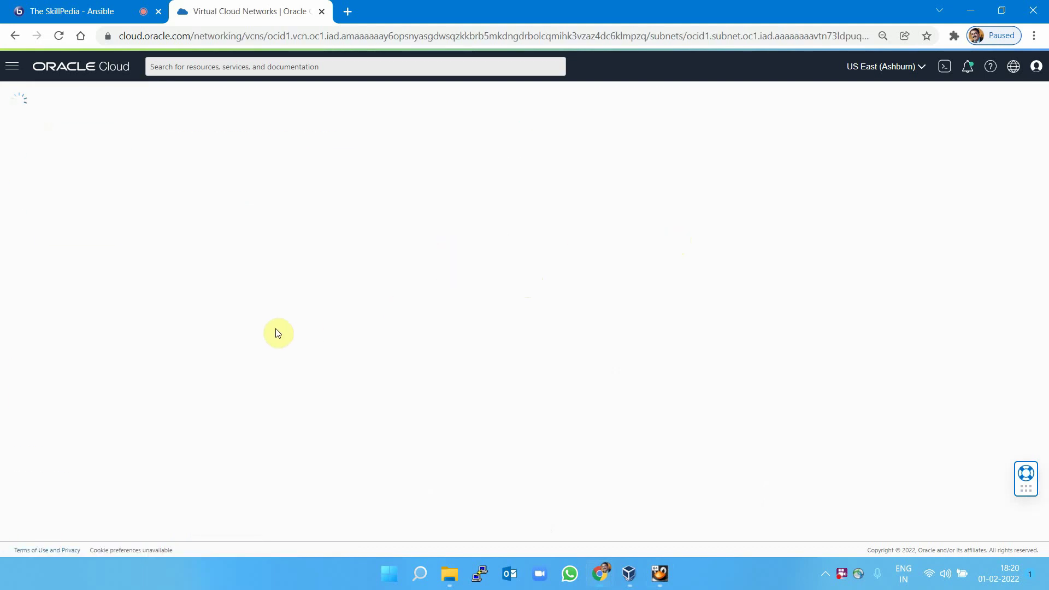
left_click(257, 434)
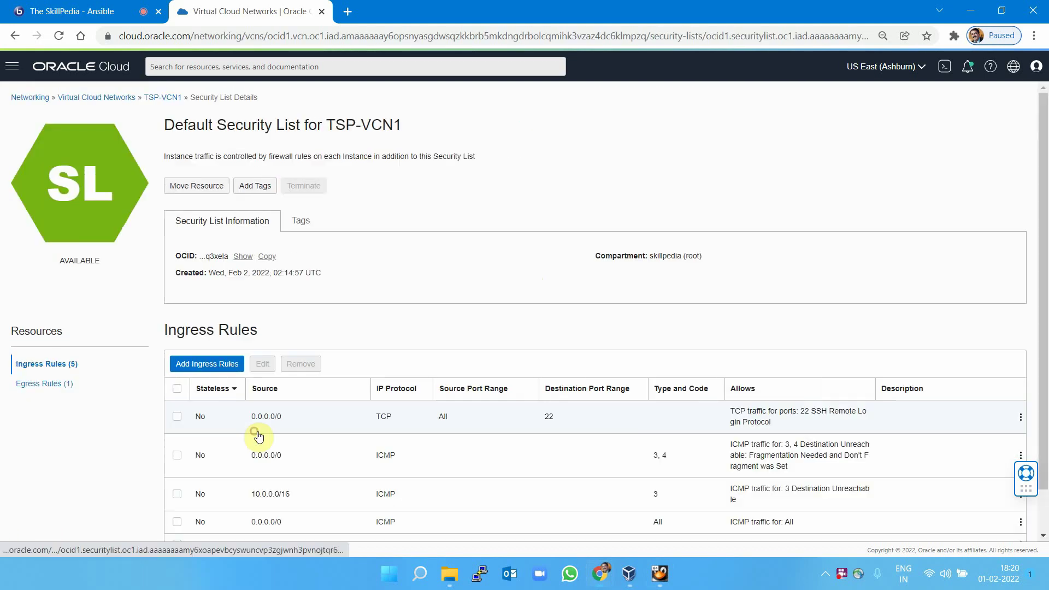
scroll(553, 350, "down", 1)
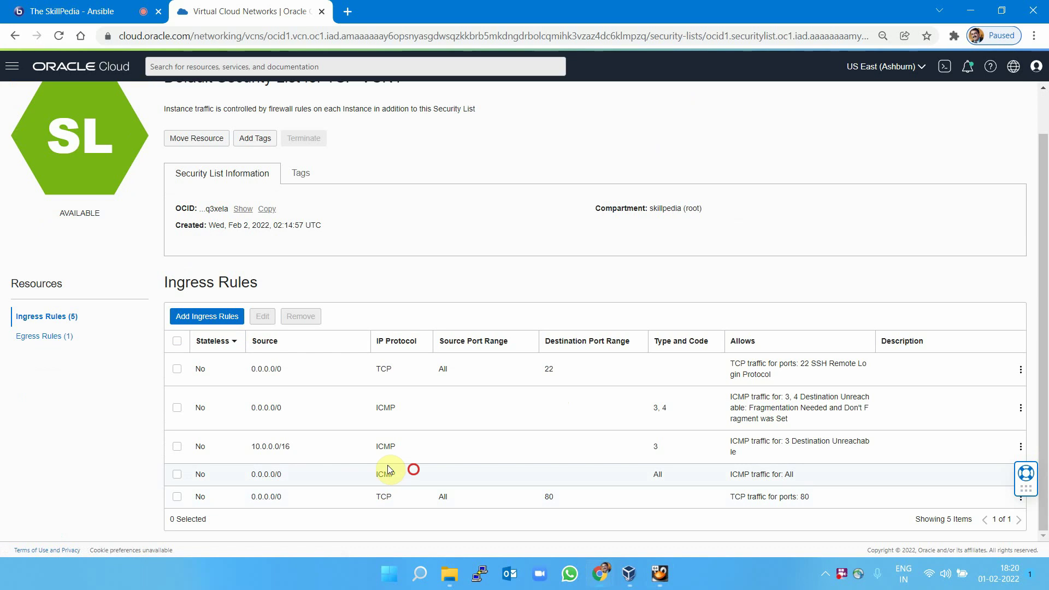
left_click_drag(374, 469, 677, 480)
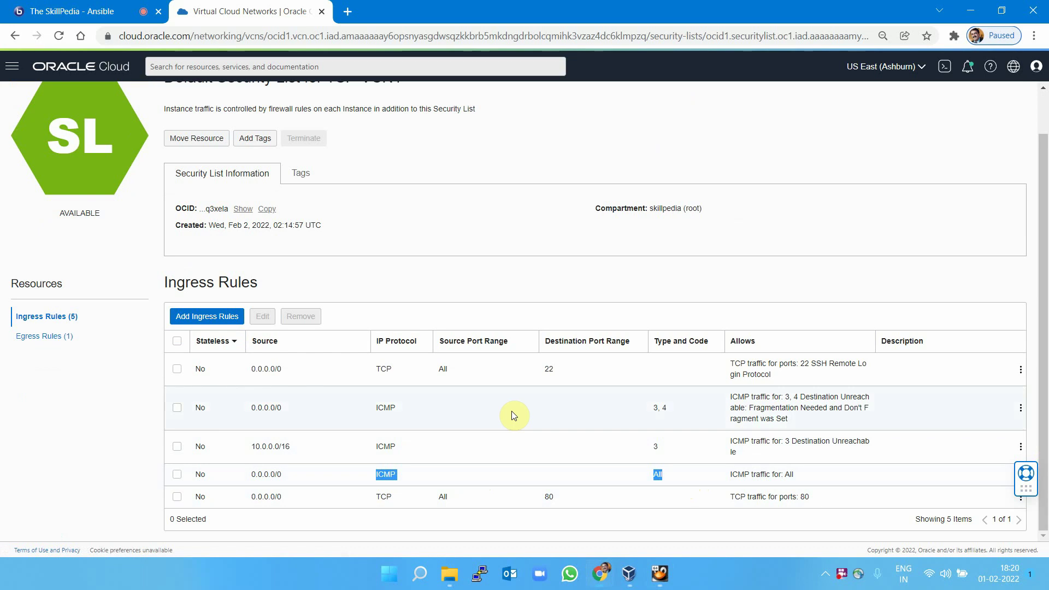
left_click_drag(160, 282, 258, 282)
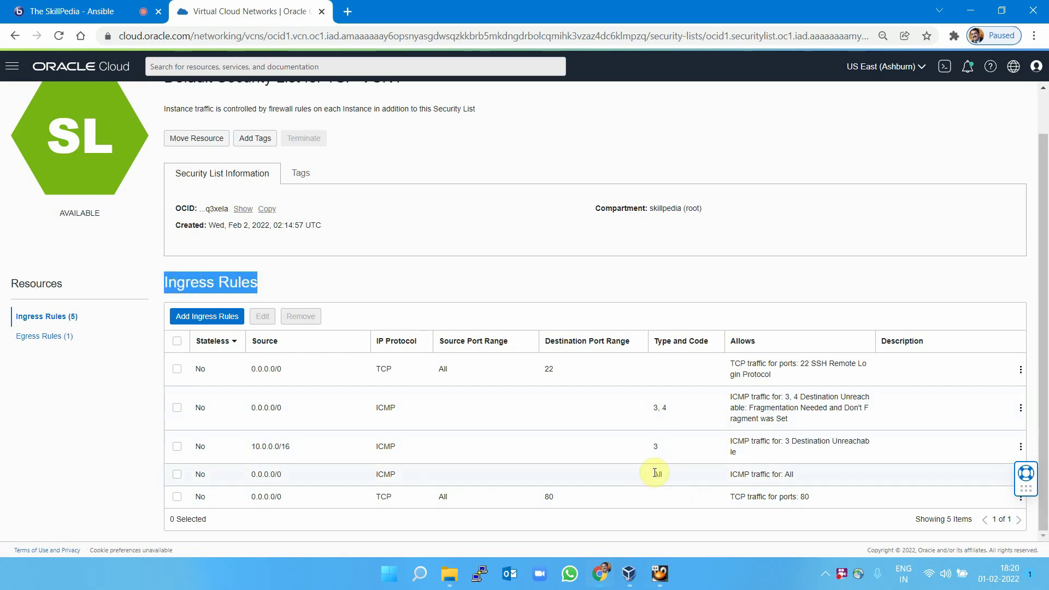
scroll(405, 238, "up", 2)
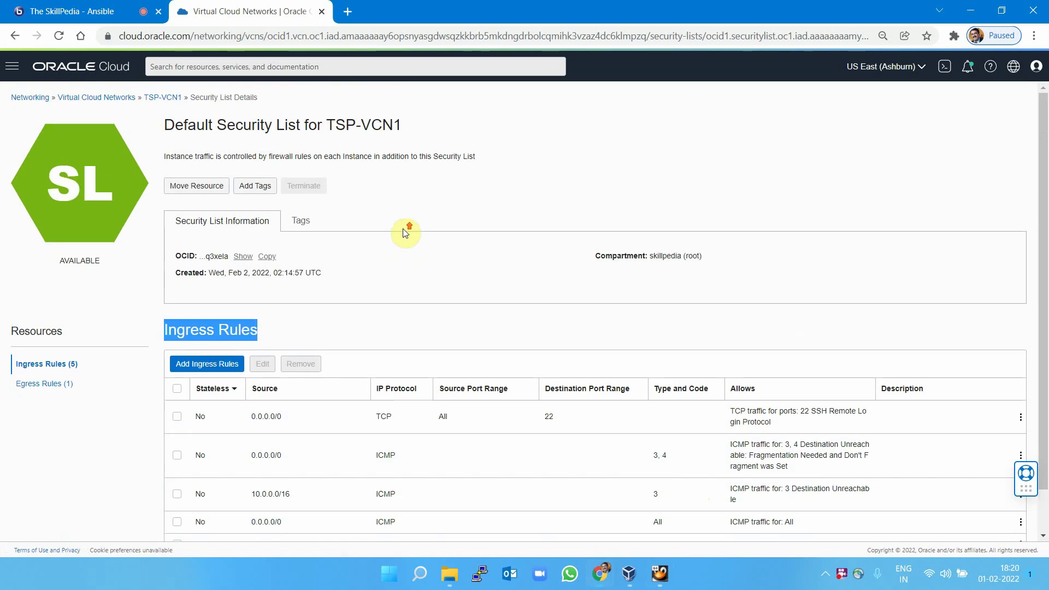
Navigate through the main menu to Compute > Instances.
left_click(12, 66)
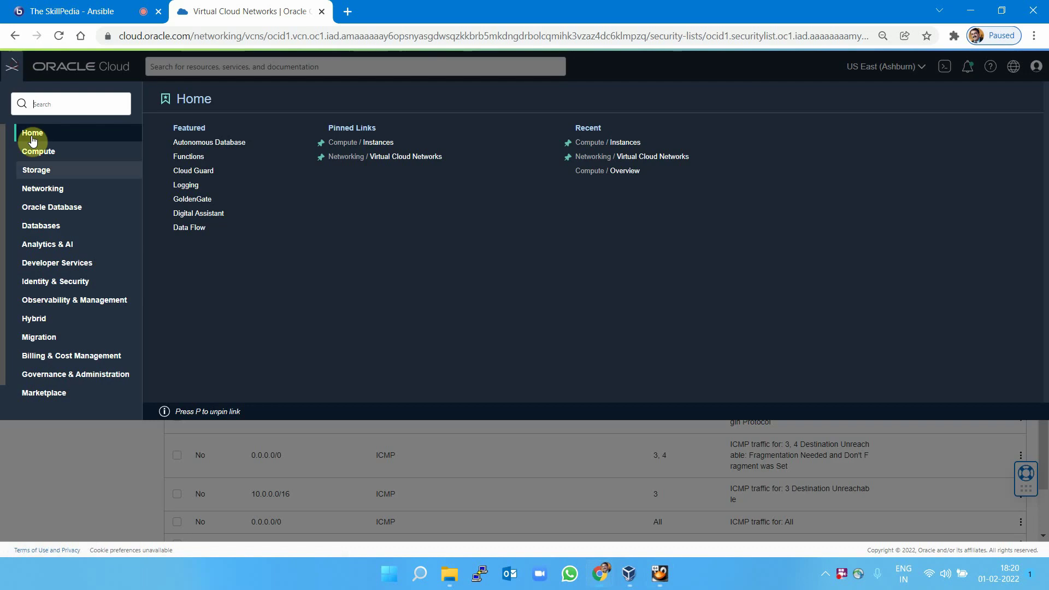
left_click(44, 162)
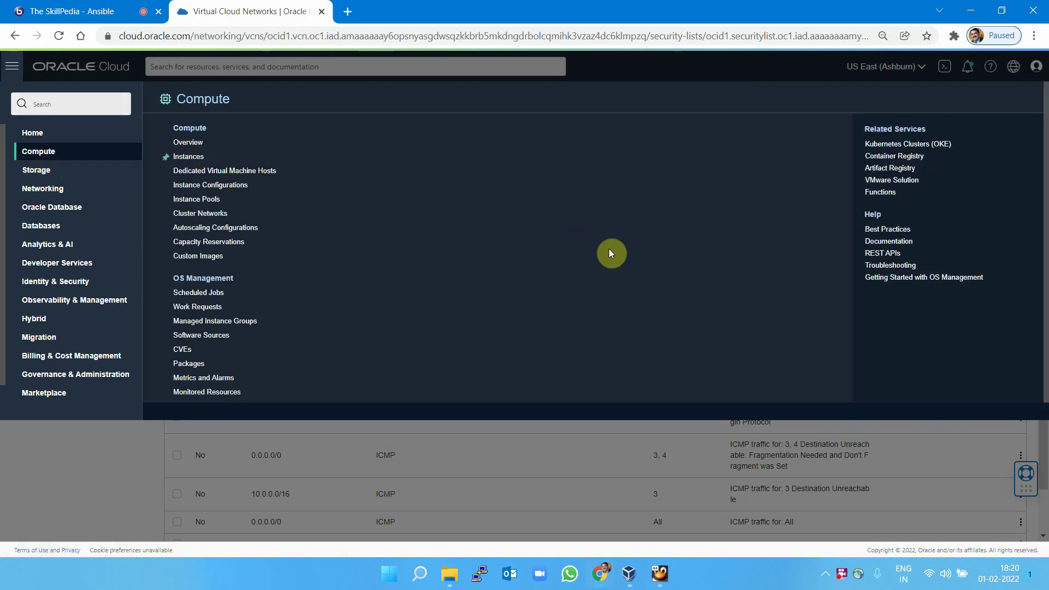
left_click(189, 156)
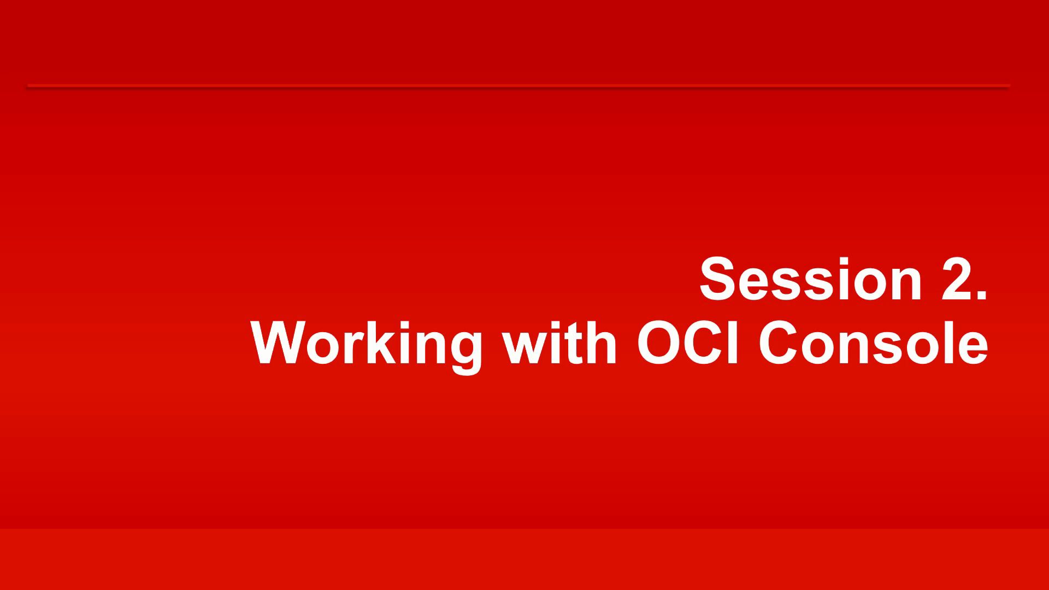
Advance the slideshow to the Agenda slide.
key("Right")
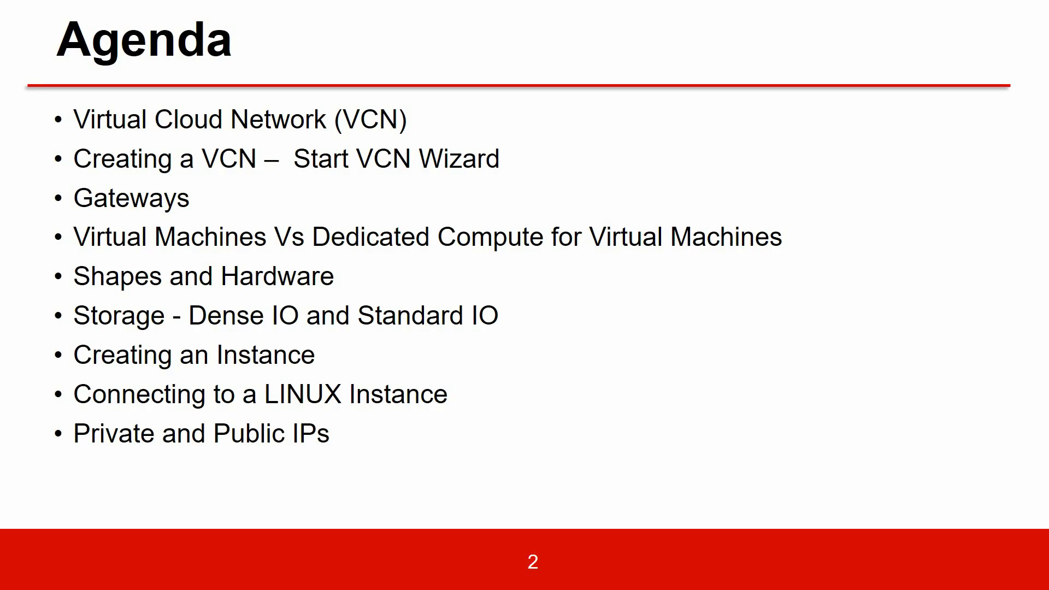
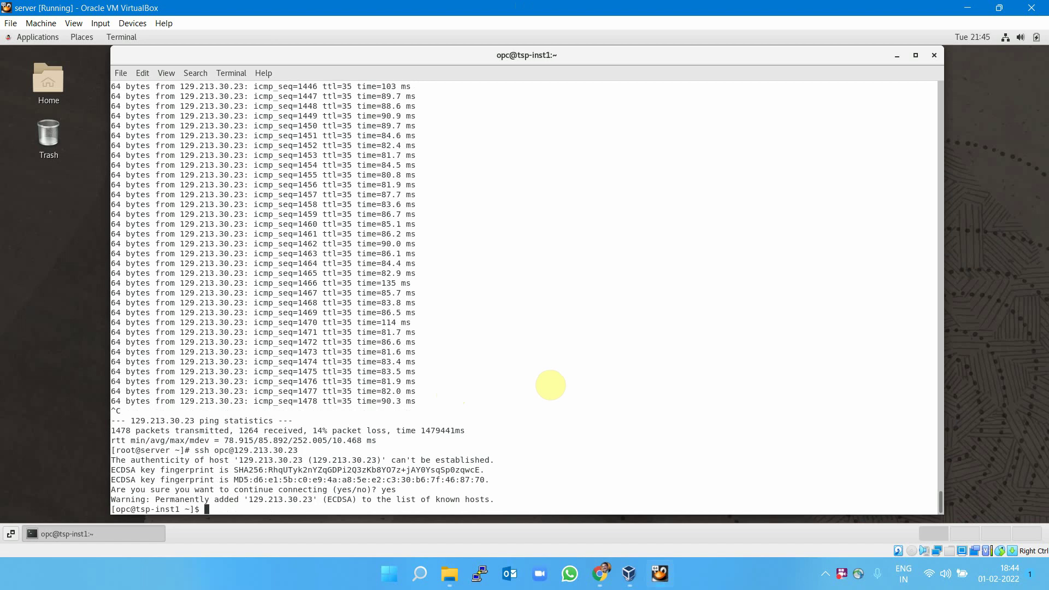
Clear the terminal at the tsp-inst1 prompt after logging in as opc.
type("clear")
key("Return")
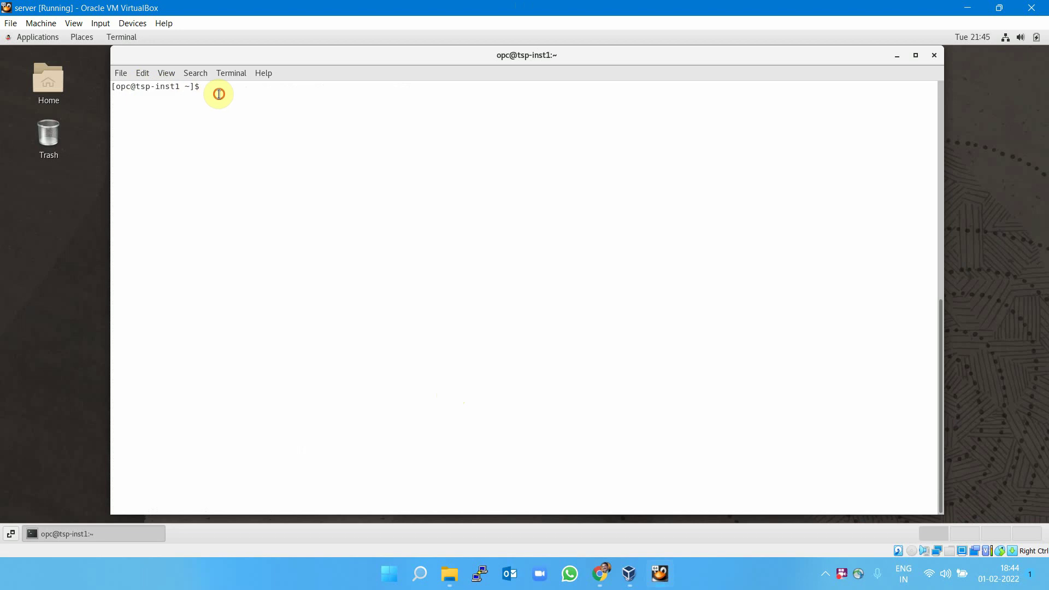
Become root with sudo su - and install httpd, git and wget, confirming with y.
type("sudo ")
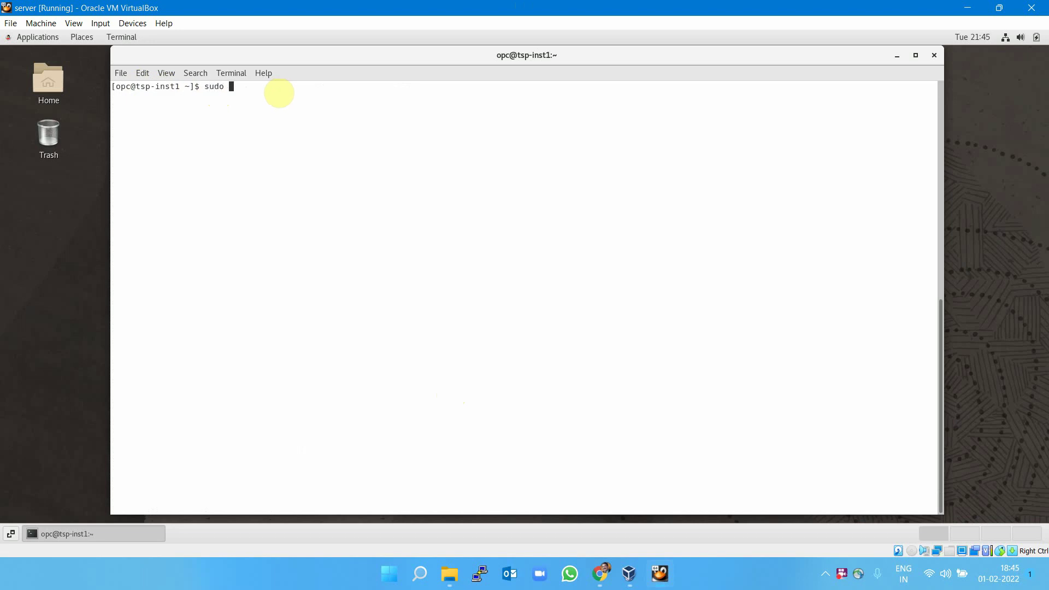
type("su -")
key("Return")
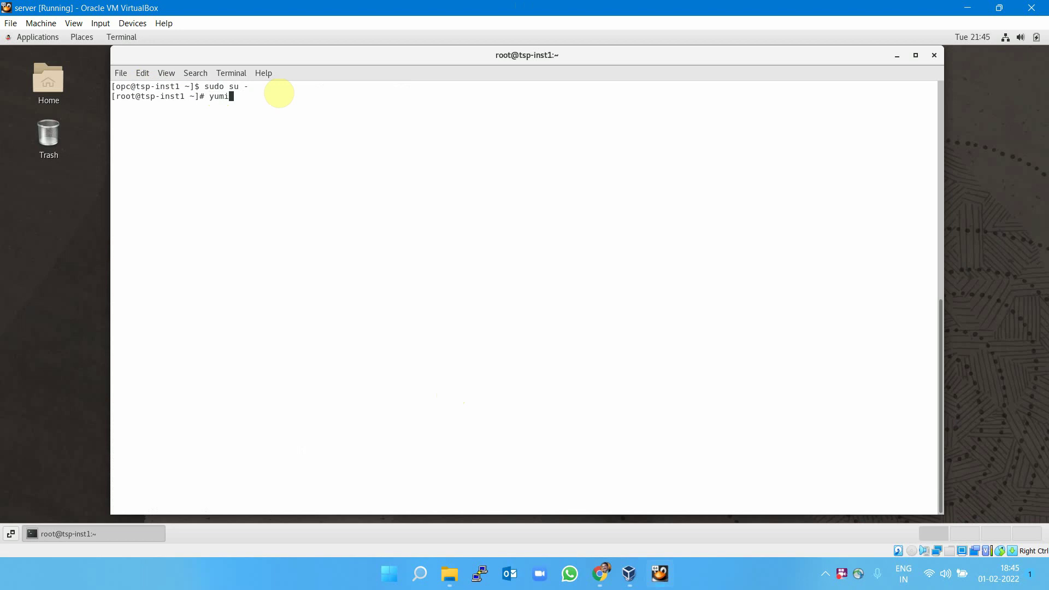
type("yum install httpd git wget")
key("Return")
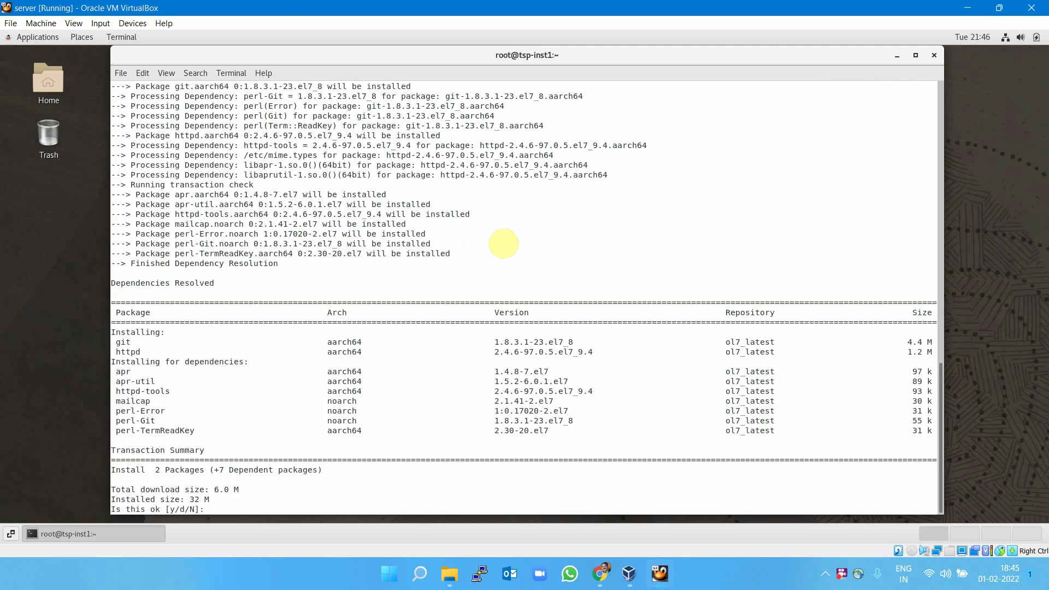
type("y")
key("Return")
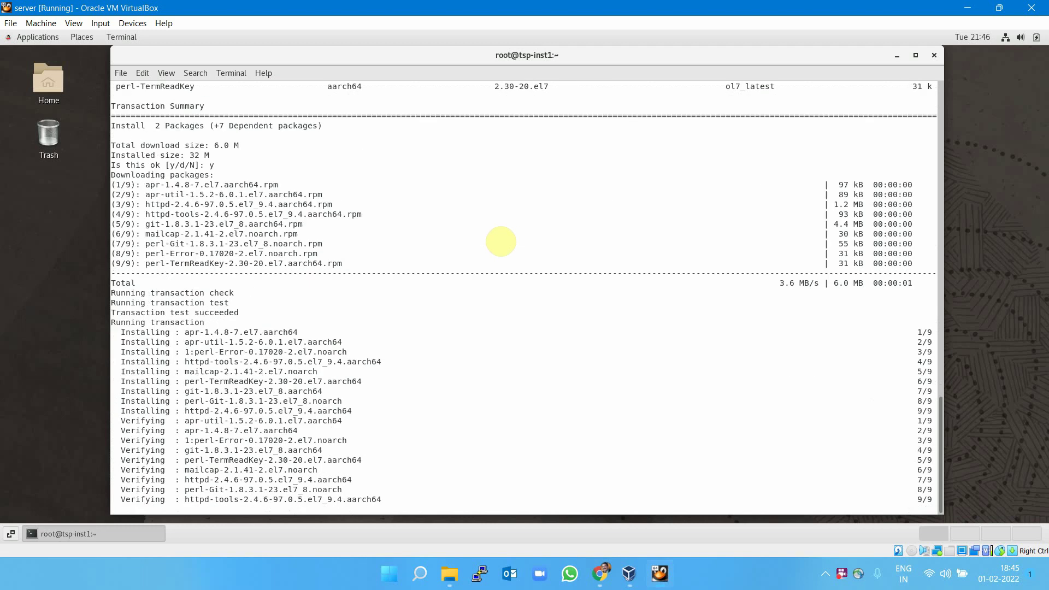
Clear the screen and begin typing the systemctl start httpd command.
type("clear")
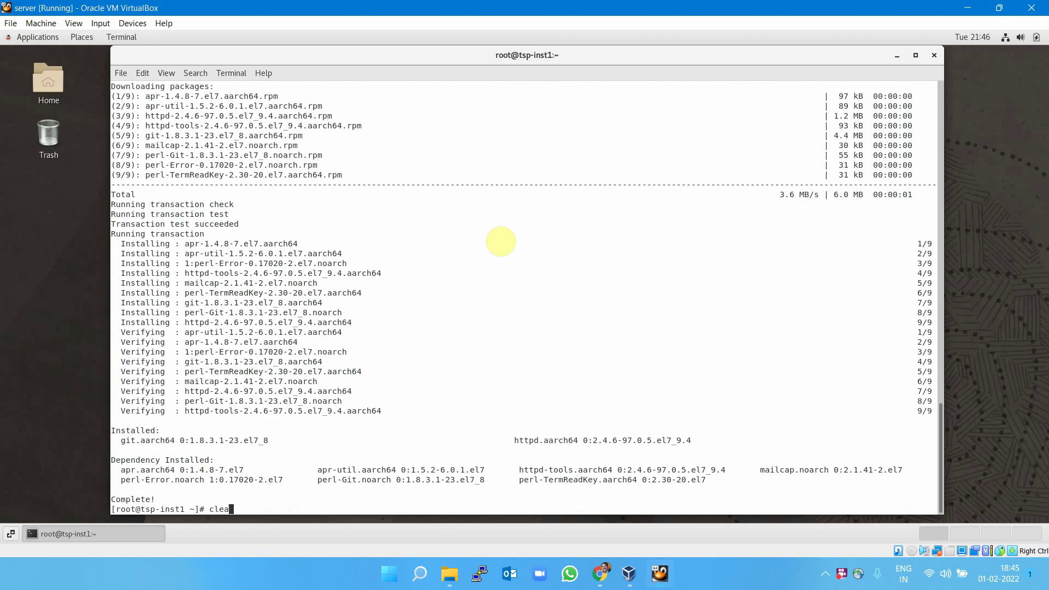
key("Return")
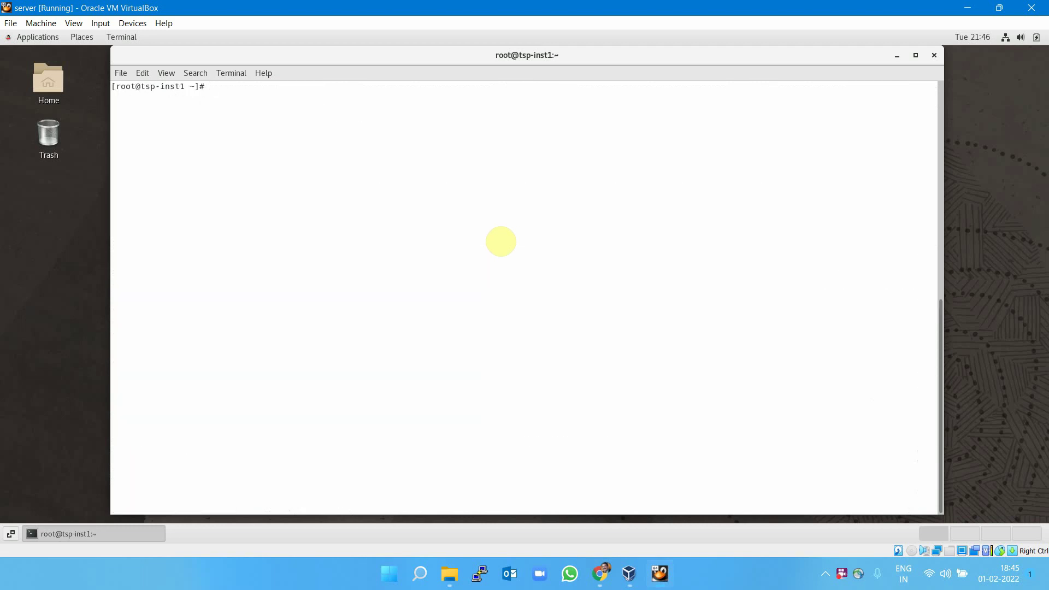
type("systemctl start htt")
Start and enable httpd, then check its status shows active (running).
key("Return")
key("Up")
key("Left")
key("Left")
key("Left")
key("Left")
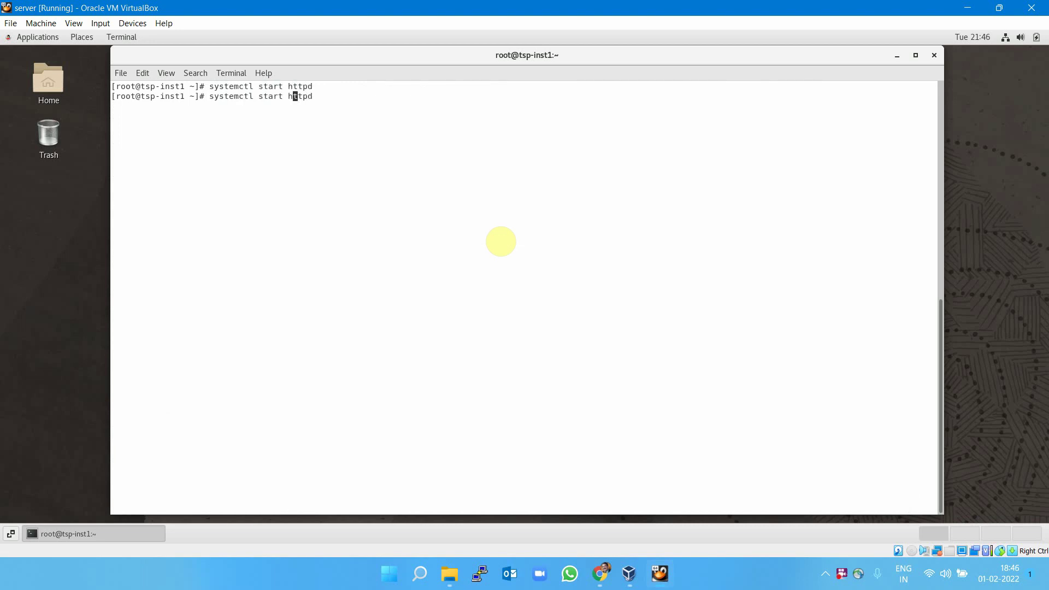
key("BackSpace")
key("BackSpace")
key("BackSpace")
key("BackSpace")
key("BackSpace")
type("enable")
key("Return")
key("Up")
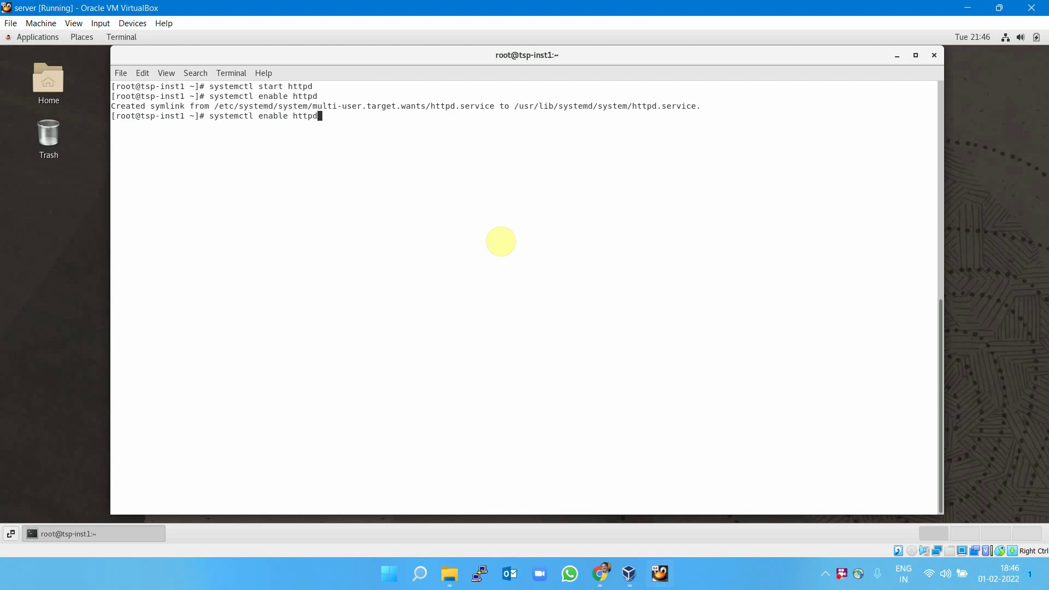
key("Left")
key("Left")
key("Left")
key("Left")
key("Left")
key("BackSpace")
key("BackSpace")
key("BackSpace")
key("BackSpace")
key("BackSpace")
key("BackSpace")
type("status")
key("Return")
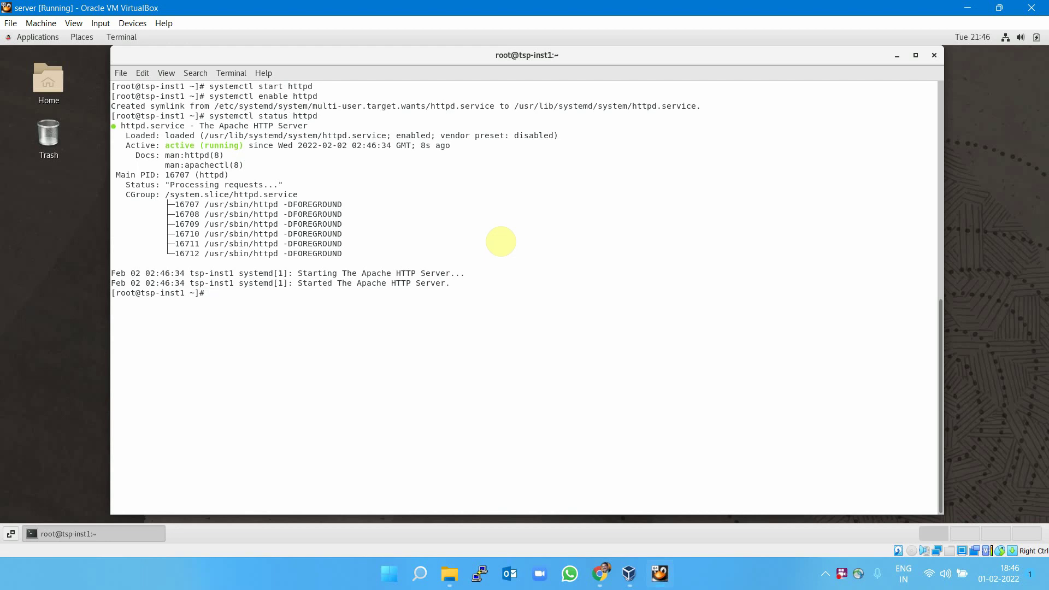
Partially type a firewall-cmd --permanent --add-port command, then open a new terminal tab with ssh opc@ typed.
type("firewall-cmd --permanent --add")
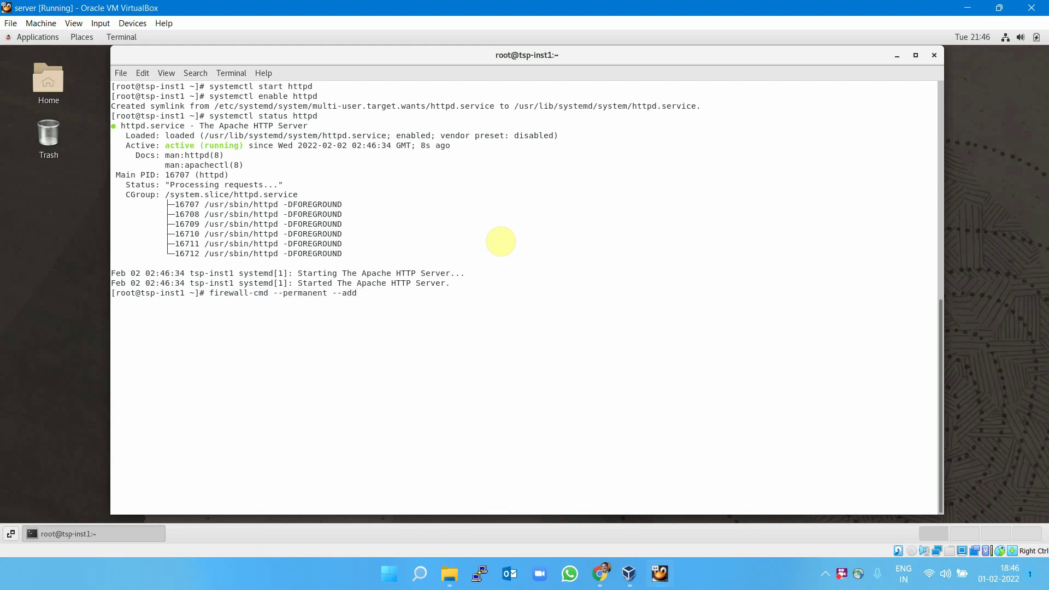
type("-port=80/tcp")
left_click(121, 73)
left_click(126, 88)
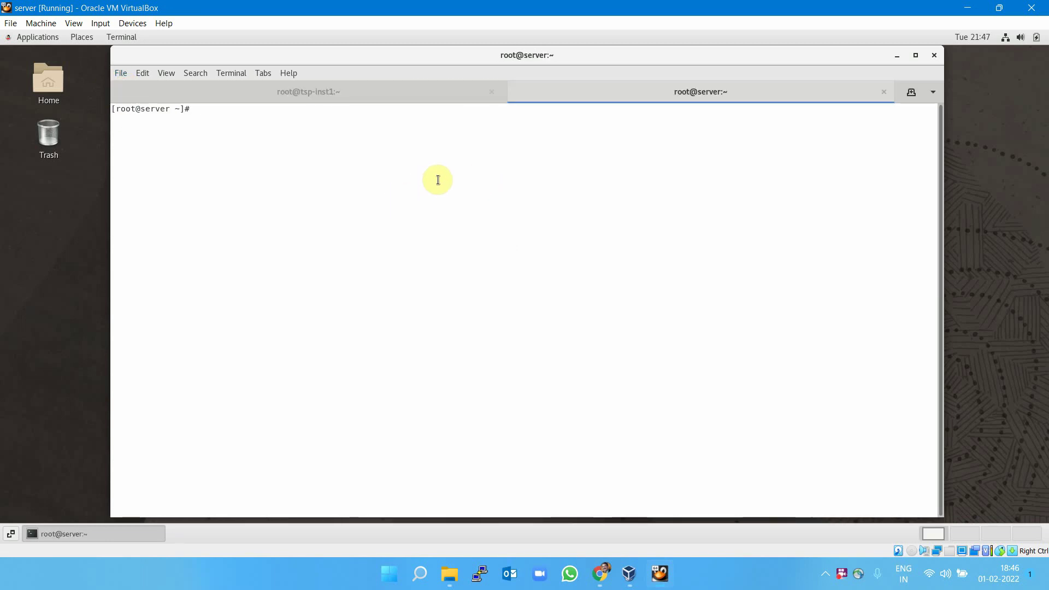
type("ssh opc@")
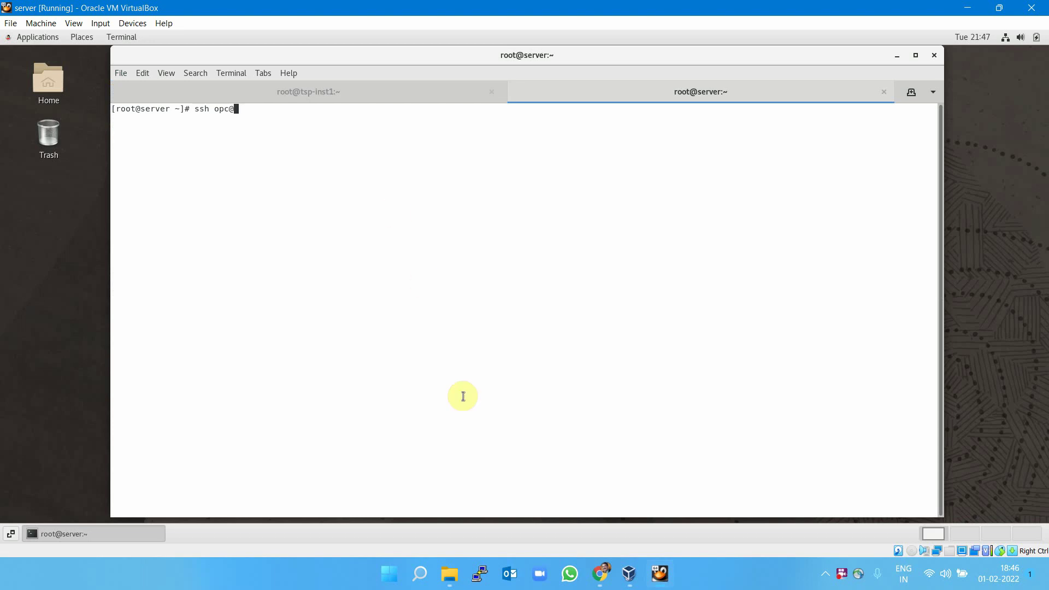
left_click(600, 574)
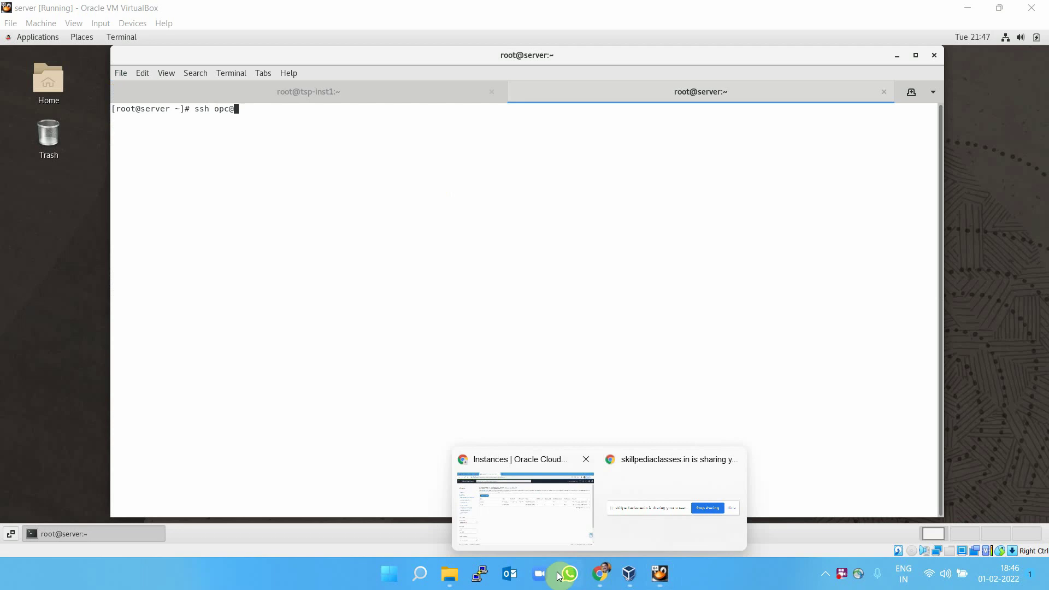
Copy tsp-inst1's public IP 129.213.30.23 and load it in a new Chrome tab.
left_click(530, 508)
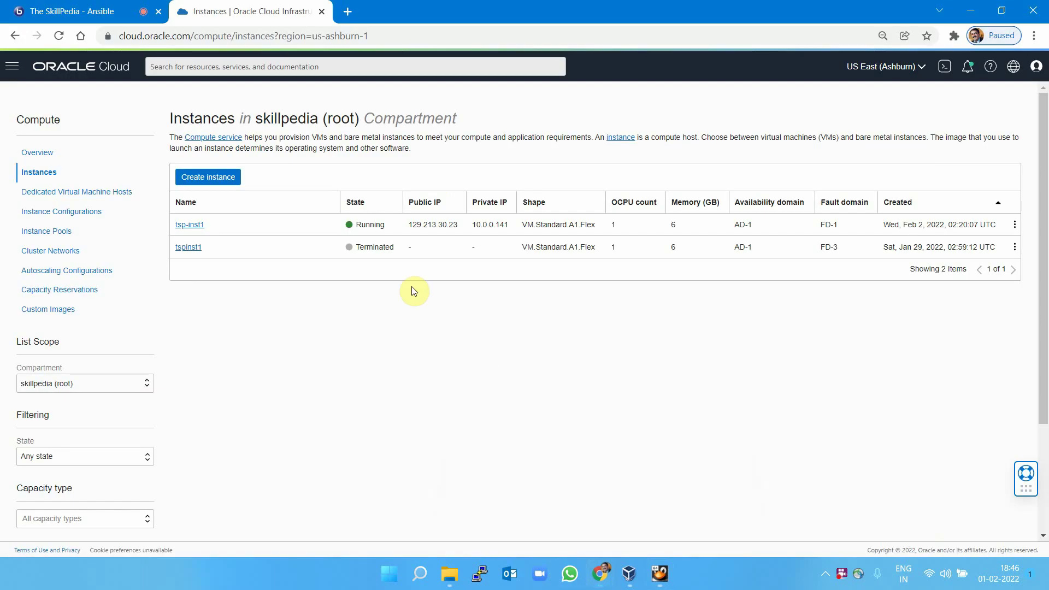
double_click(414, 225)
key("ctrl+c")
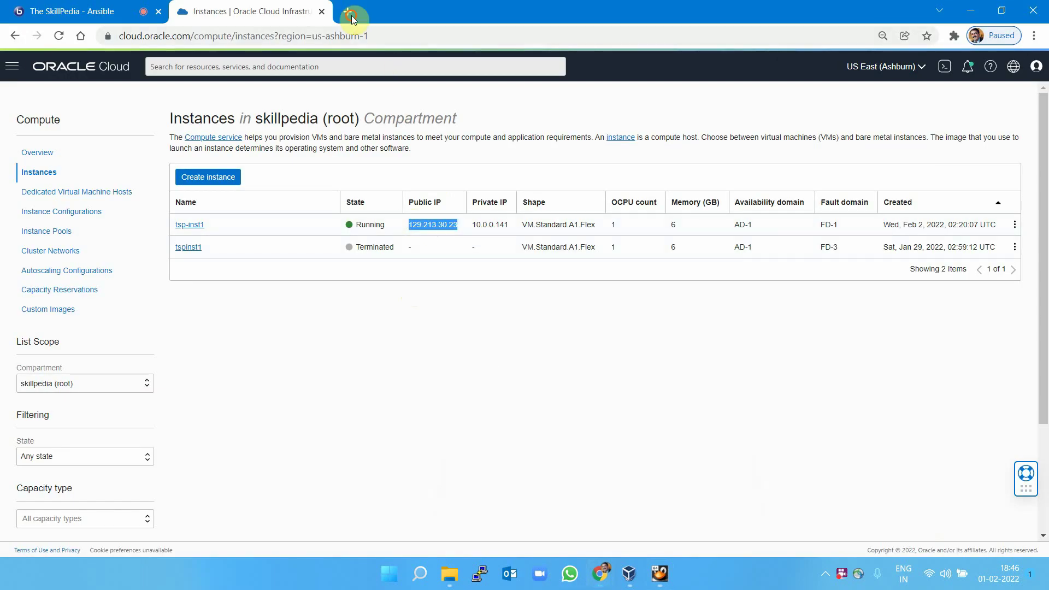
left_click(347, 11)
key("ctrl+v")
key("Return")
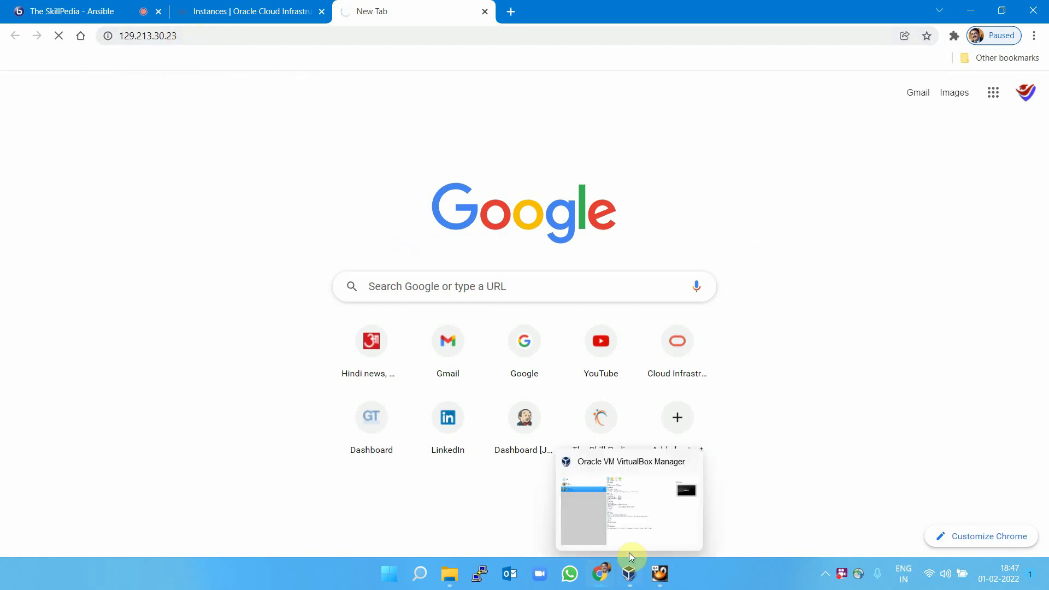
mouse_move(659, 577)
left_click(661, 521)
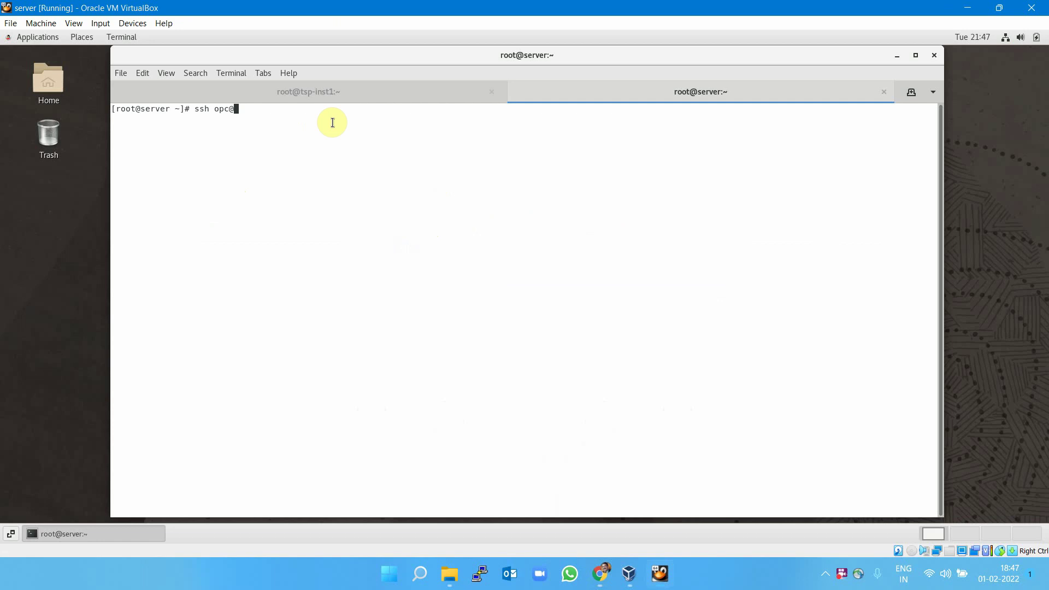
SSH as opc to 129.213.30.23 and switch to root with sudo su -.
right_click(333, 122)
left_click(356, 160)
key("Return")
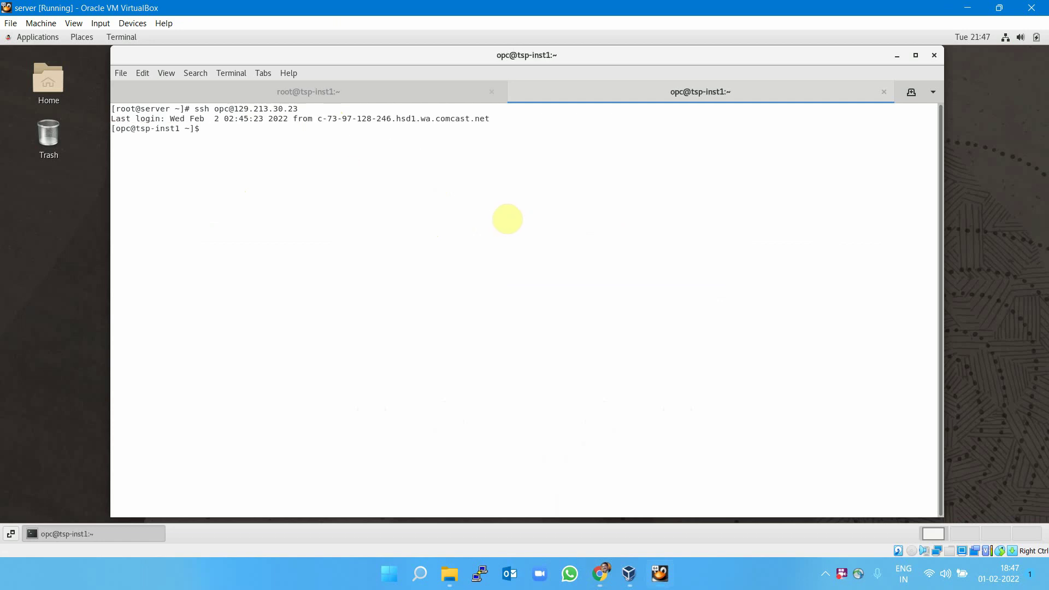
type("sudo su -")
key("Return")
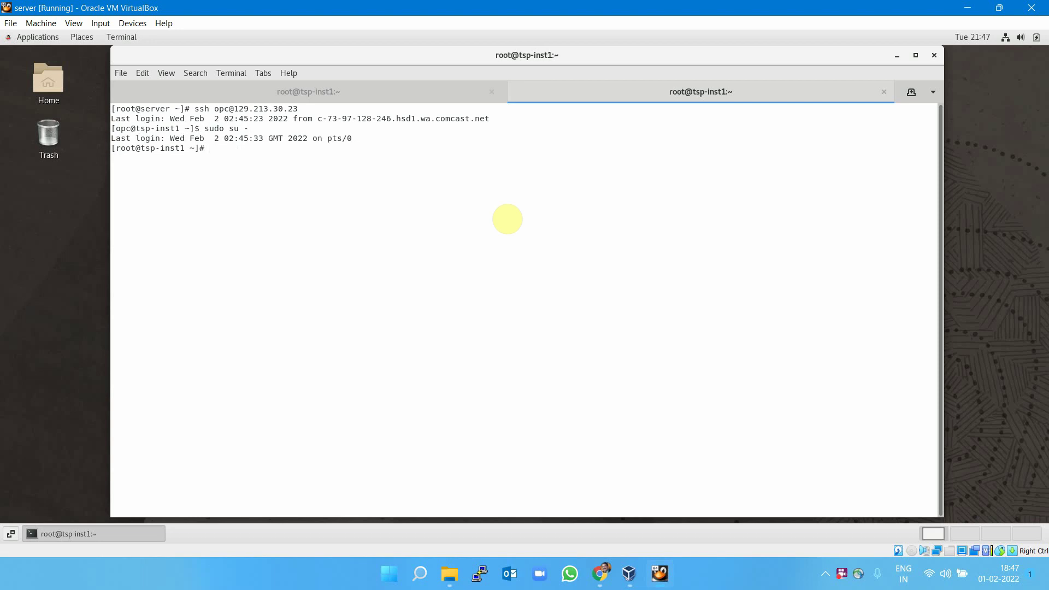
Create /var/www/html/index.html with the heading 'Hello Team. Welcome to OCI IaC Training' and save it.
type("cd /var/www/html/")
key("Return")
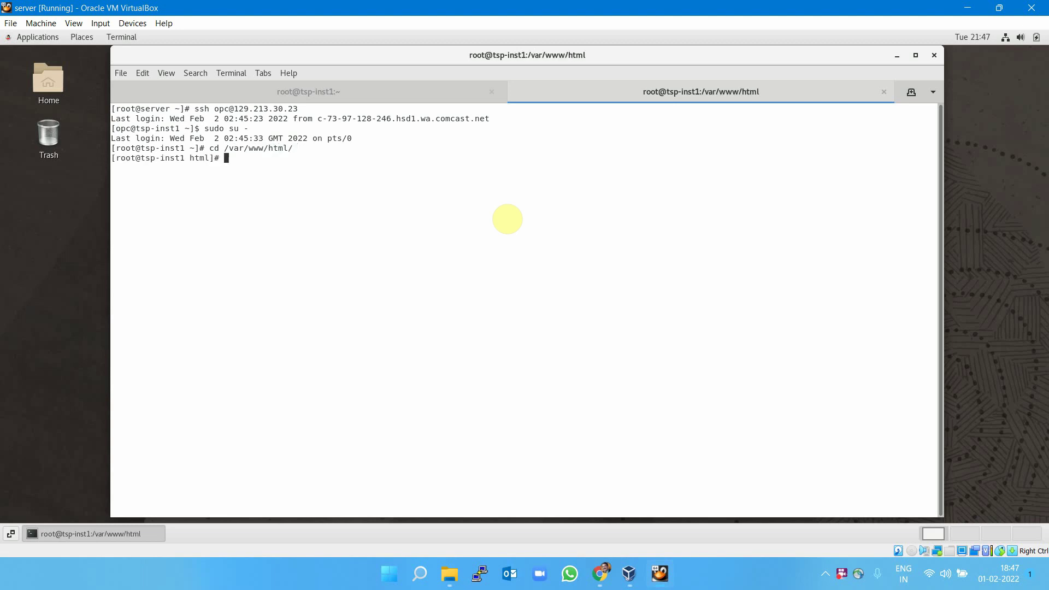
type("vi index.html")
key("Return")
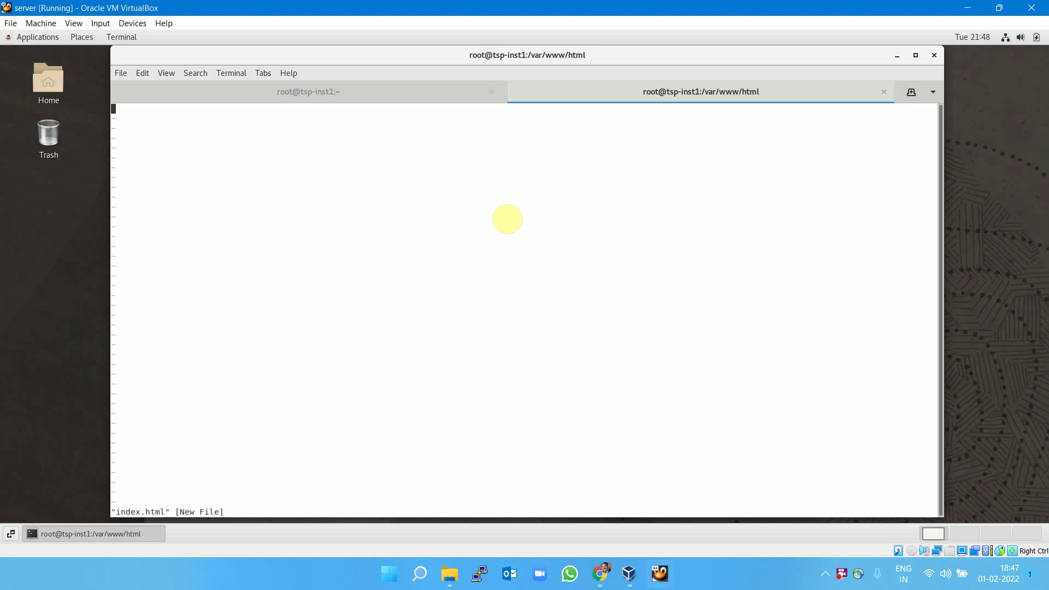
type("i")
type("<h1> Hello")
type(" T")
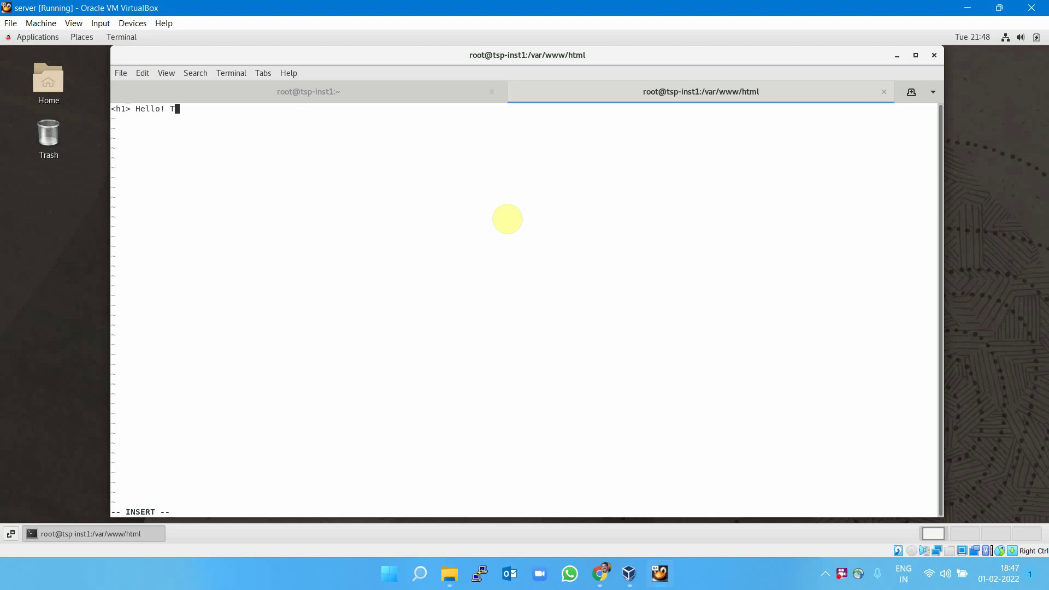
type("eam. Welcome to OCI IaC Training </h1")
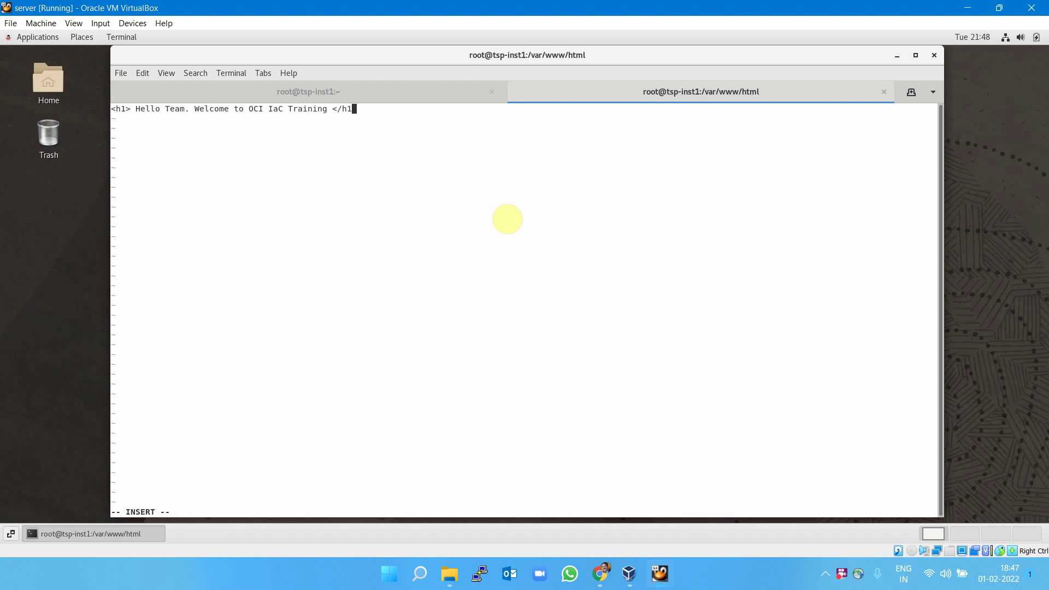
type(">")
key("Escape")
type(":wq")
key("Return")
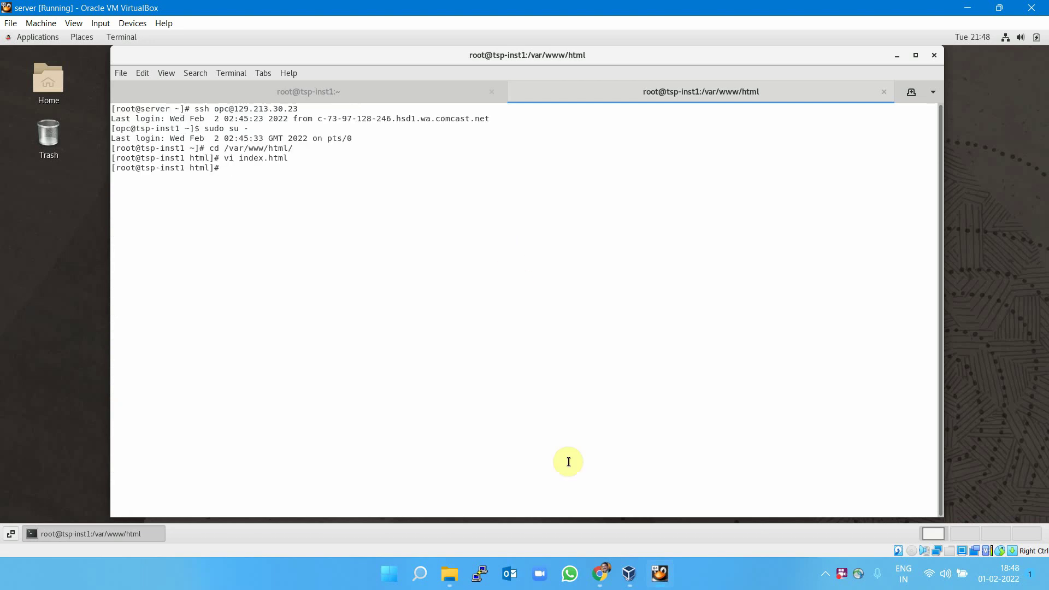
mouse_move(600, 574)
left_click(548, 492)
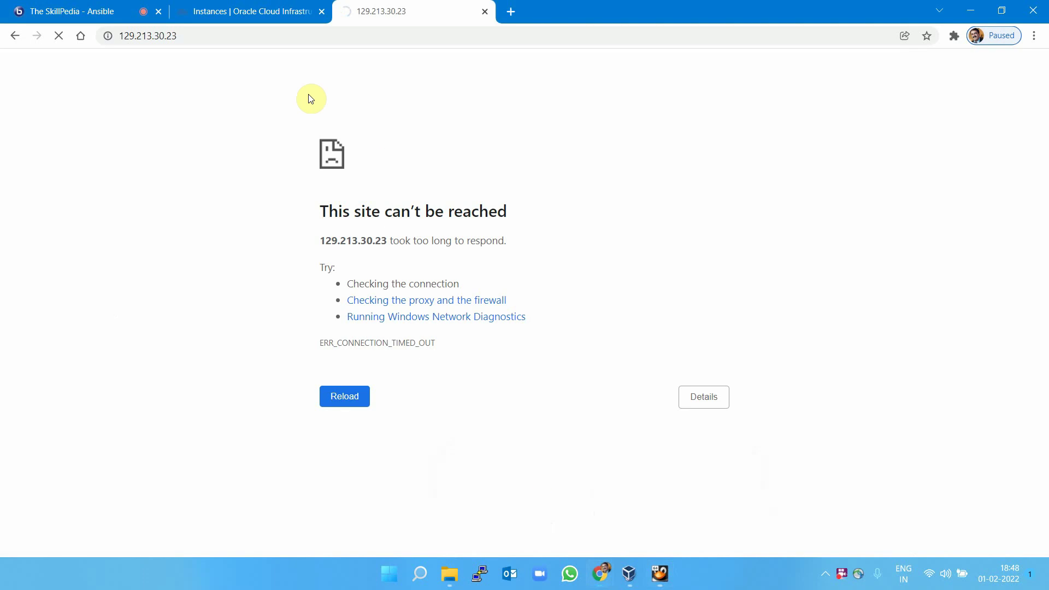
Retry loading 129.213.30.23 in Chrome.
left_click(254, 36)
key("Return")
mouse_move(660, 574)
left_click(643, 501)
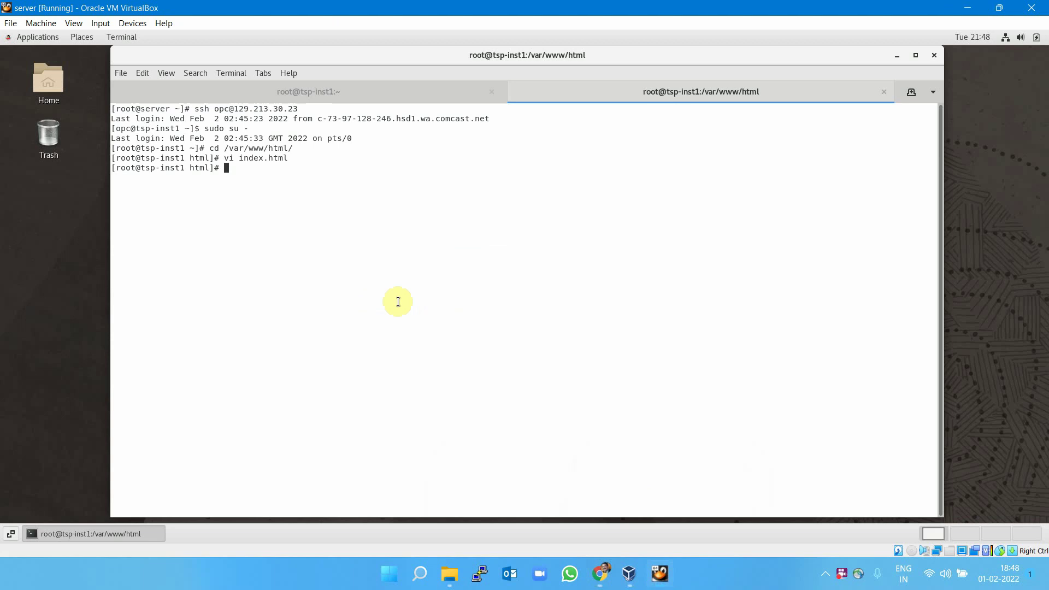
Permanently open port 80/tcp in tsp-inst1's firewall and reload the firewall rules.
left_click(241, 93)
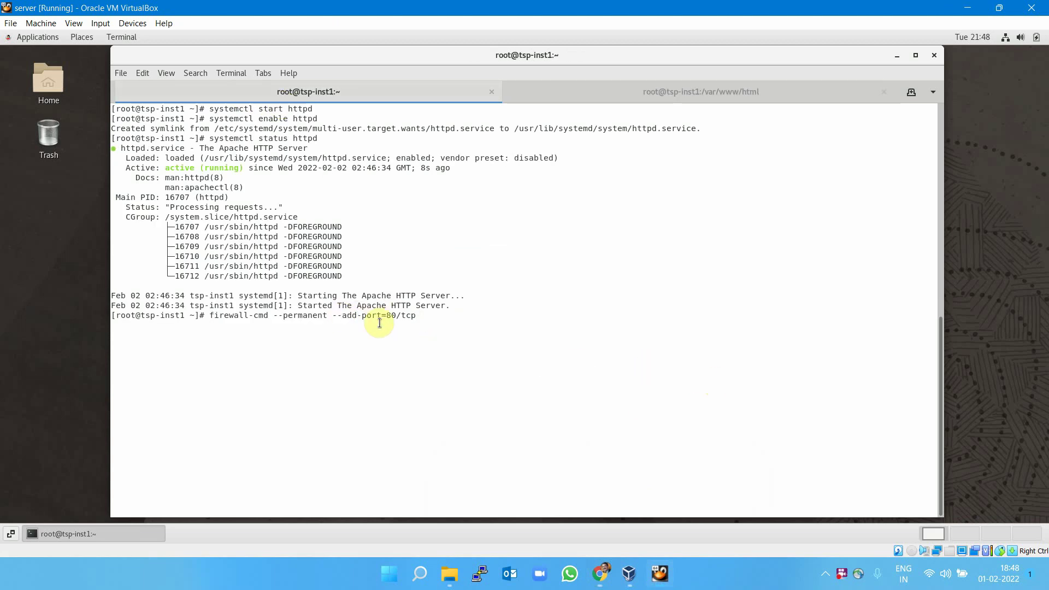
key("Return")
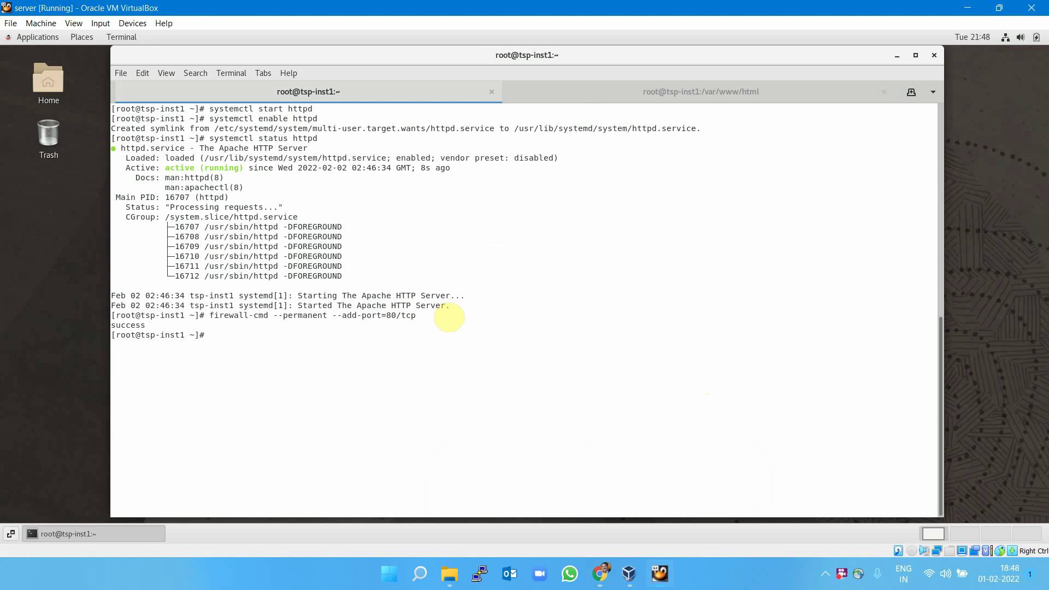
key("Up")
key("BackSpace")
key("BackSpace")
key("BackSpace")
key("BackSpace")
key("BackSpace")
key("BackSpace")
key("BackSpace")
key("BackSpace")
key("BackSpace")
key("BackSpace")
key("BackSpace")
key("BackSpace")
key("BackSpace")
key("BackSpace")
key("BackSpace")
key("BackSpace")
key("BackSpace")
key("BackSpace")
key("BackSpace")
key("BackSpace")
type("reload")
key("Return")
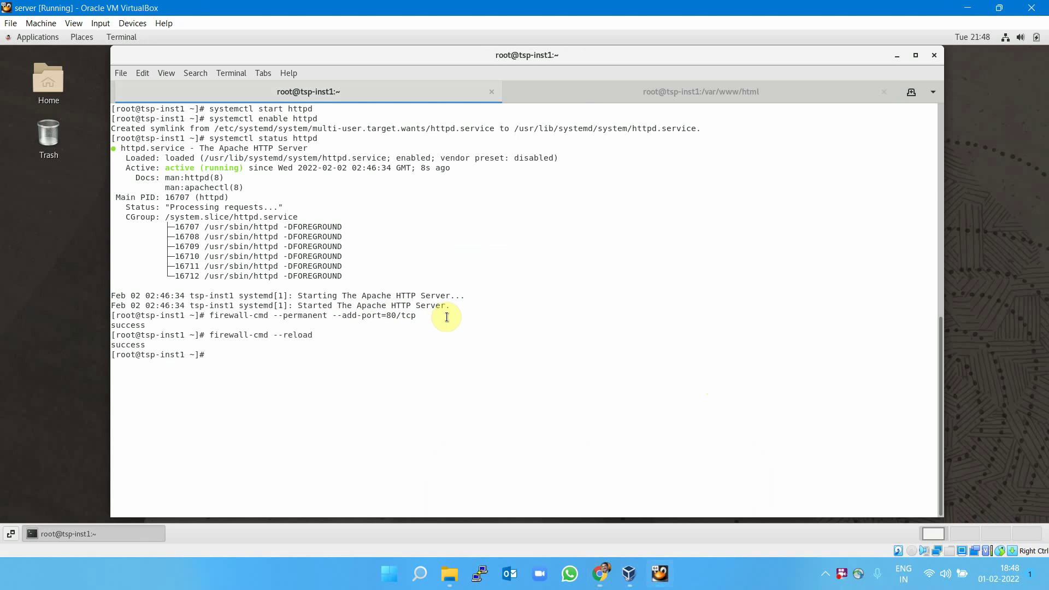
Bring Chrome back and select the 129.213.30.23 address.
left_click(601, 574)
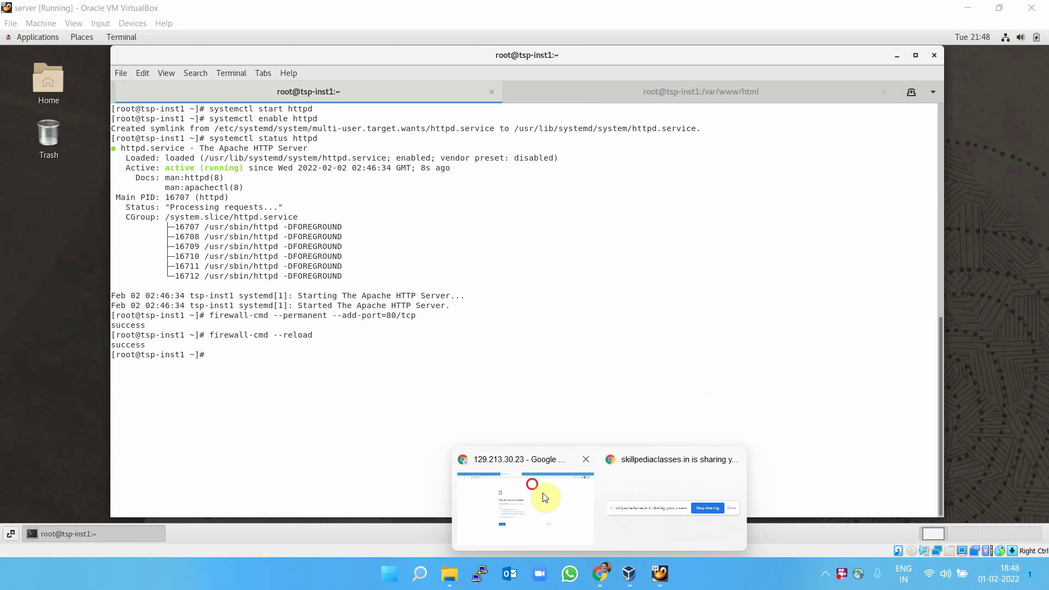
left_click(545, 497)
left_click(240, 38)
Reload 129.213.30.23 and highlight the 'Hello Team. Welcome to OCI IaC Training' heading.
key("Return")
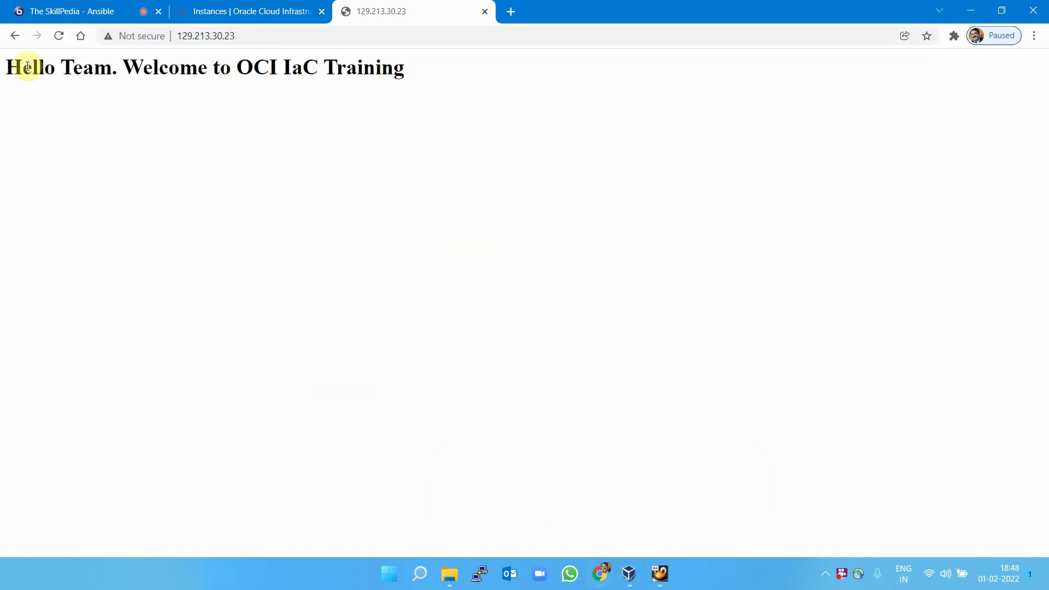
double_click(11, 65)
left_click_drag(125, 67, 398, 67)
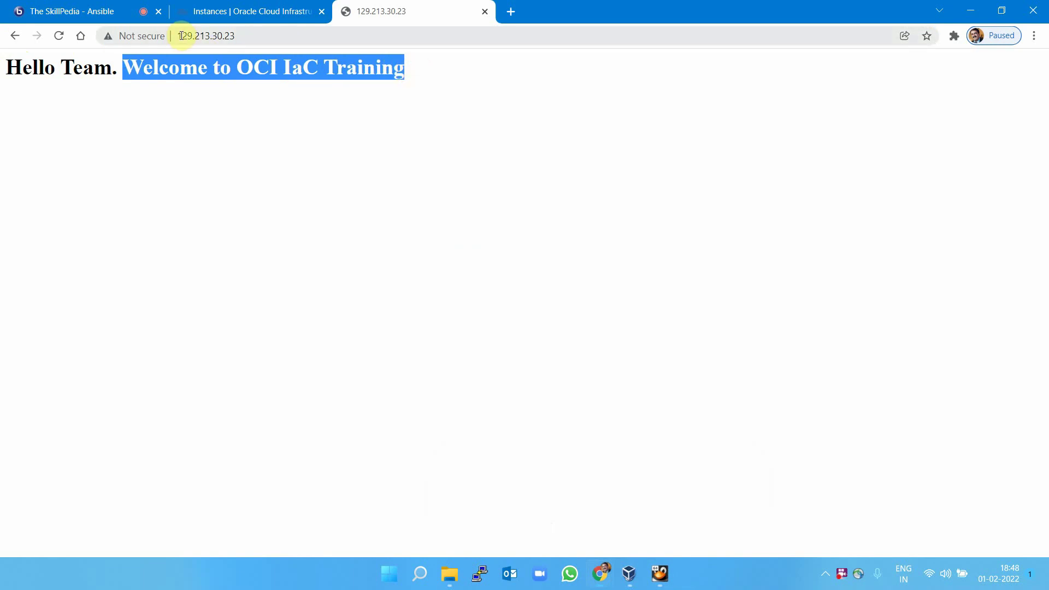
left_click_drag(182, 36, 246, 32)
left_click(281, 145)
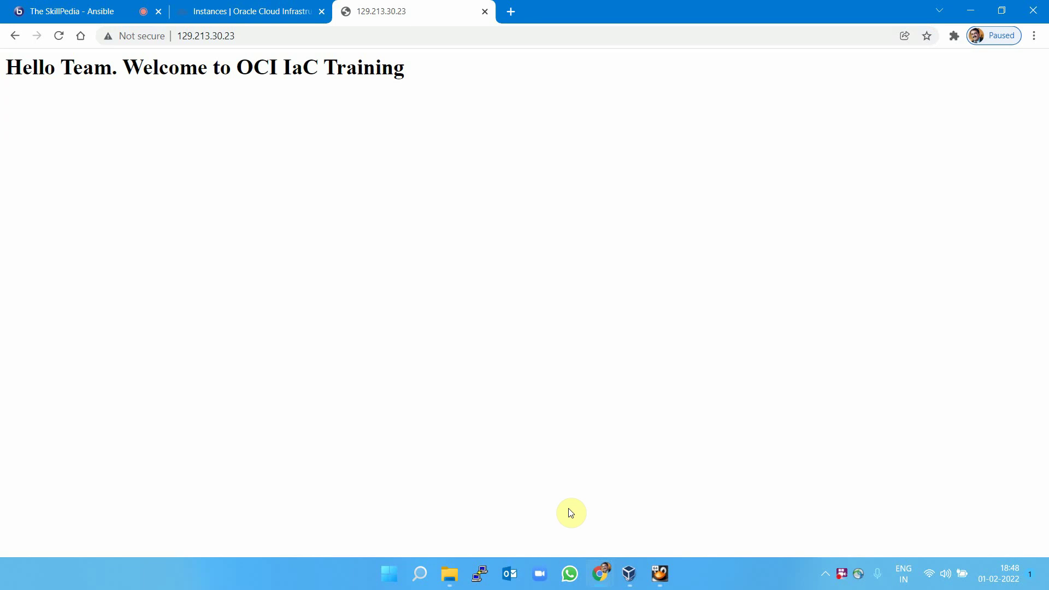
mouse_move(660, 574)
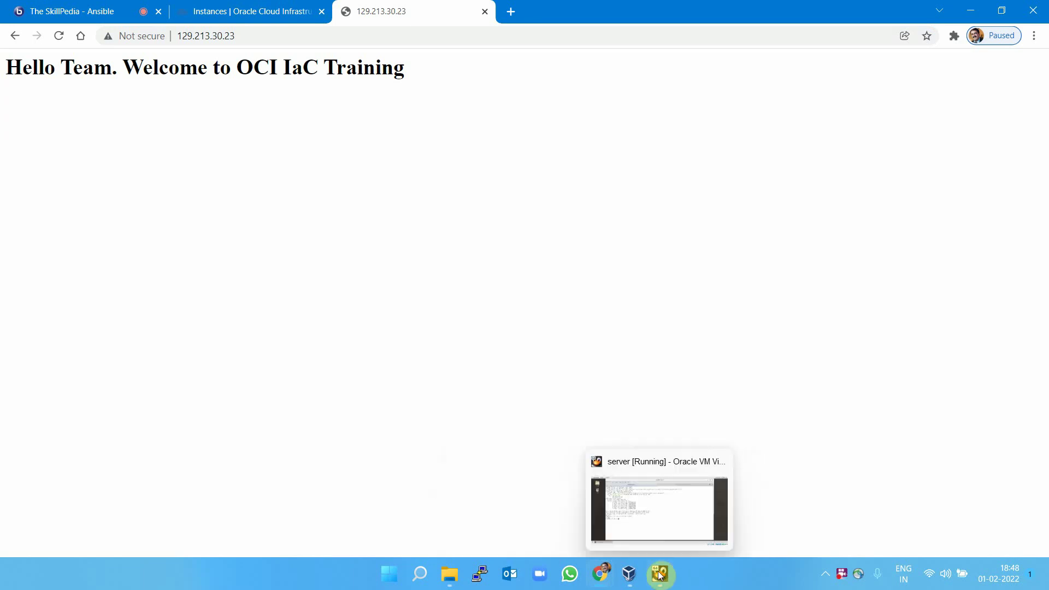
left_click(629, 574)
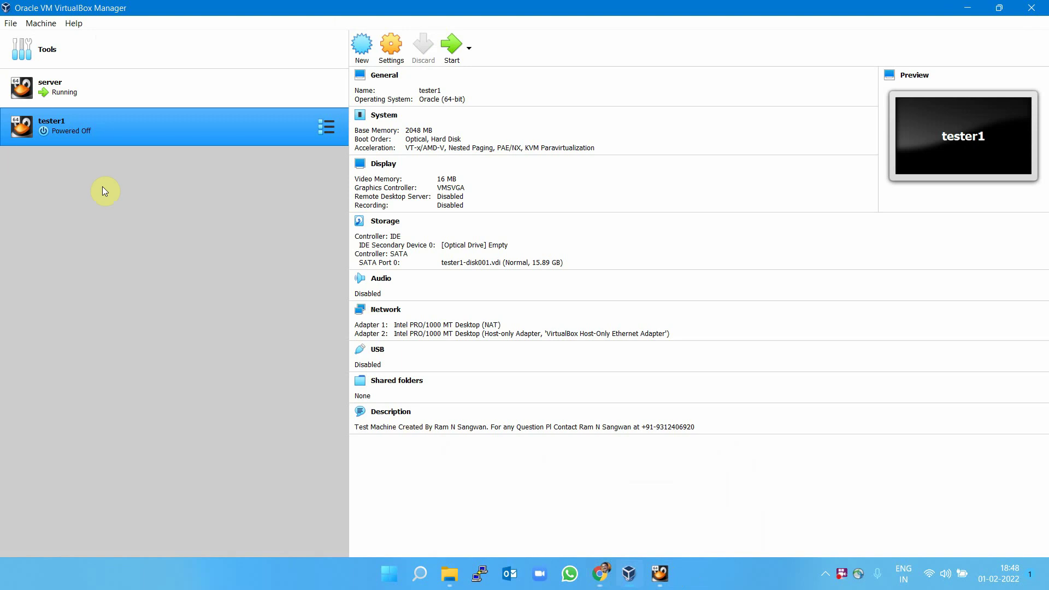
Start the tester1 VM and minimize its window and VirtualBox Manager.
left_click(453, 47)
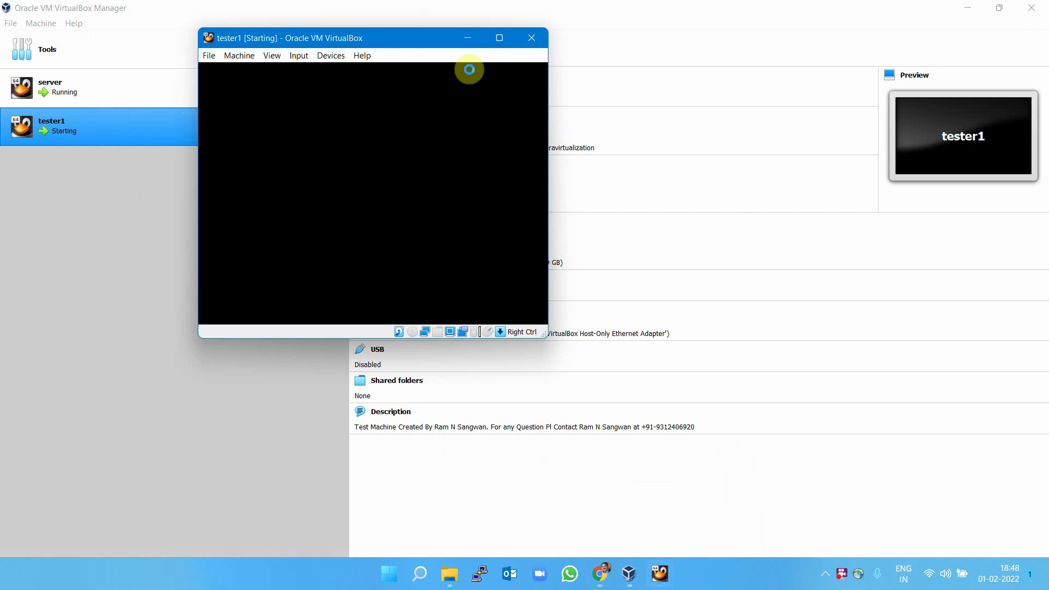
left_click(468, 37)
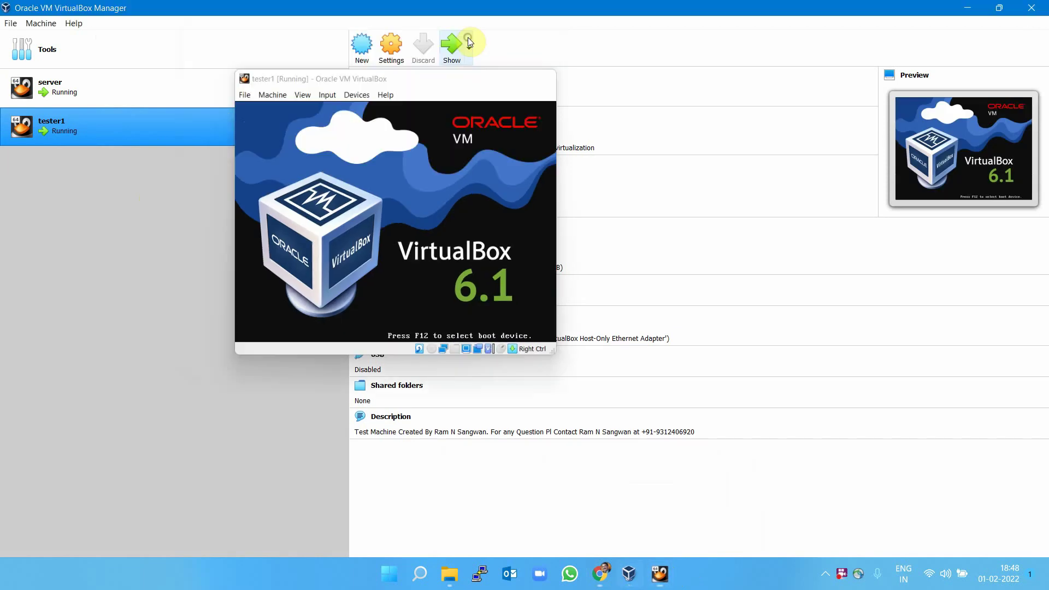
left_click(969, 8)
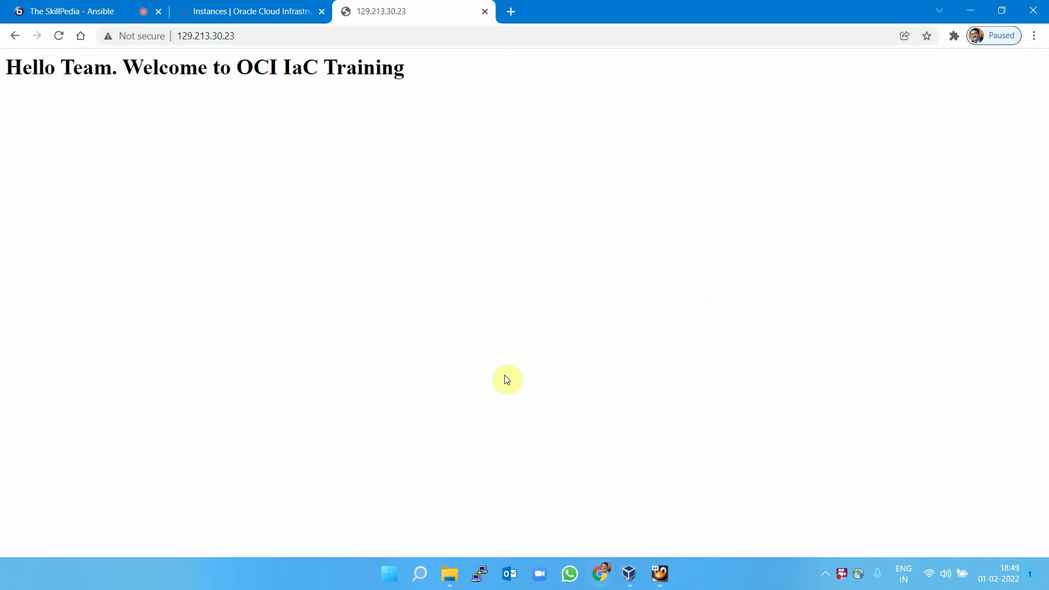
Exit the root shell and SSH session to tsp-inst1, then clear the local server terminal.
mouse_move(663, 578)
left_click(623, 519)
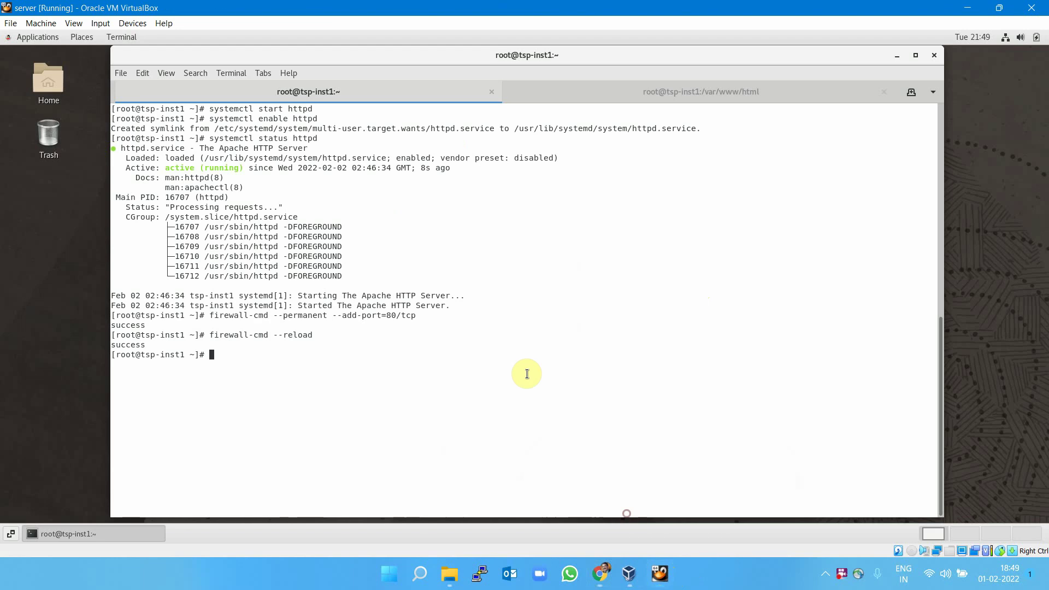
type("it")
key("Return")
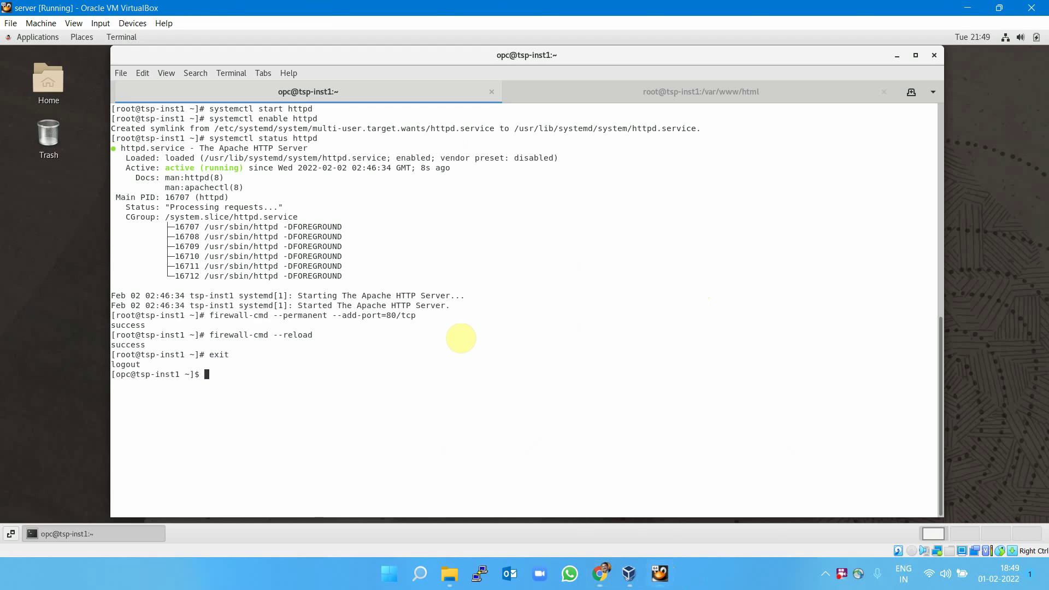
type("exit")
key("Return")
type("clear")
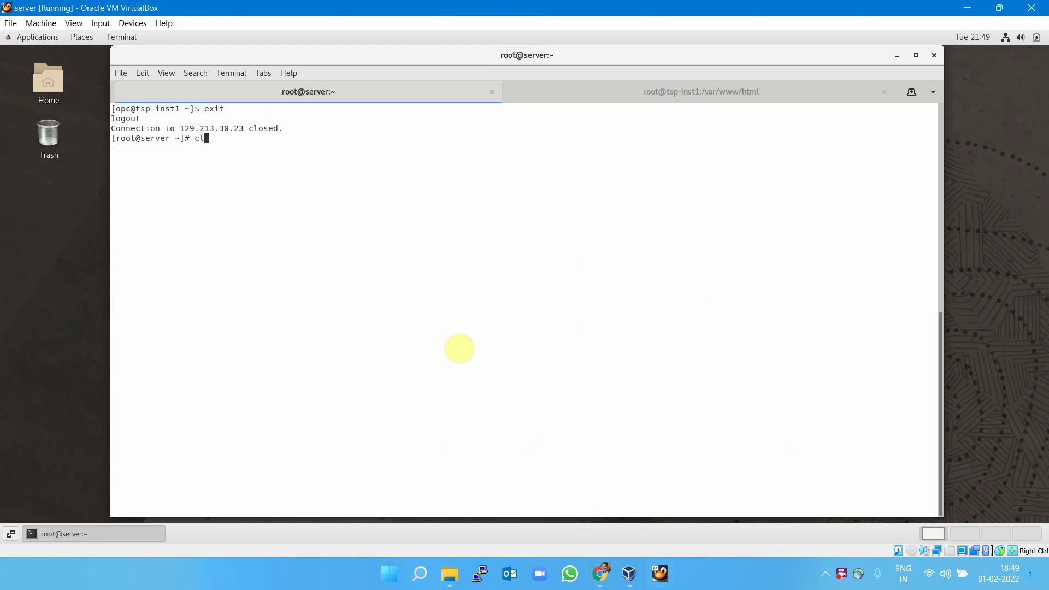
key("Return")
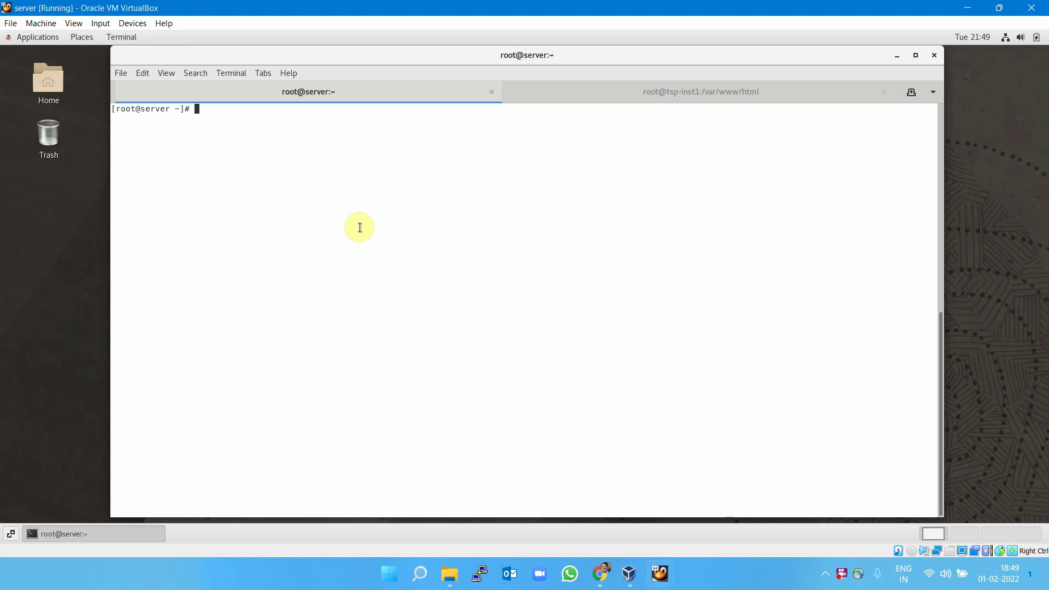
Display ifcfg-enp0s8 and highlight the server's IPADDR 10.10.0.100.
type("cat /etc/sysconfig/network-s")
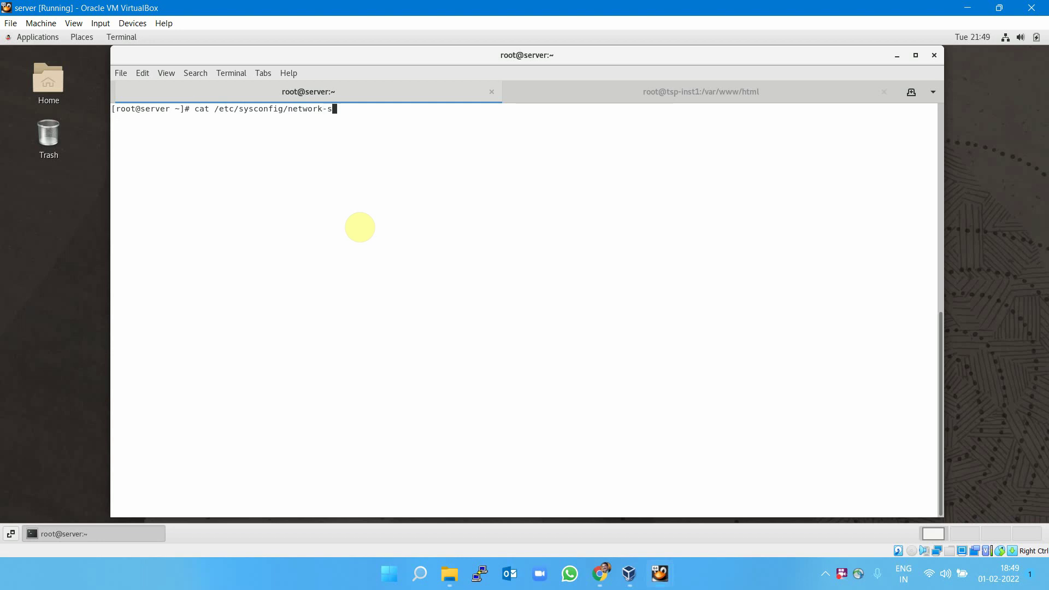
key("Tab")
type("ifcfg-enp0s8")
key("Return")
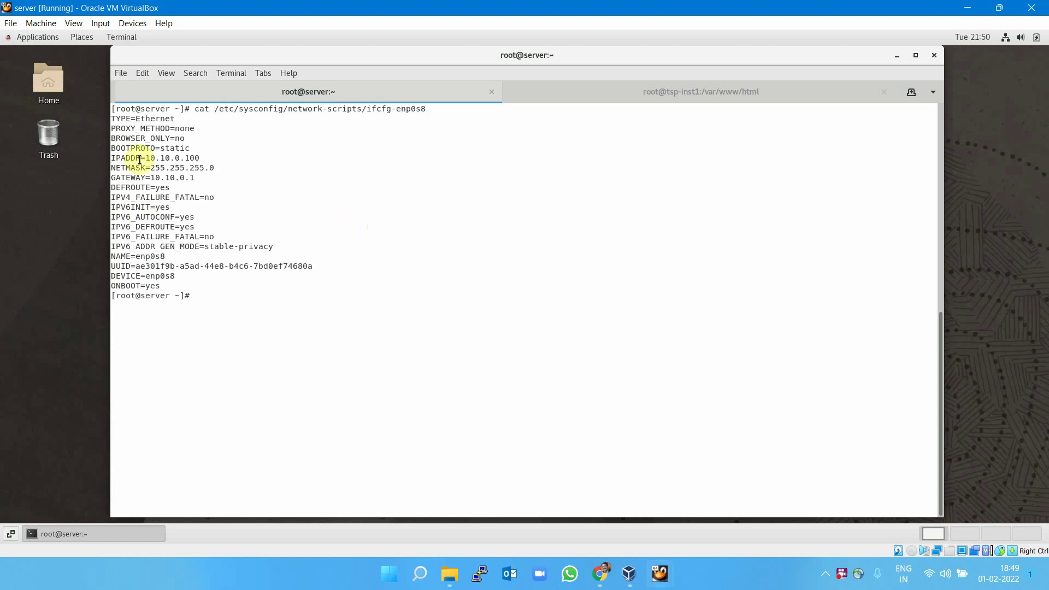
left_click_drag(146, 158, 200, 158)
left_click(247, 304)
type("cat /et")
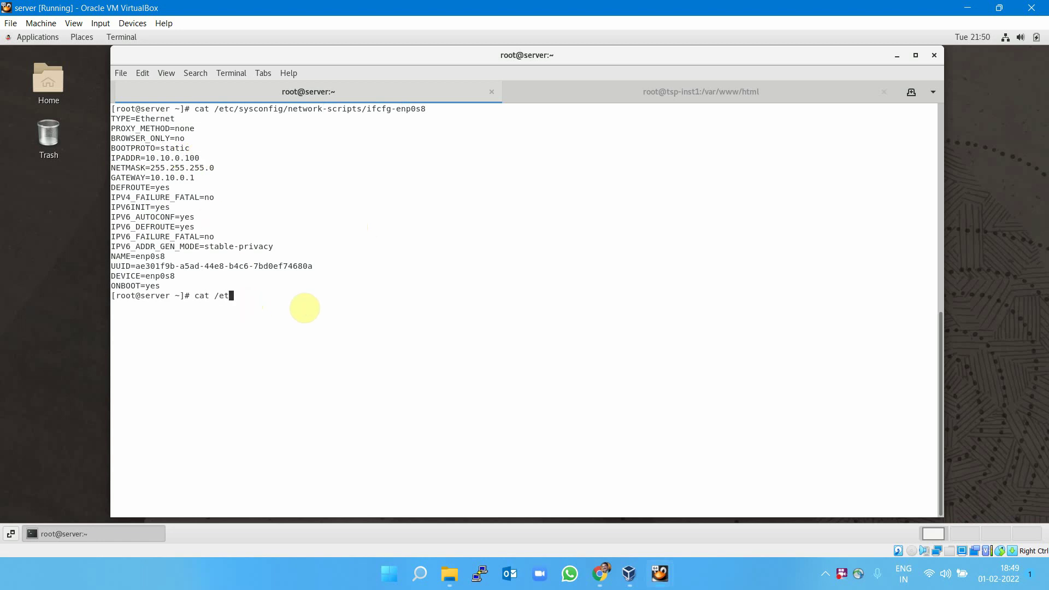
type("c/hosts")
key("Return")
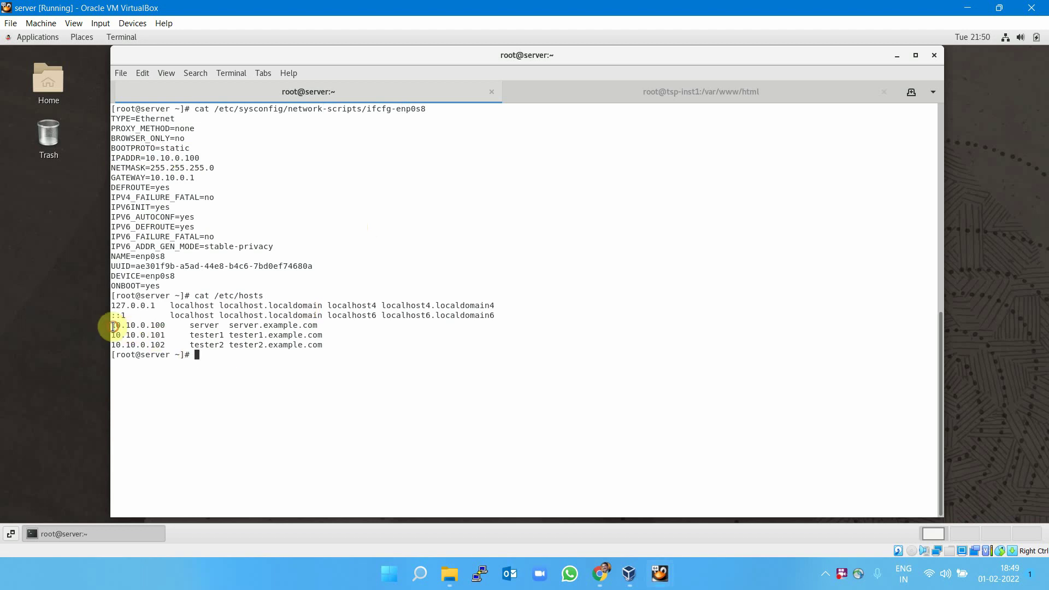
left_click_drag(113, 326, 319, 325)
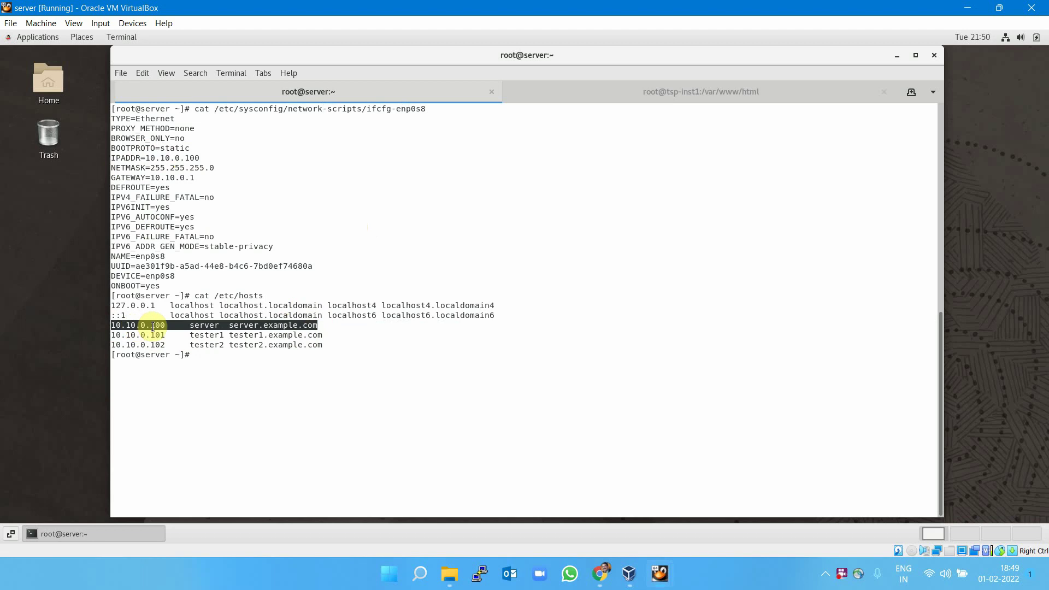
left_click(204, 326)
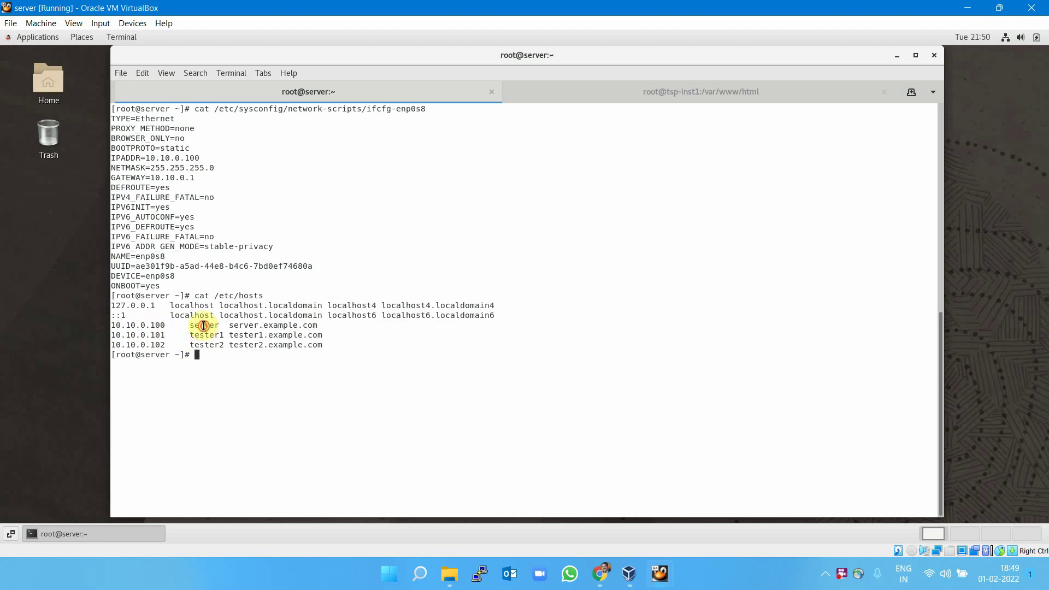
double_click(203, 326)
triple_click(232, 326)
left_click_drag(230, 325, 308, 326)
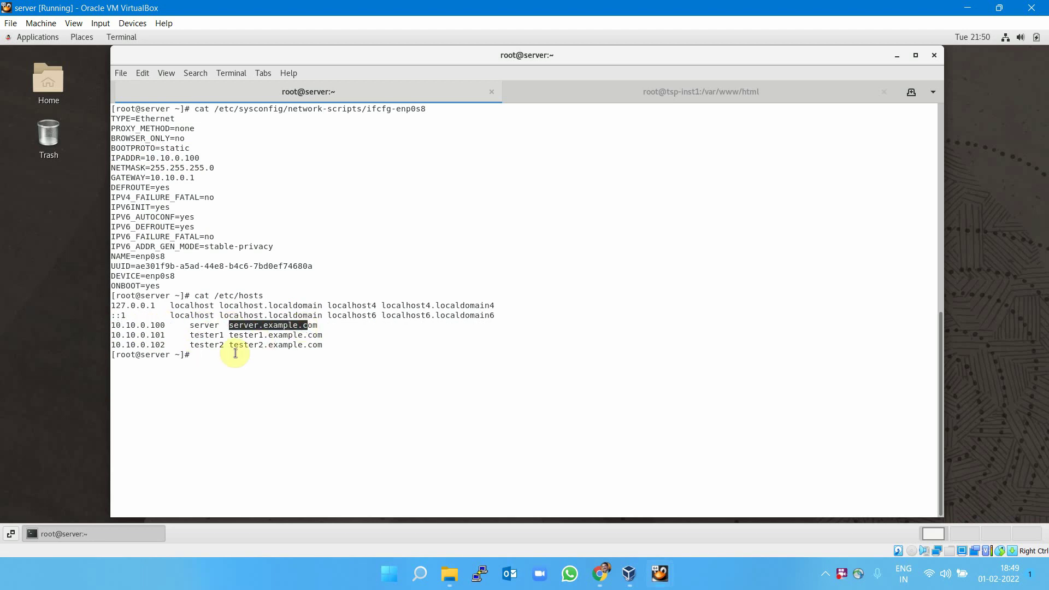
left_click_drag(116, 335, 162, 334)
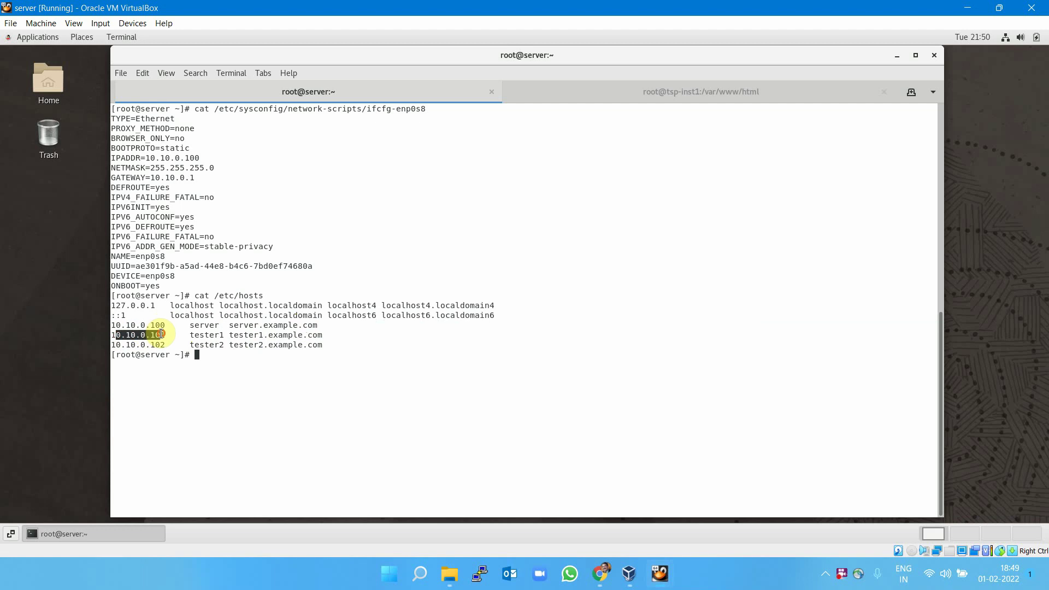
double_click(207, 335)
left_click(242, 364)
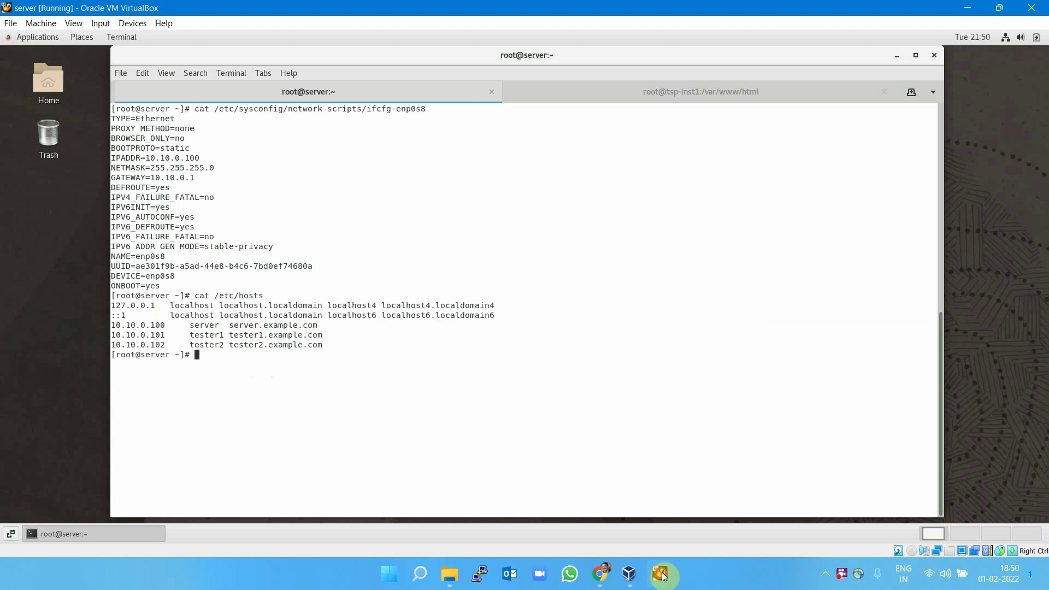
Log into tester1 as root and run cat /etc/hosts and ip a, showing 10.10.0.101/24.
mouse_move(663, 575)
left_click(714, 497)
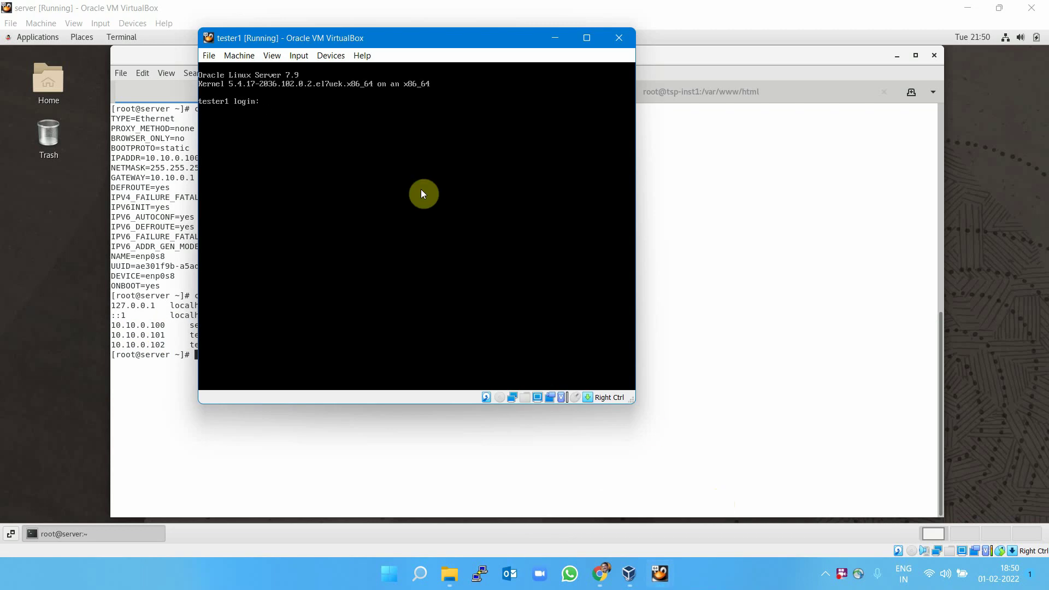
type("riit")
key("Return")
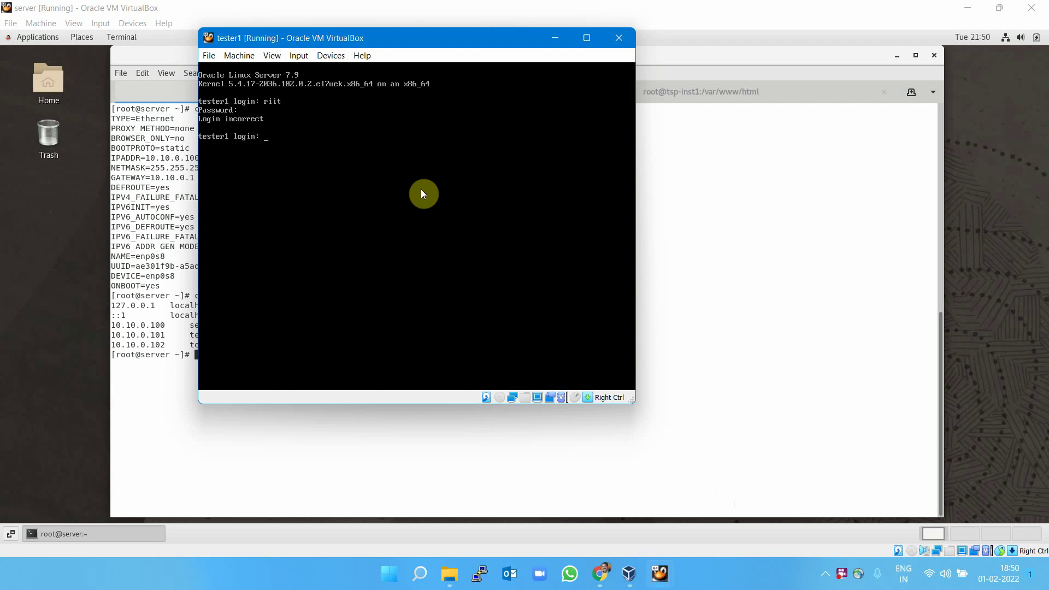
type("root")
key("Return")
key("Return")
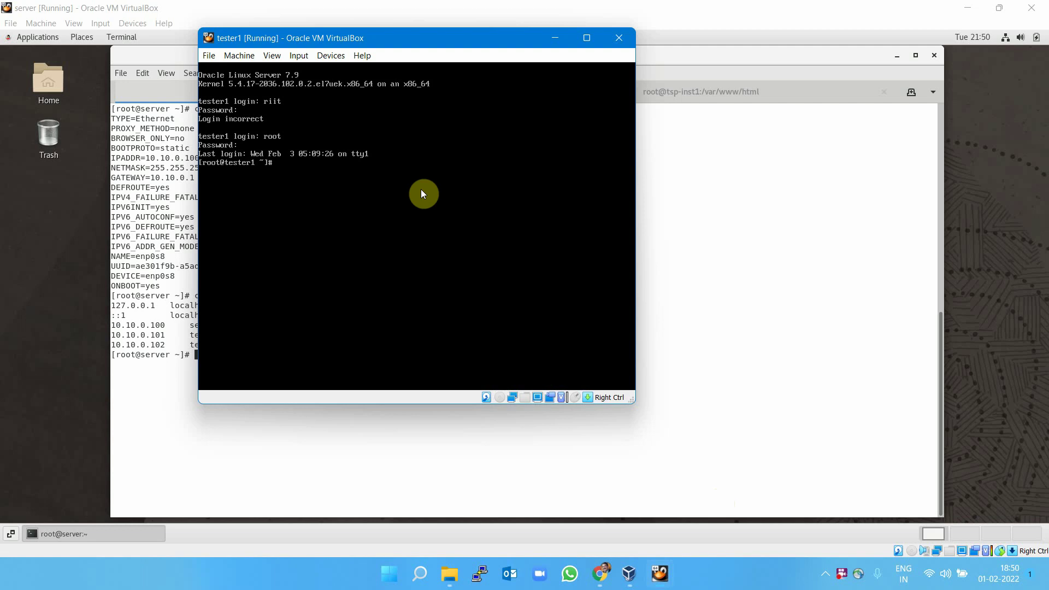
type("cat /etc/hosts")
key("Return")
type("ipo")
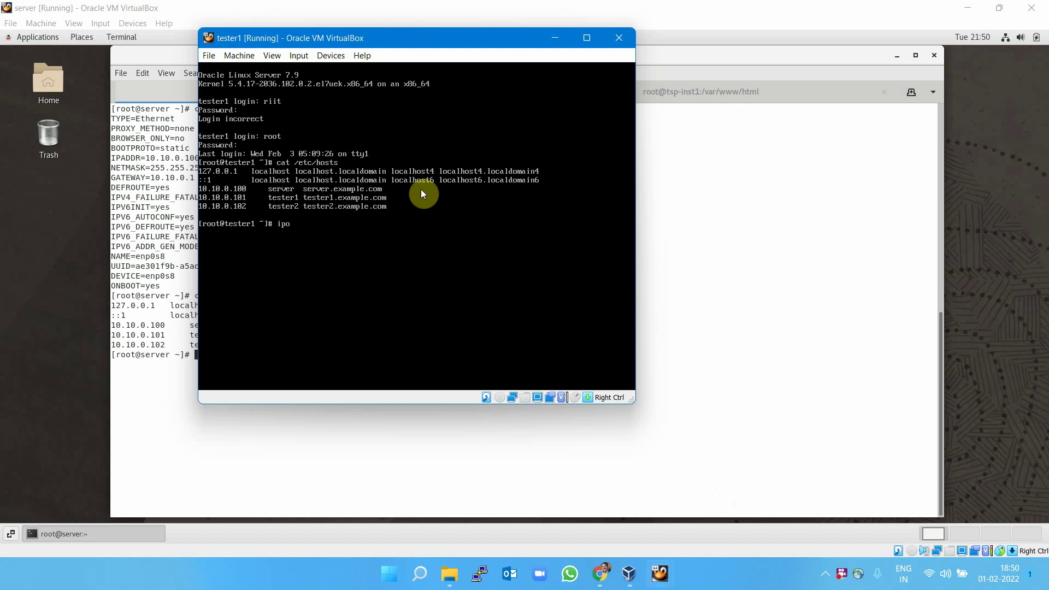
key("BackSpace")
type("a")
key("Return")
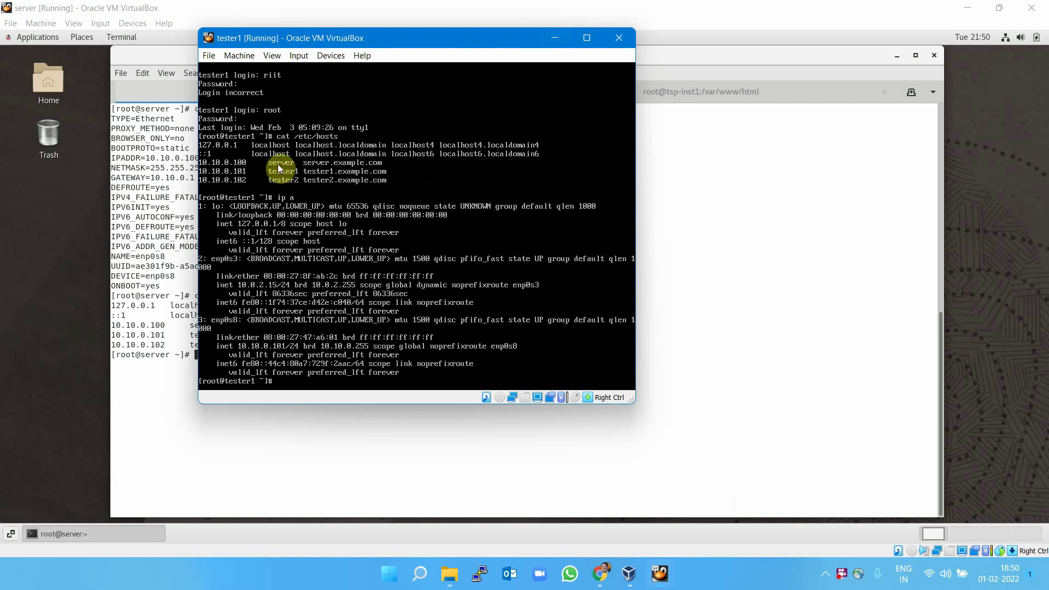
Return to the server VM and ping tester1 to confirm it is reachable.
left_click(556, 37)
type("clear")
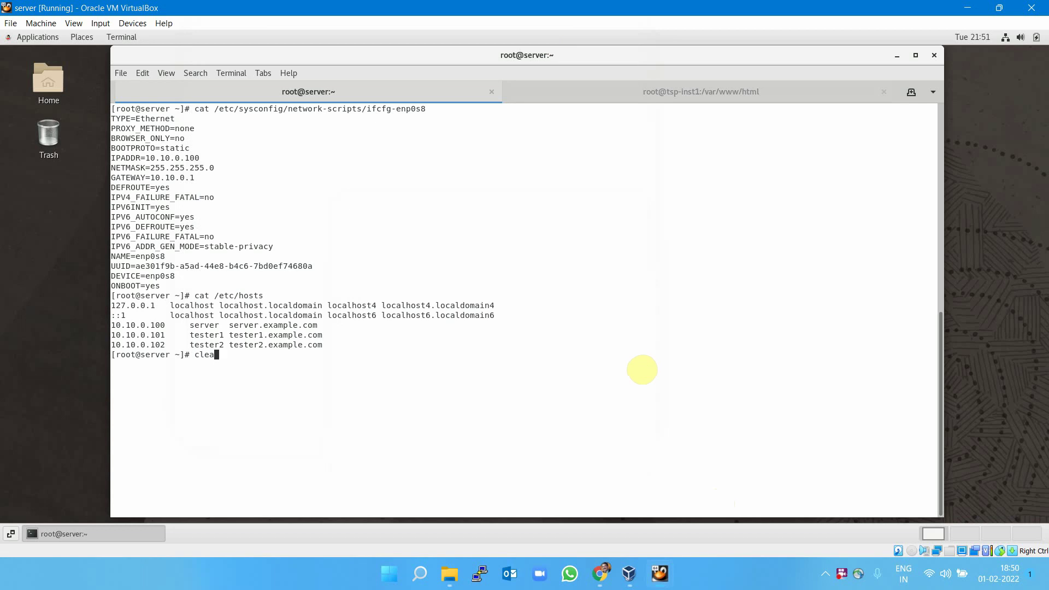
key("Return")
type("ping ")
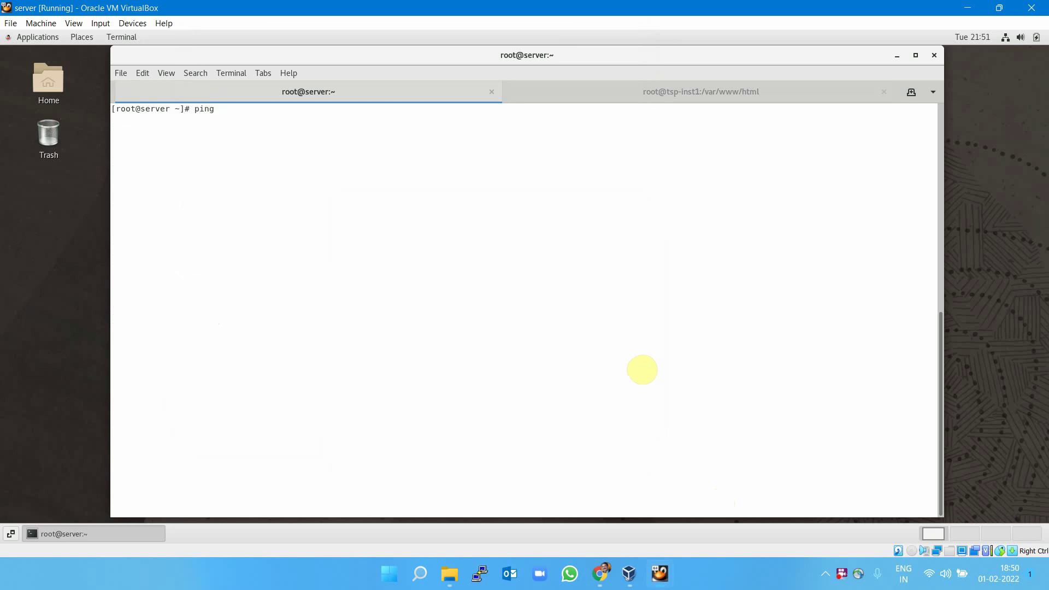
type("tester1")
key("Return")
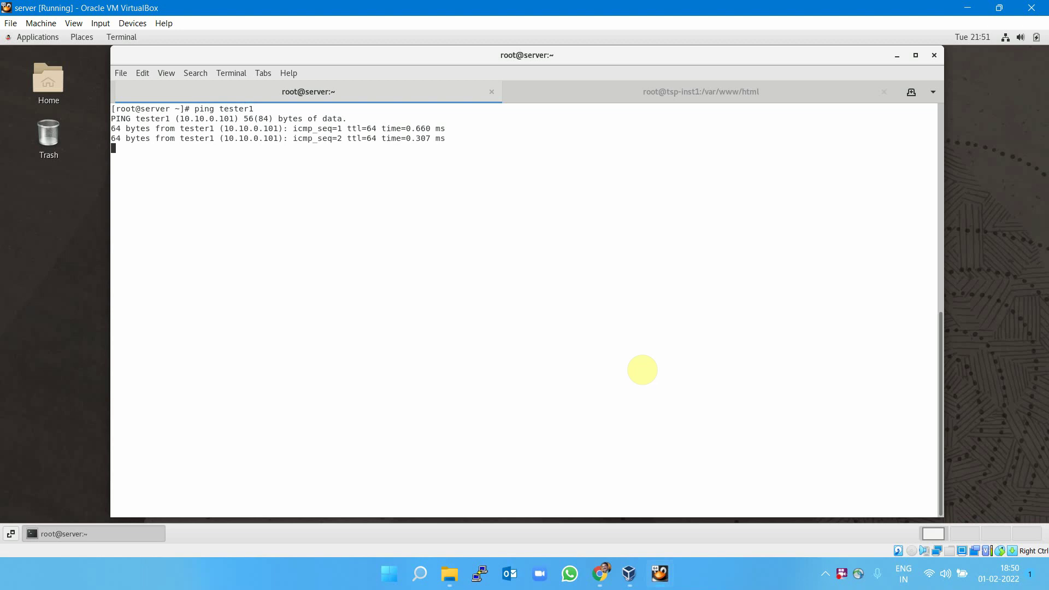
key("ctrl+c")
SSH from the server to tester1, accepting its host key and entering the root password.
type("clear")
key("Return")
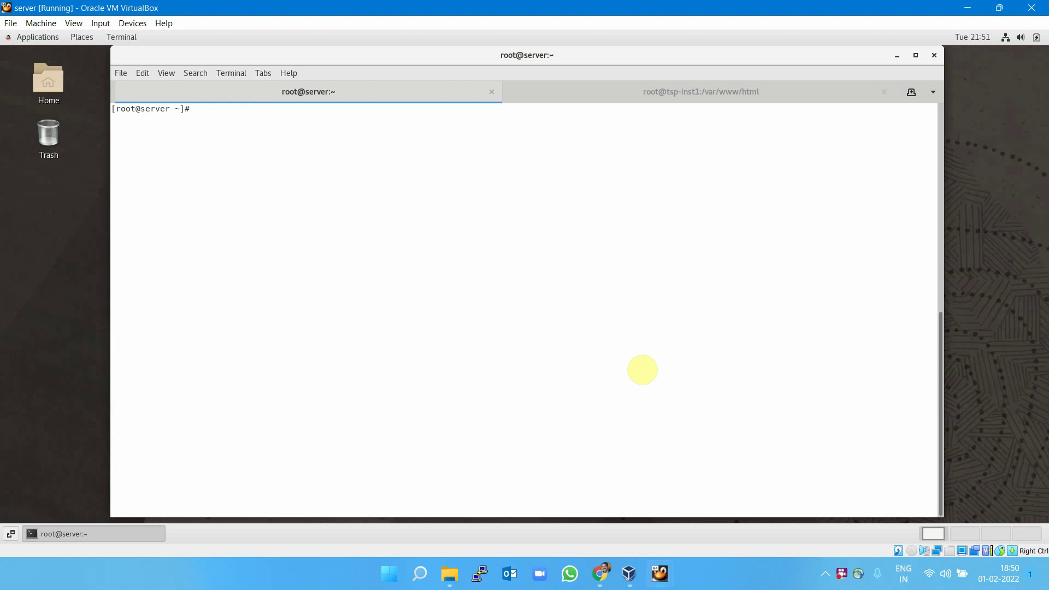
type("ssh tester1")
key("Return")
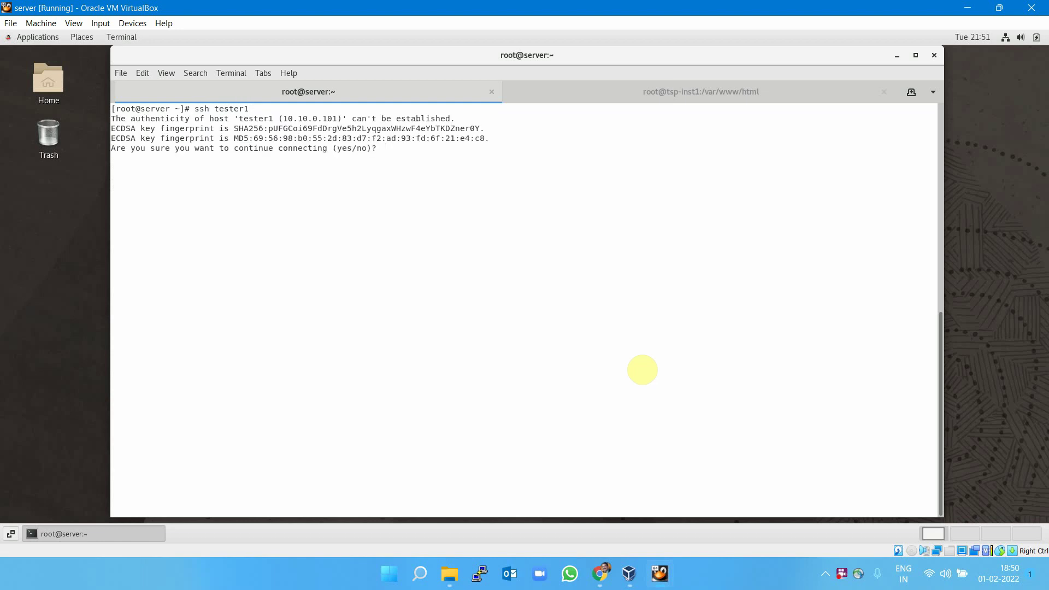
type("yes")
key("Return")
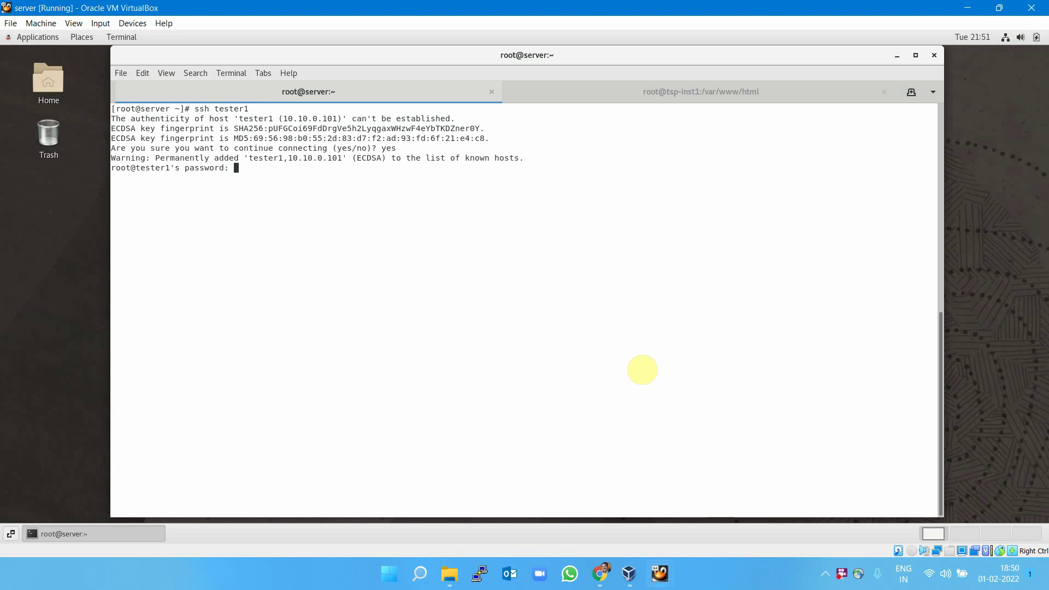
key("Return")
Connect to tester1 over SSH again with the root password, then clear the screen.
type("ssh ")
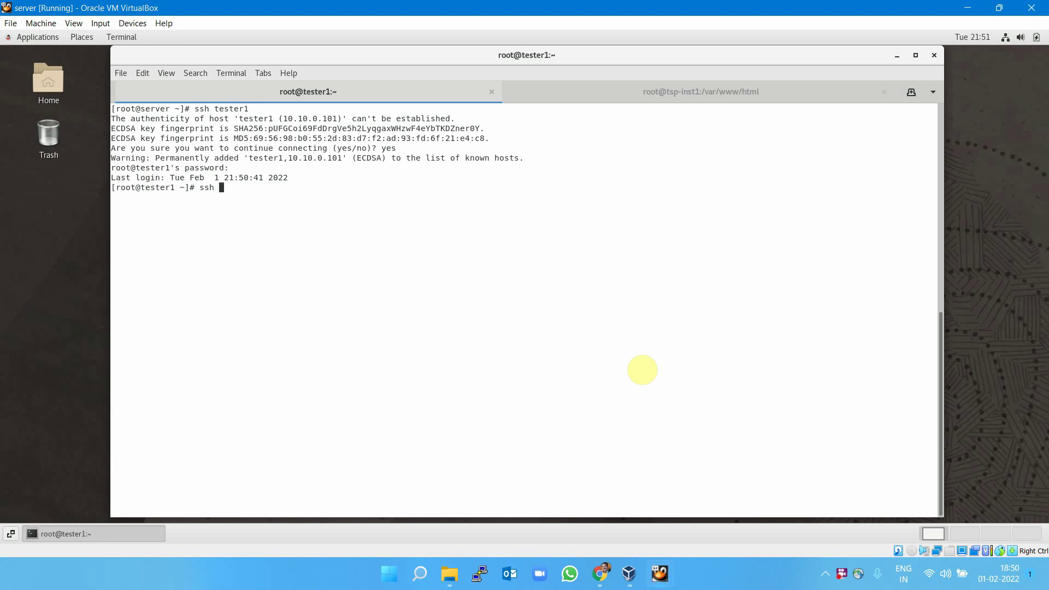
type("tester1")
key("Return")
type("yes")
key("Return")
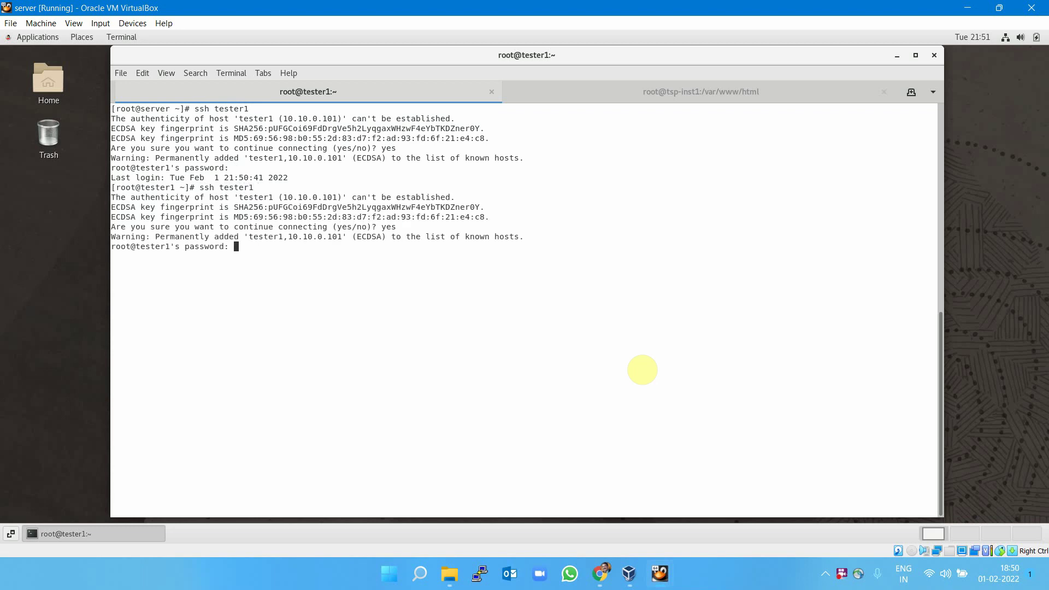
key("Return")
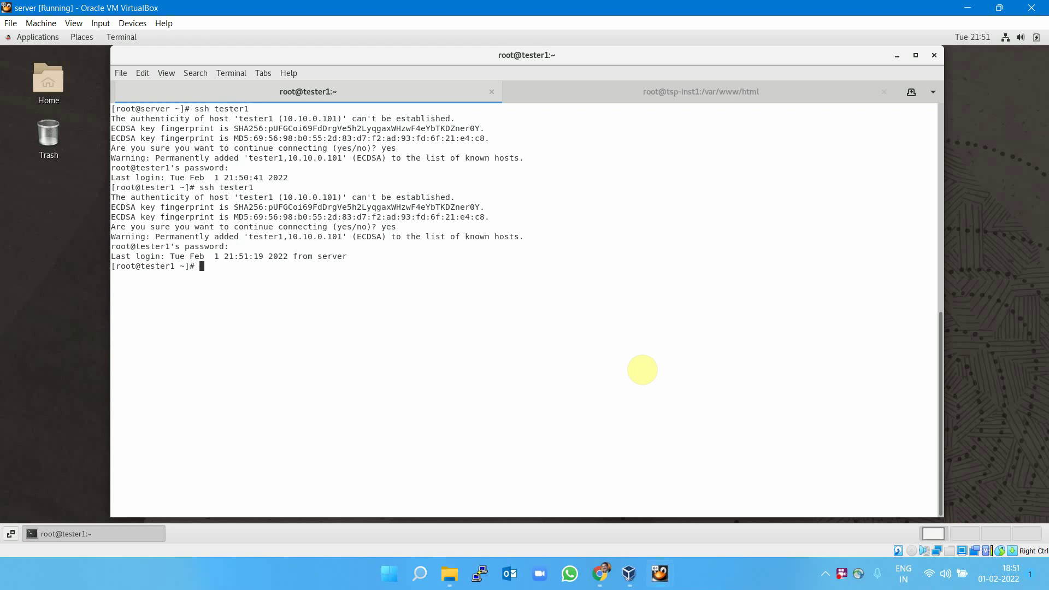
type("clear")
key("Return")
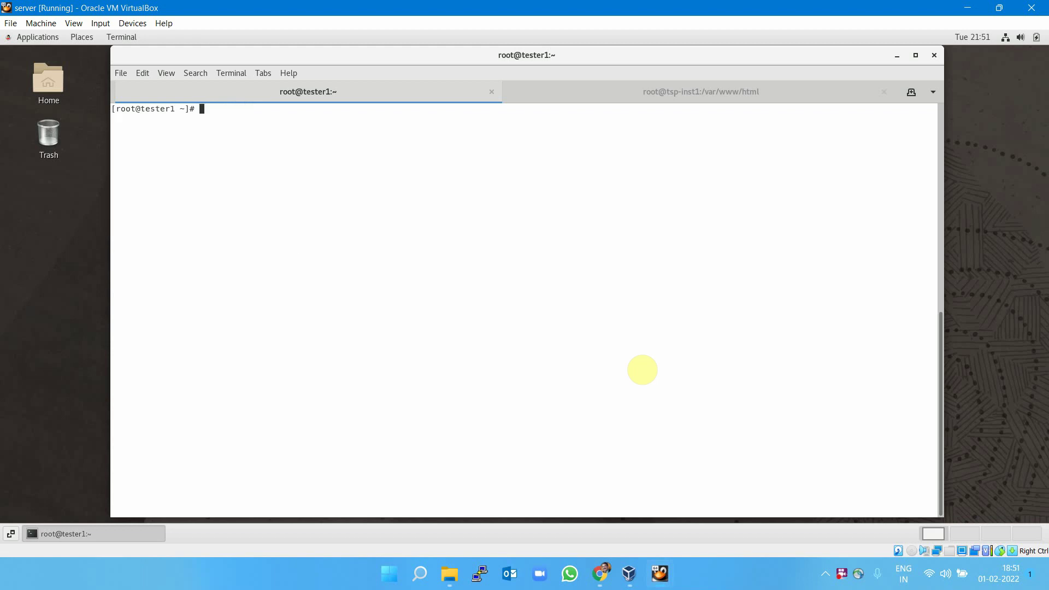
type("ssh-copy-id tester")
Exit the tester1 SSH session and clear the server terminal.
key("BackSpace")
key("BackSpace")
key("BackSpace")
key("BackSpace")
key("BackSpace")
key("BackSpace")
key("BackSpace")
key("BackSpace")
key("BackSpace")
key("BackSpace")
key("BackSpace")
key("BackSpace")
key("BackSpace")
key("BackSpace")
key("BackSpace")
key("BackSpace")
key("BackSpace")
key("BackSpace")
type("exit")
key("Return")
key("ctrl+l")
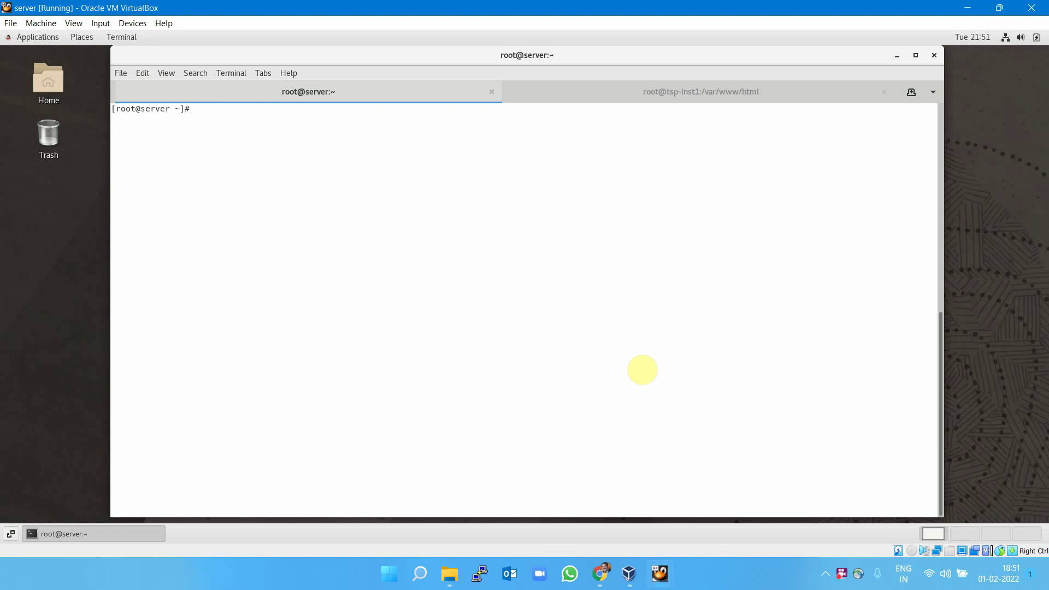
Install the server's key on tester1 with ssh-copy-id, then verify passwordless ssh tester1.
type("ssh-coo")
key("BackSpace")
type("p")
key("Tab")
type("tester1")
key("Return")
key("Return")
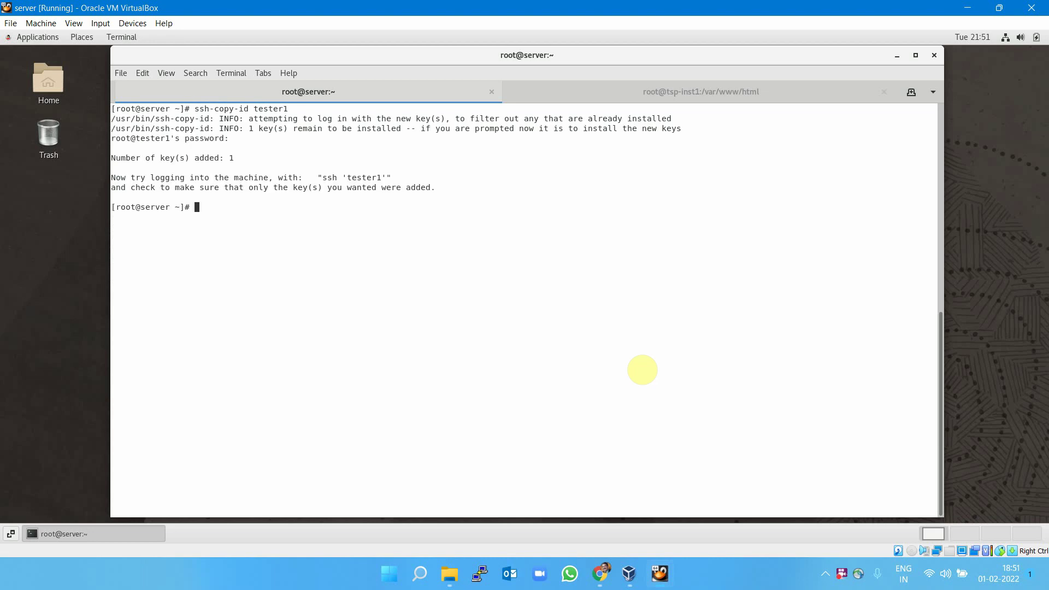
type("clear")
key("Return")
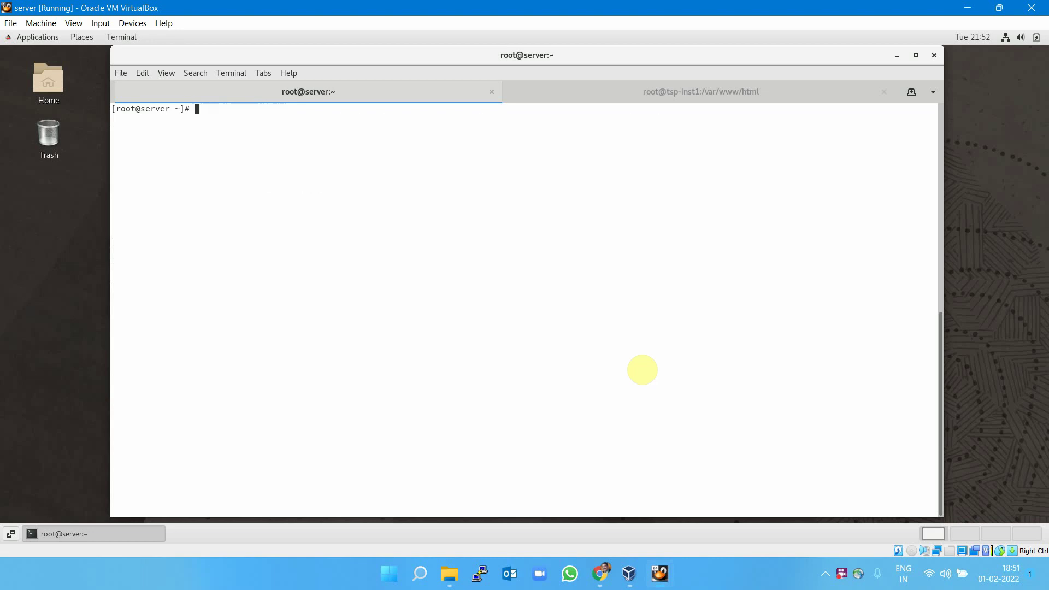
type("ssh tester1")
key("Return")
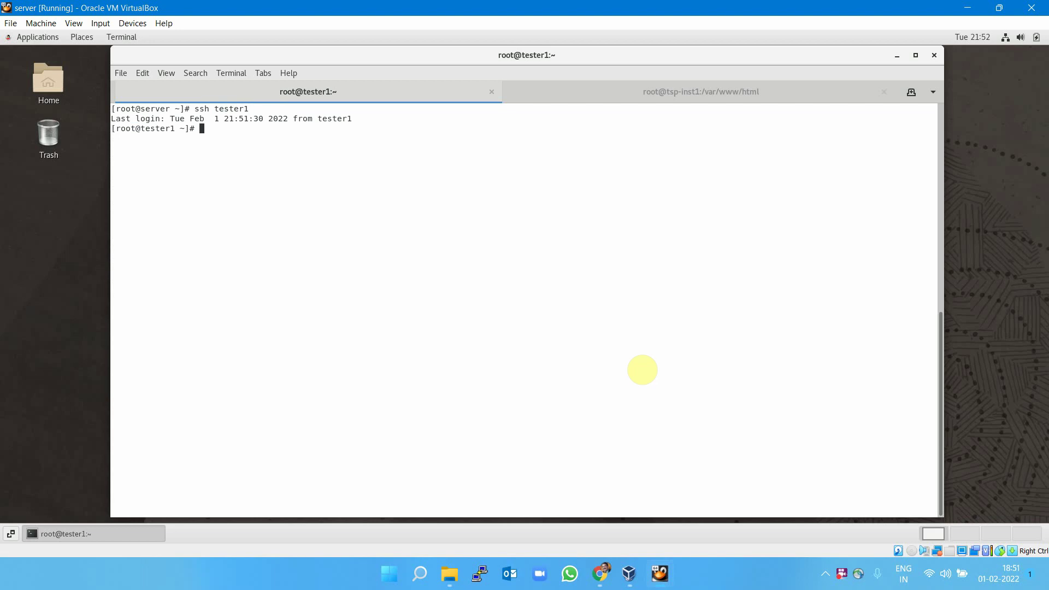